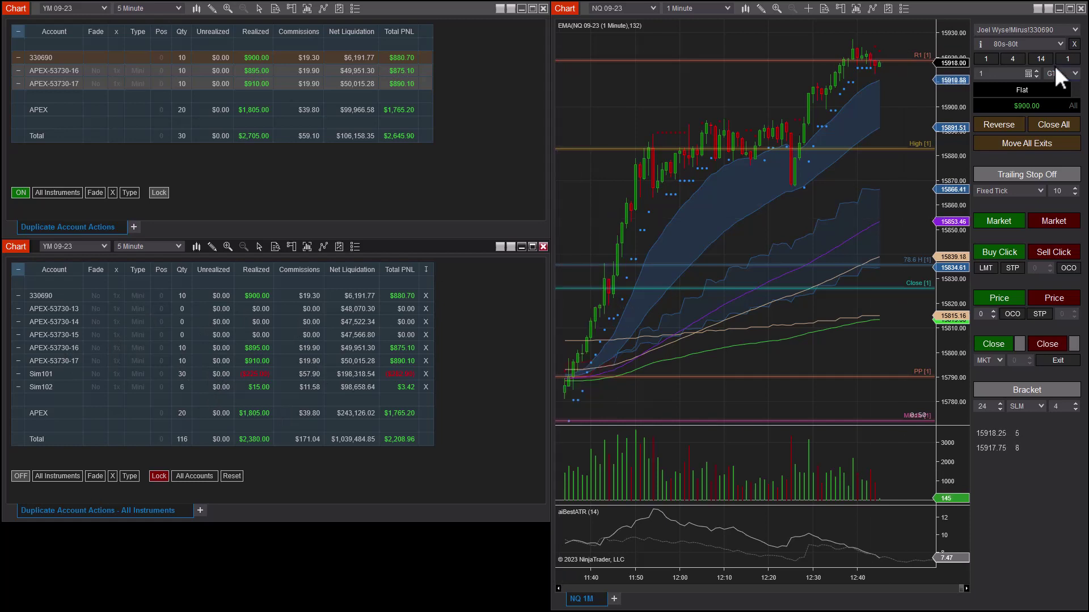
Set the NQ chart's trading account to Sim101 and make Sim101 the master account in the All Instruments account table
left_click(1047, 31)
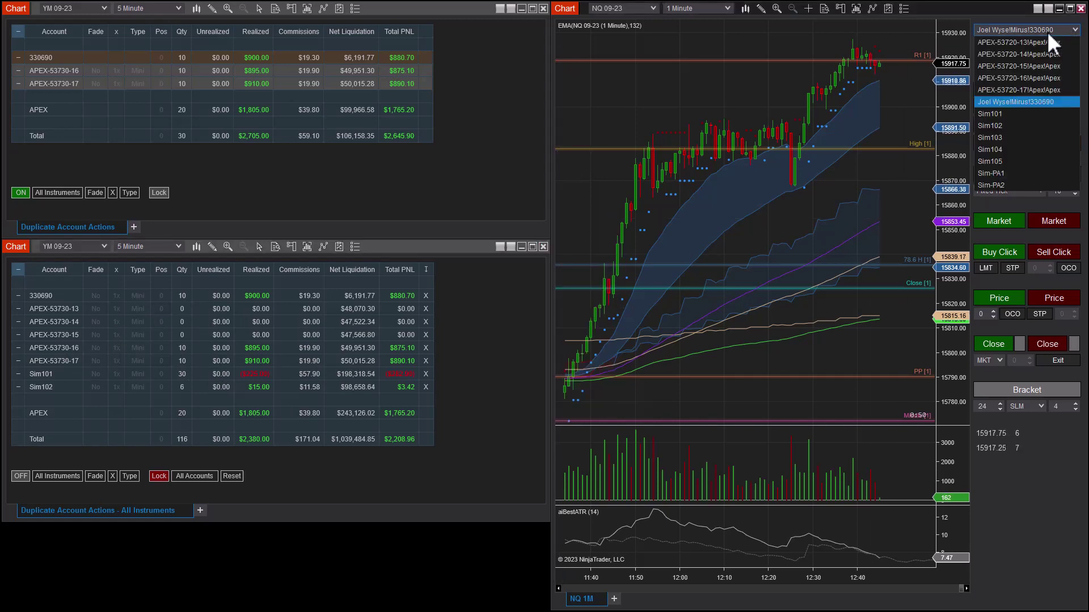
left_click(1001, 114)
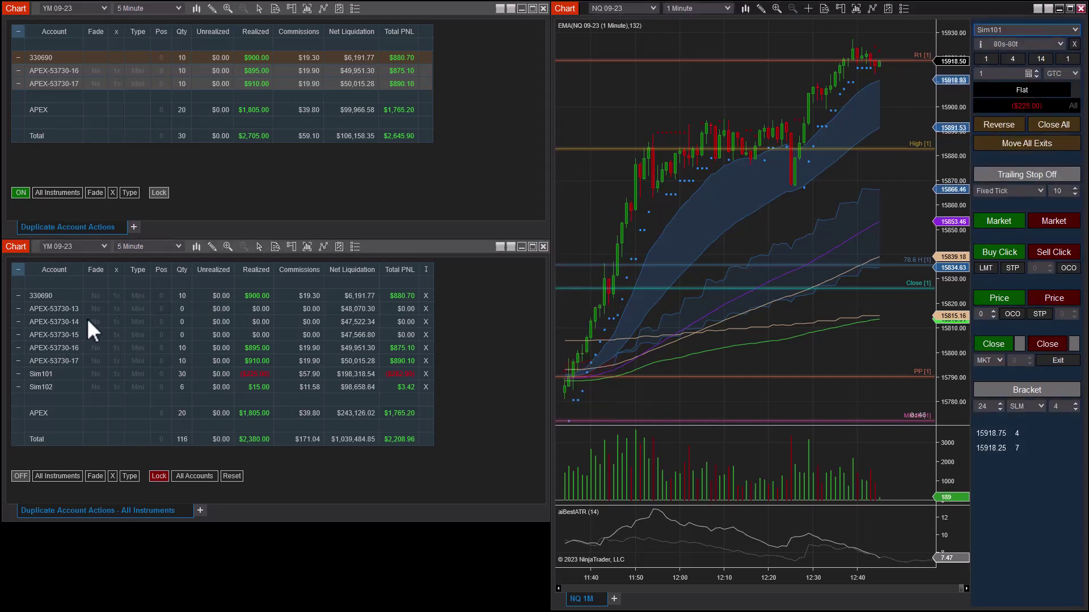
left_click(18, 374)
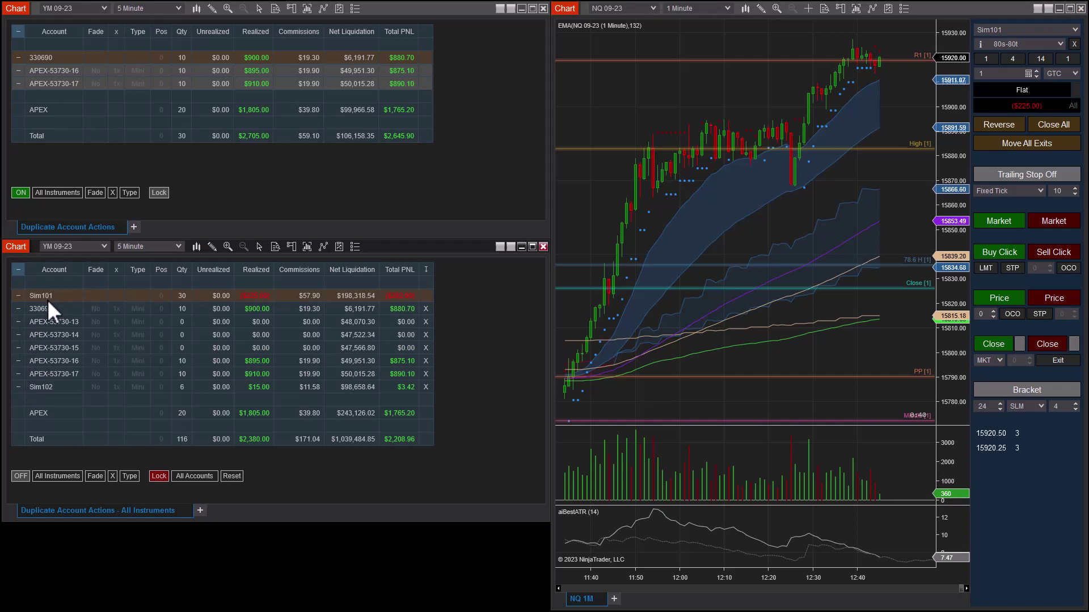
Add Sim102 as a follower account of Sim101 in the All Instruments account table
left_click(57, 387)
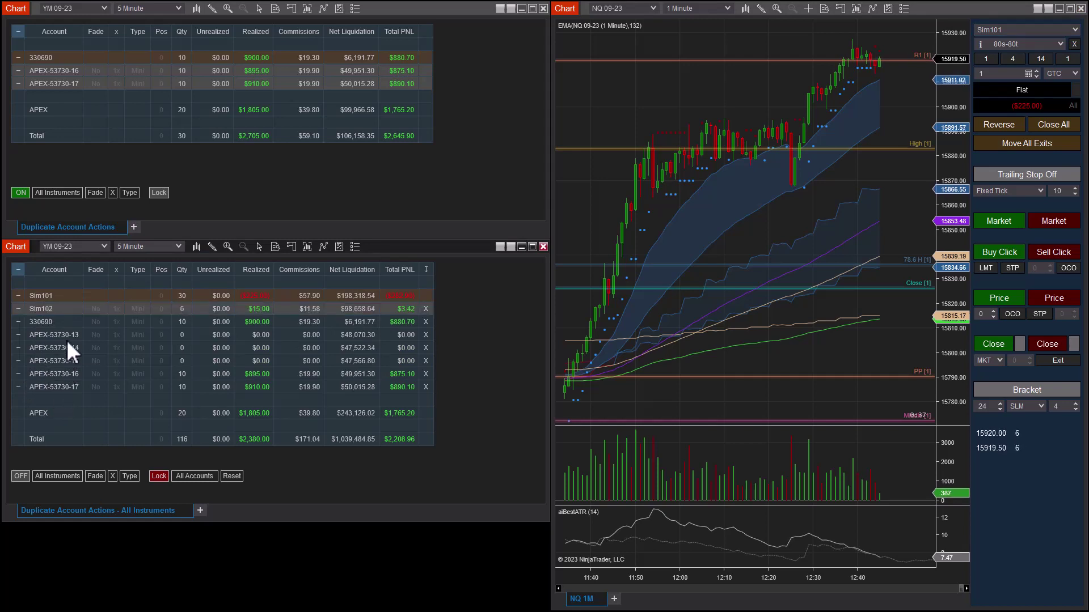
scroll(76, 328, "down", 2)
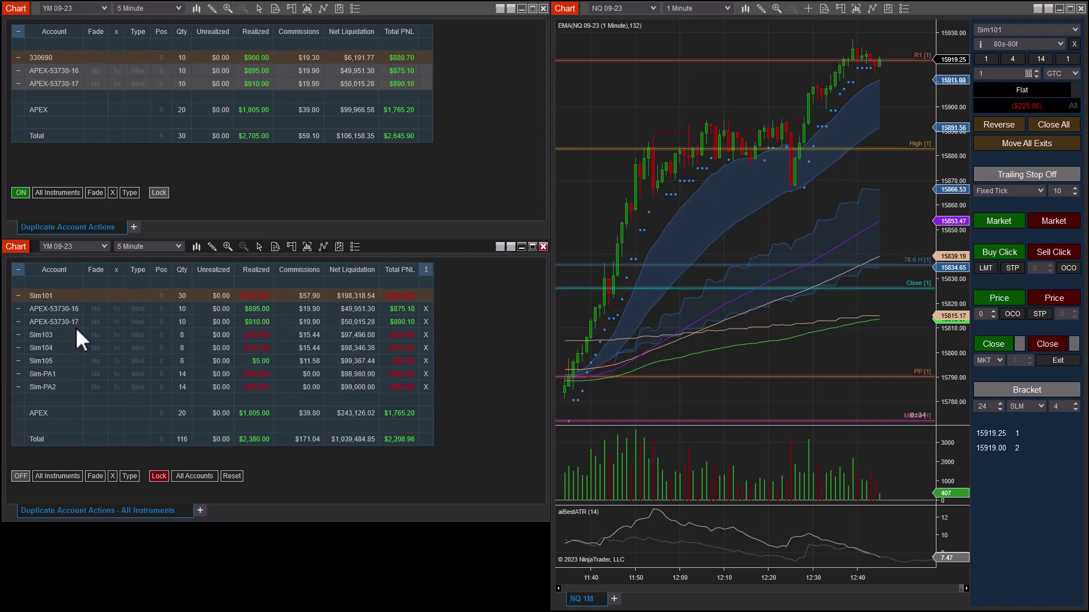
scroll(76, 328, "up", 1)
scroll(78, 341, "up", 1)
scroll(78, 340, "down", 1)
scroll(77, 340, "up", 1)
scroll(78, 341, "down", 1)
scroll(76, 355, "up", 1)
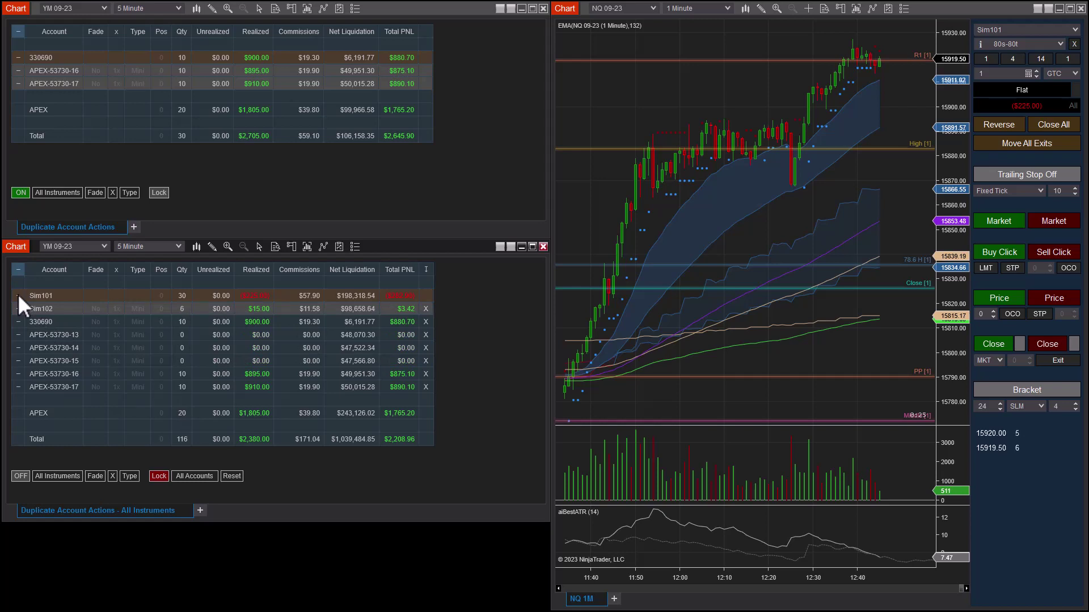
Add Sim103, Sim104, Sim105, Sim-PA1 and Sim-PA2 as follower accounts of Sim101
scroll(78, 328, "down", 4)
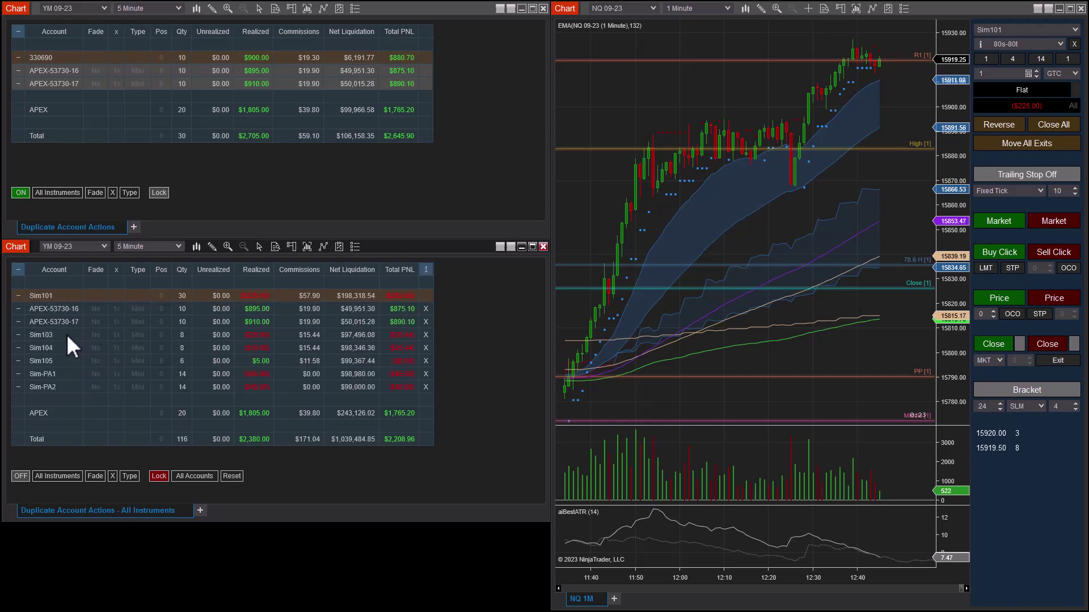
scroll(60, 357, "up", 1)
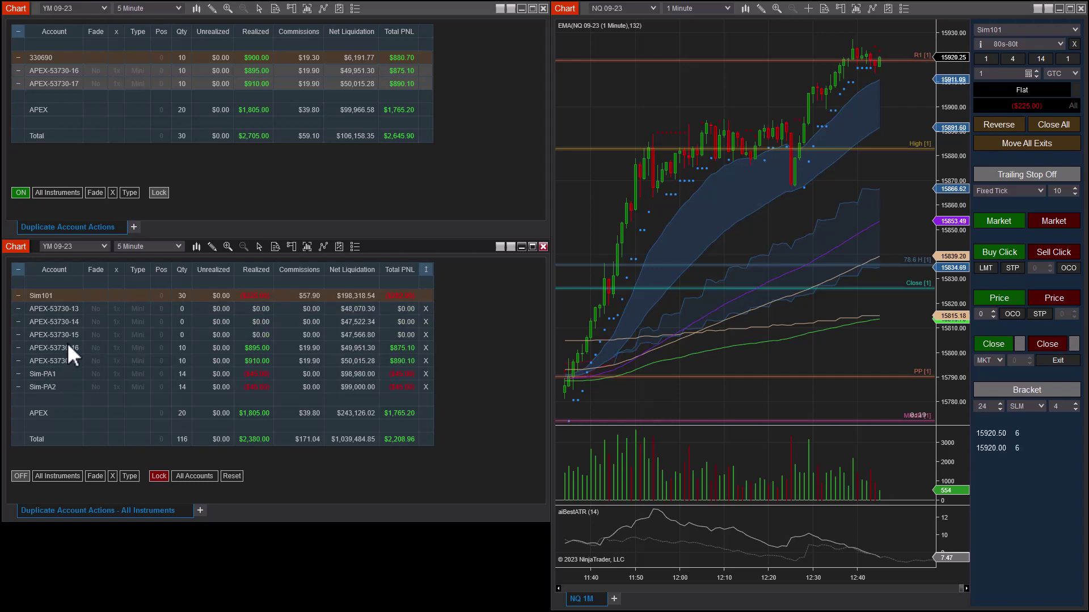
scroll(67, 342, "up", 4)
scroll(67, 342, "down", 5)
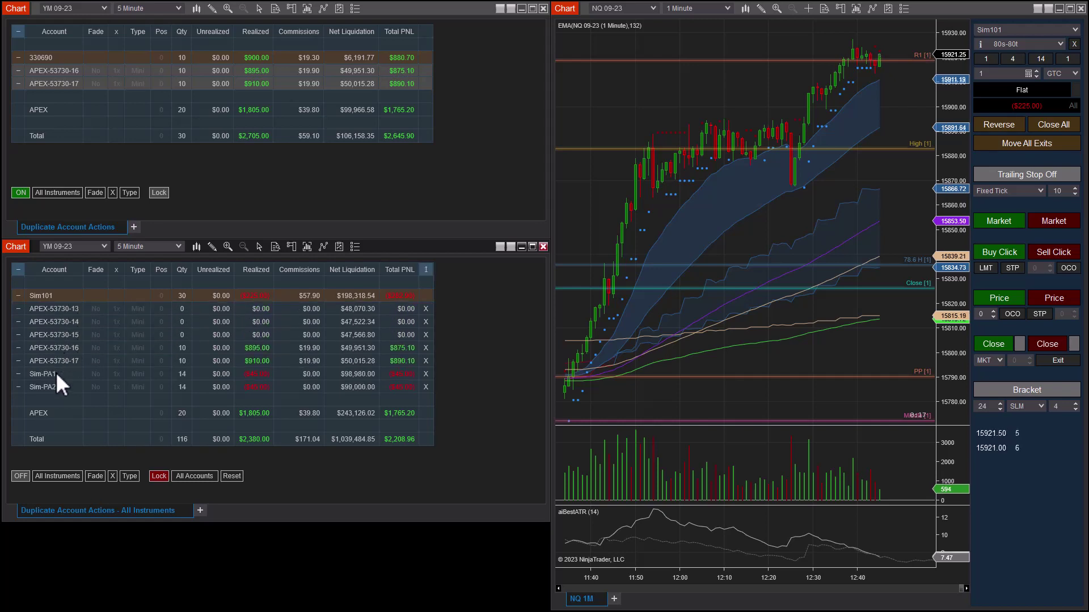
scroll(55, 385, "up", 2)
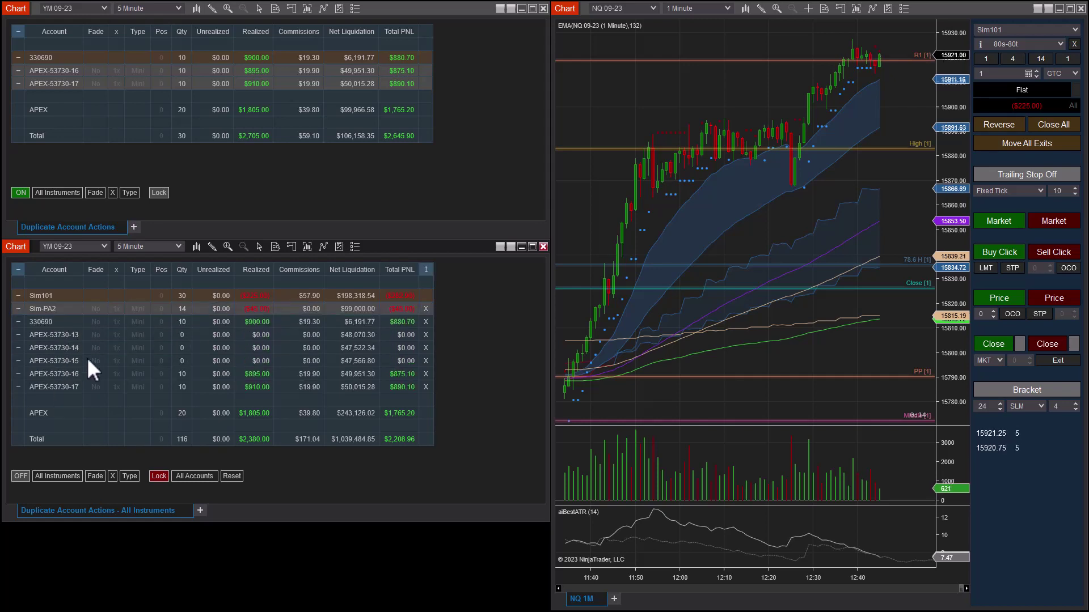
scroll(73, 346, "up", 3)
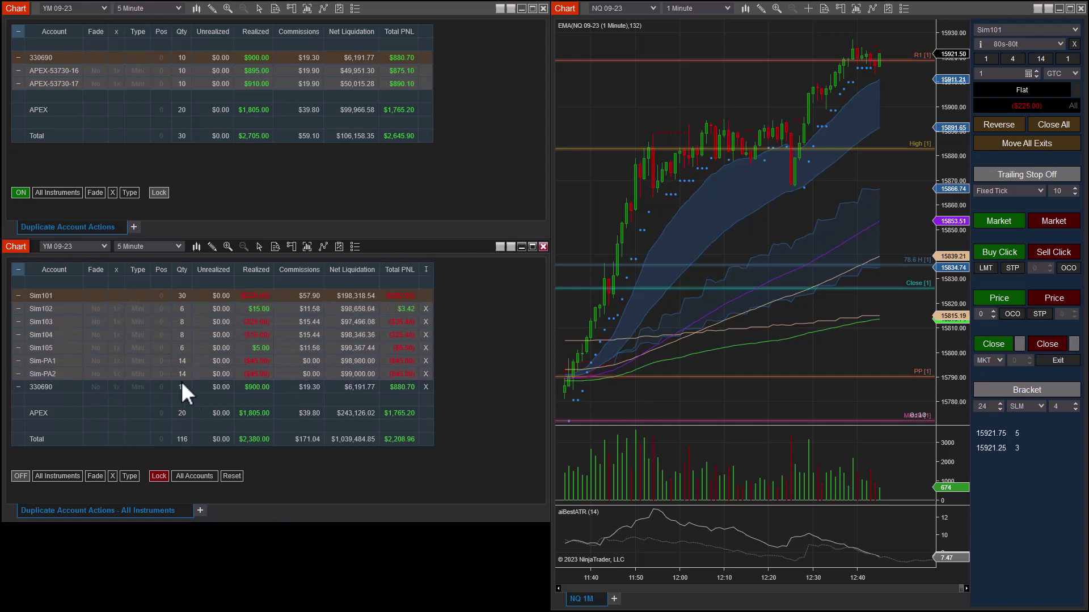
Make the All Instruments account window taller so that more account rows fit in its table
left_click_drag(297, 521, 299, 567)
scroll(137, 363, "down", 1)
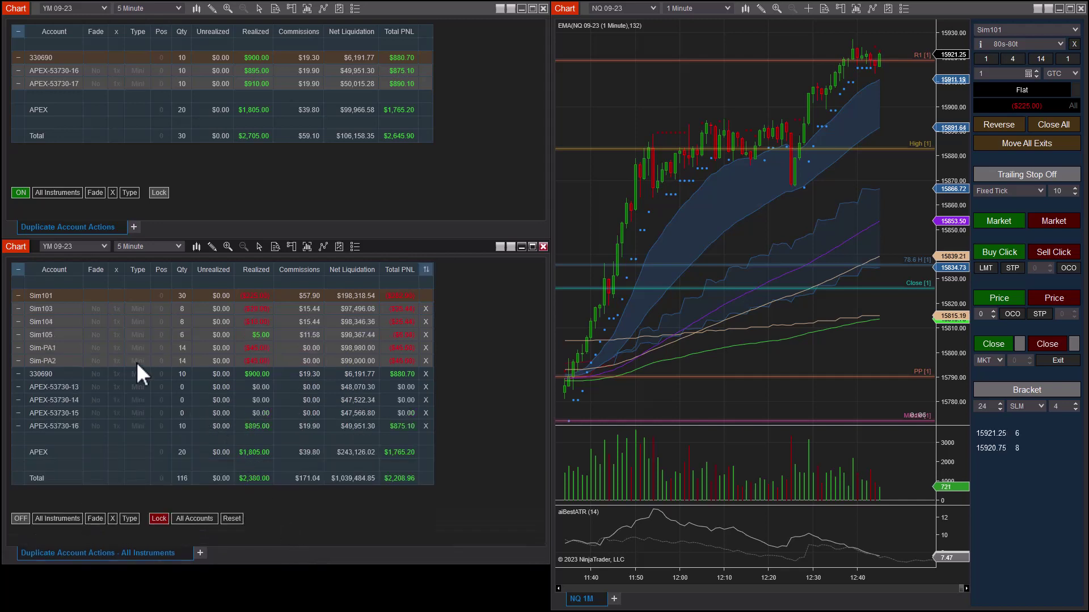
scroll(136, 361, "up", 1)
scroll(136, 362, "down", 1)
scroll(136, 362, "up", 1)
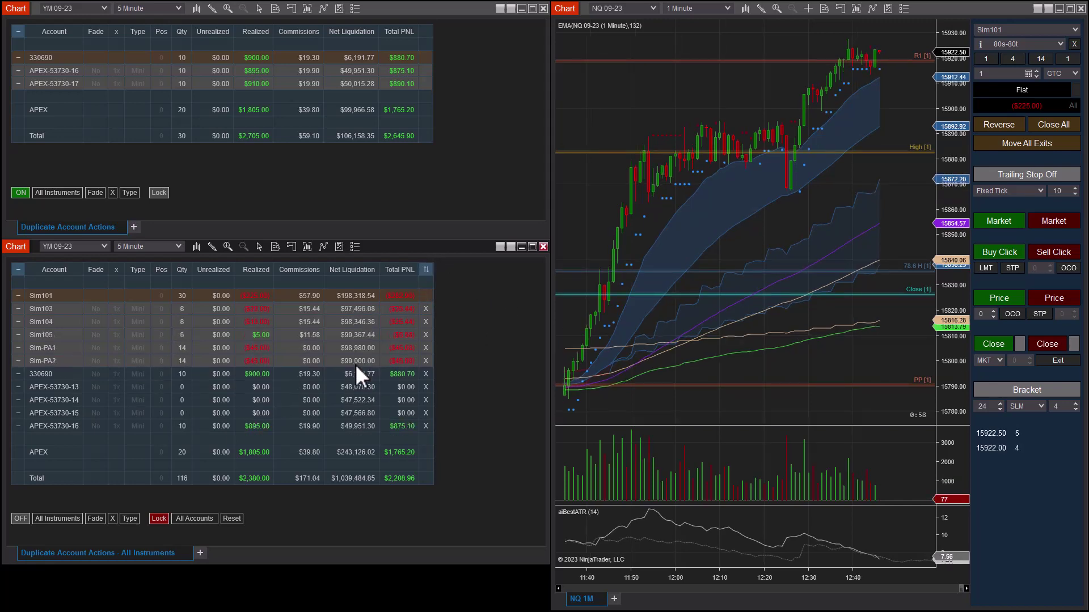
Examine the whole account list in the All Instruments table, from the Sim followers to the remaining APEX accounts
scroll(355, 364, "down", 1)
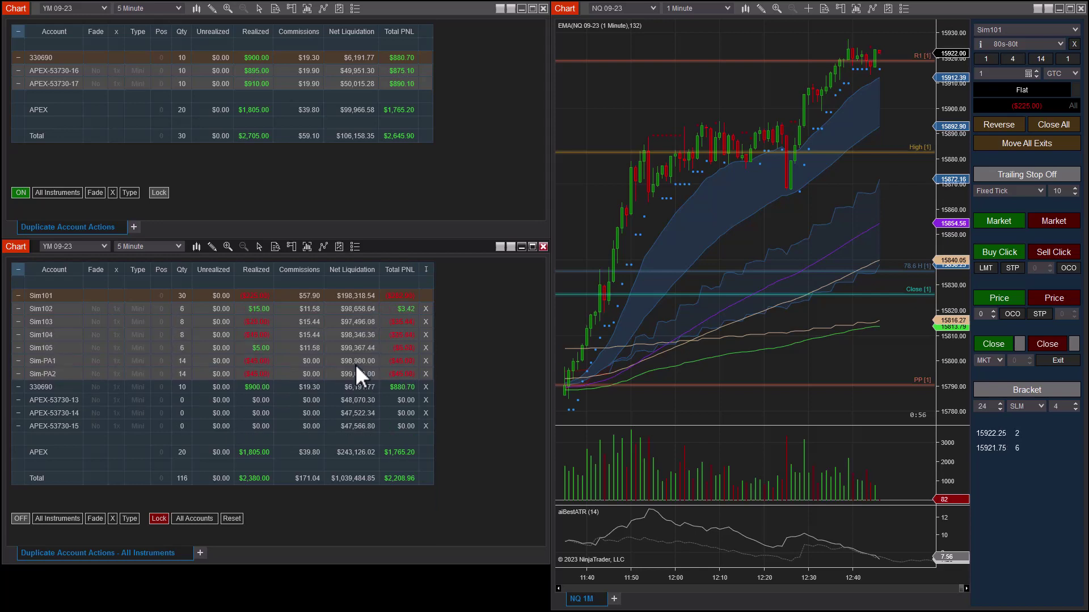
scroll(355, 364, "up", 1)
scroll(357, 339, "down", 1)
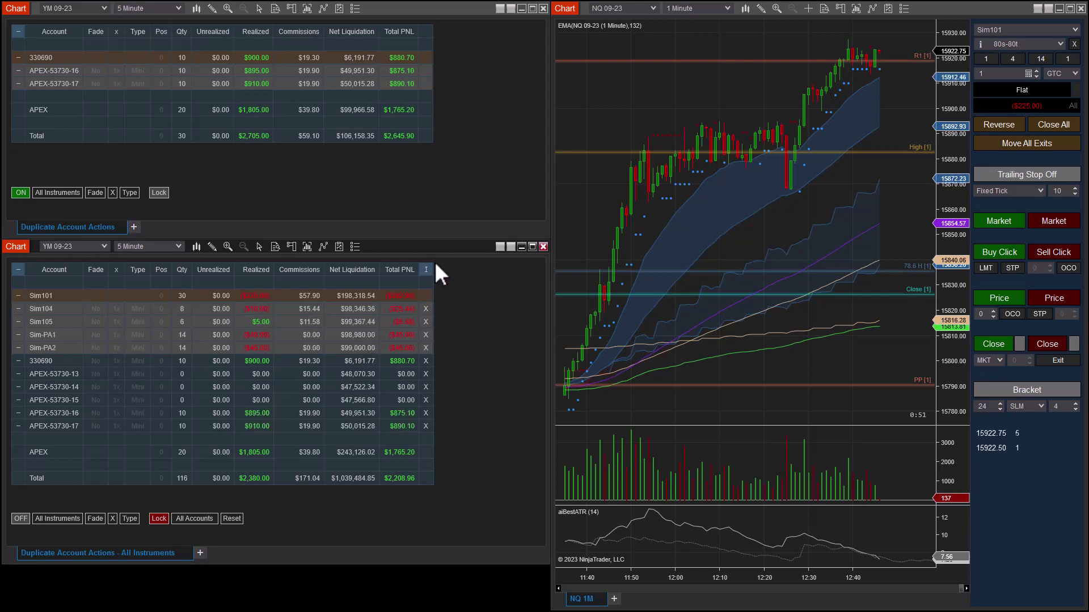
scroll(384, 353, "up", 1)
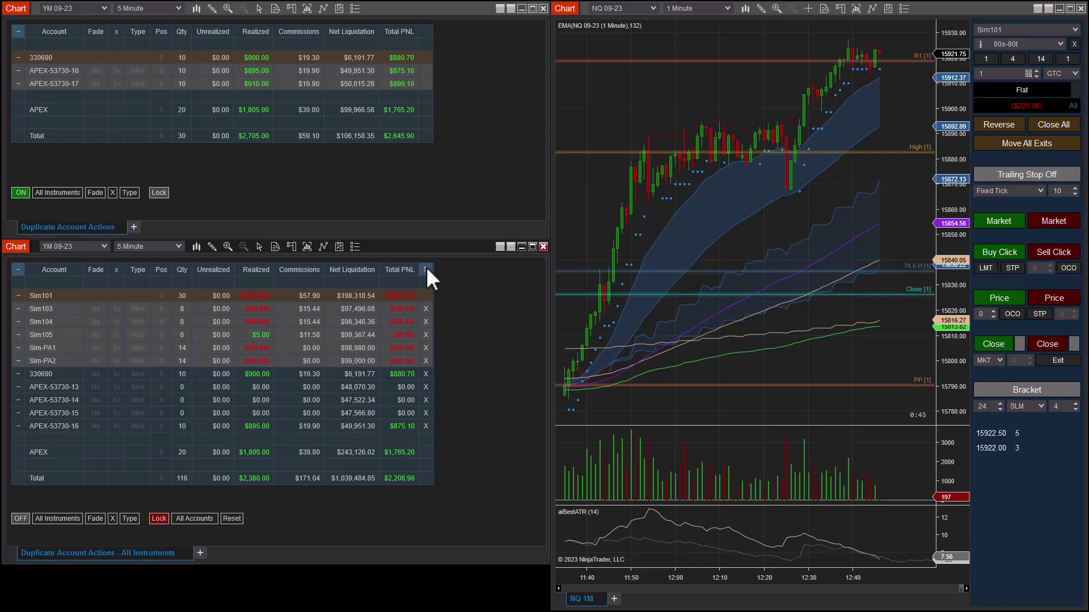
scroll(427, 268, "up", 1)
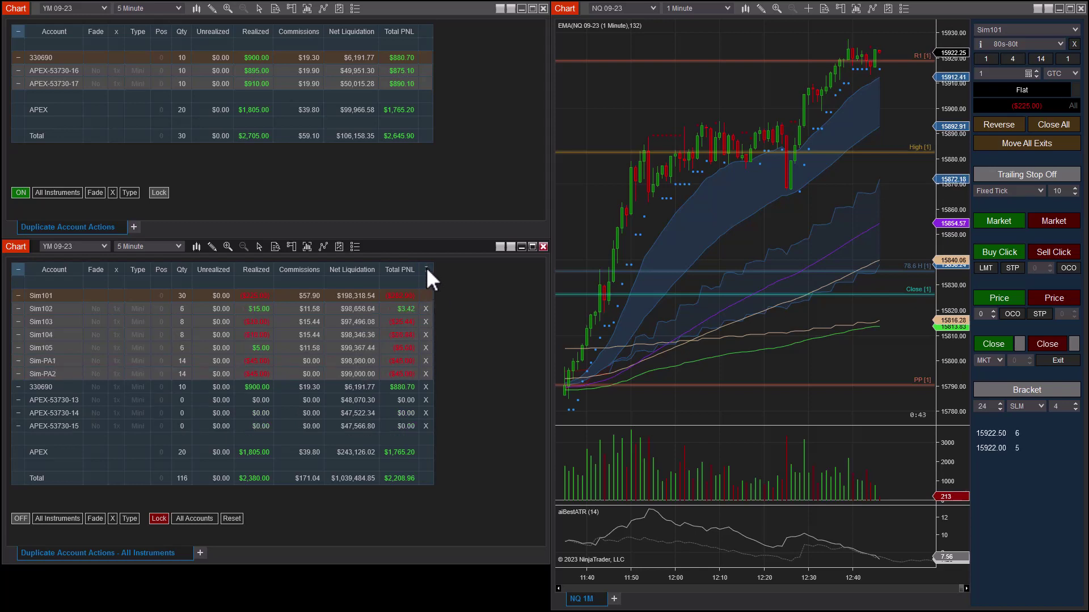
scroll(352, 352, "down", 2)
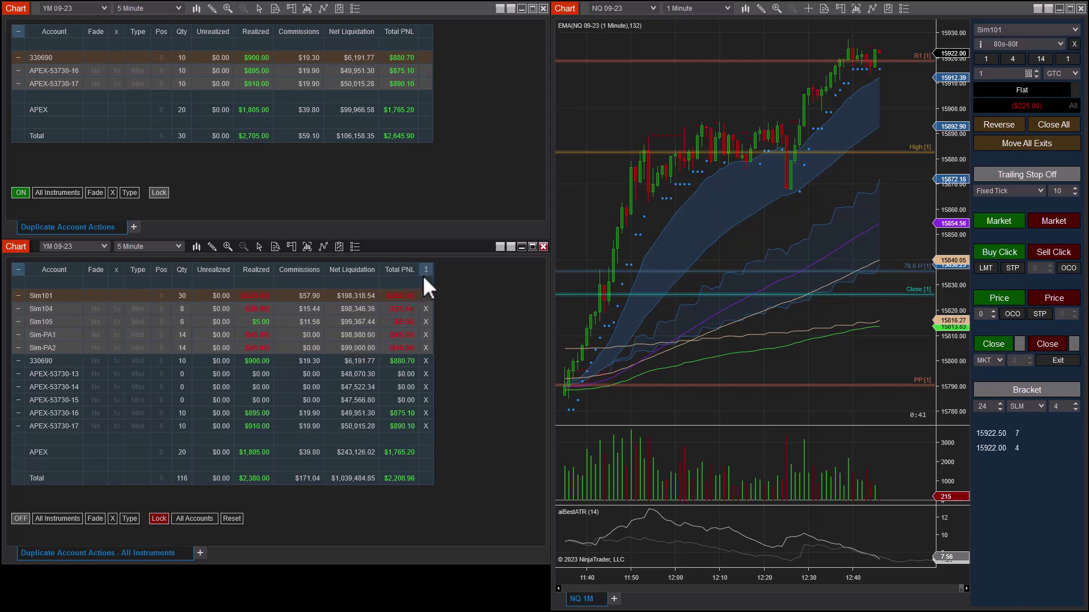
scroll(426, 270, "up", 2)
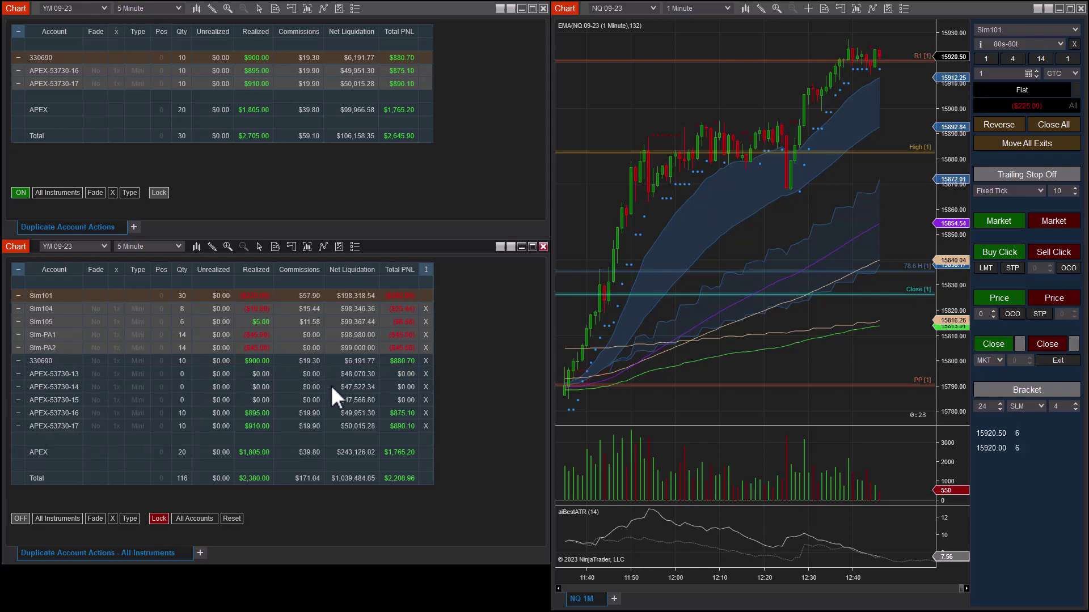
scroll(331, 384, "up", 1)
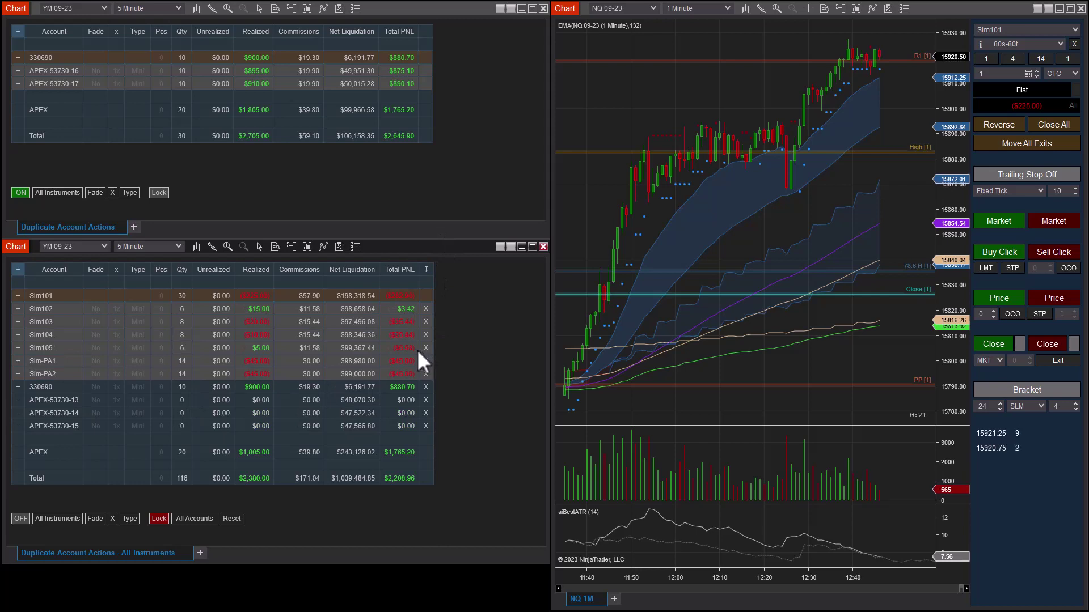
scroll(420, 345, "down", 1)
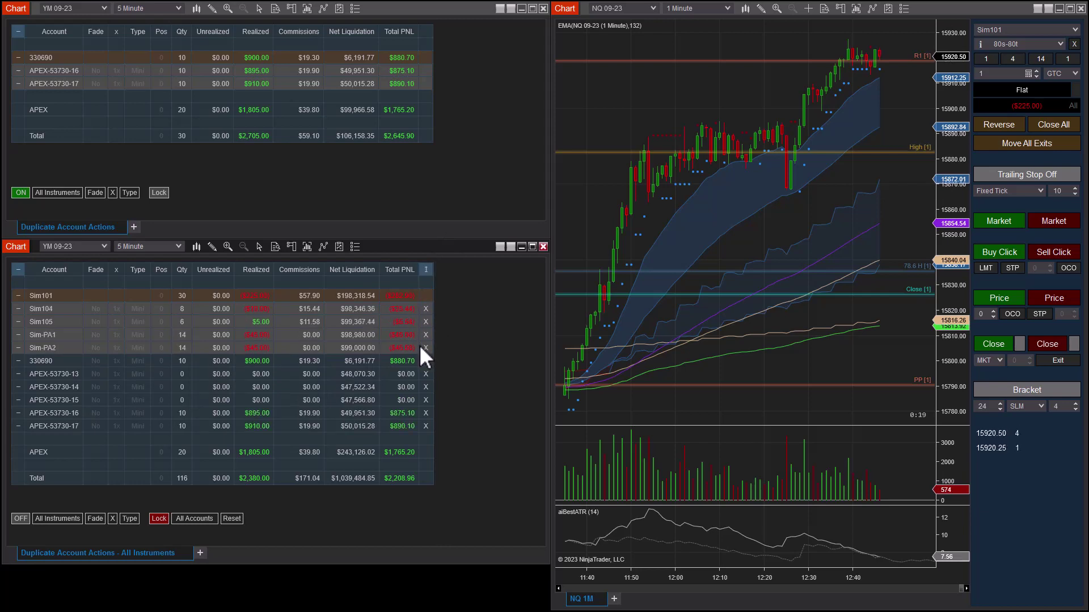
Try removing the zero-quantity APEX accounts from the All Instruments table and restore the removed accounts
left_click(426, 375)
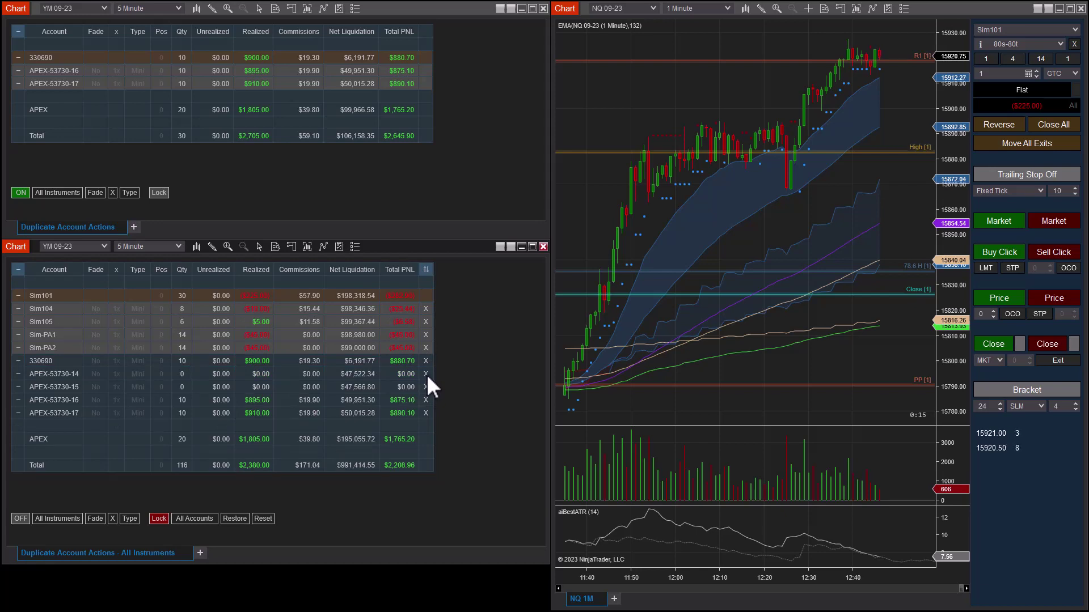
left_click(425, 374)
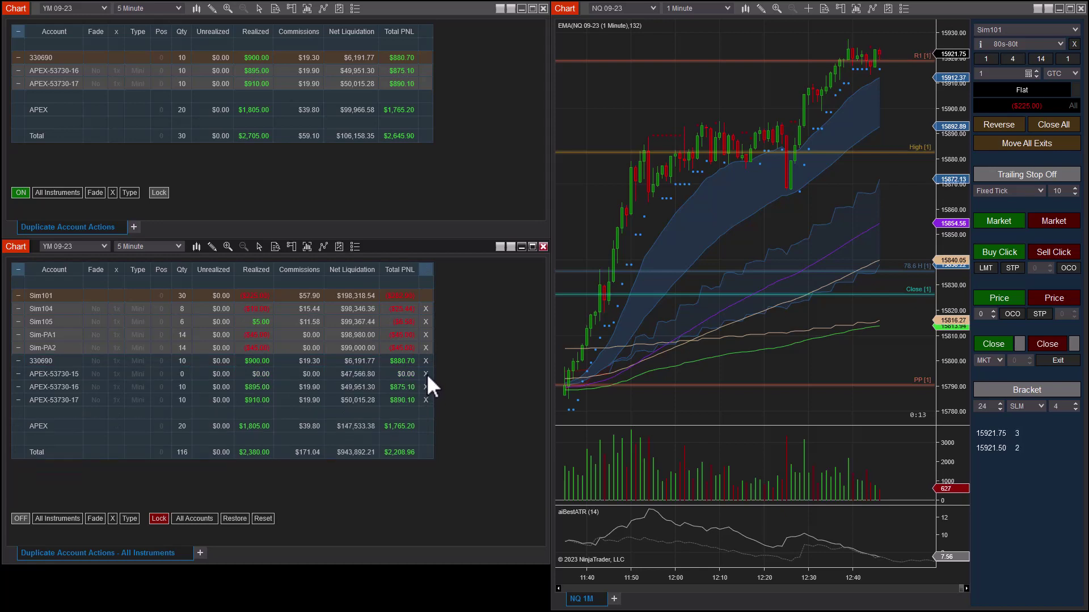
left_click(426, 374)
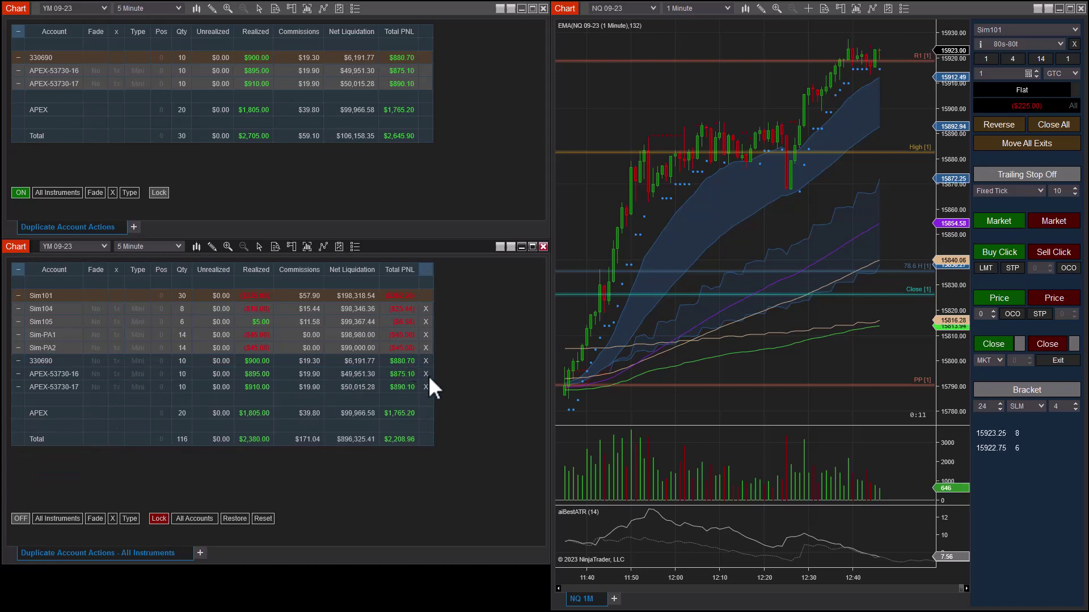
left_click(233, 518)
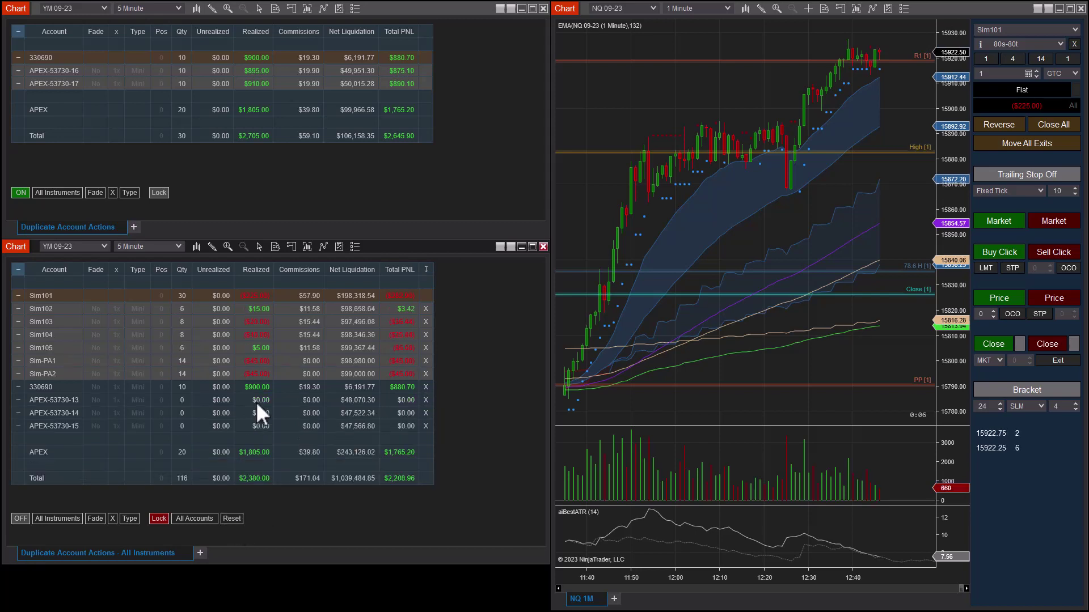
left_click(426, 387)
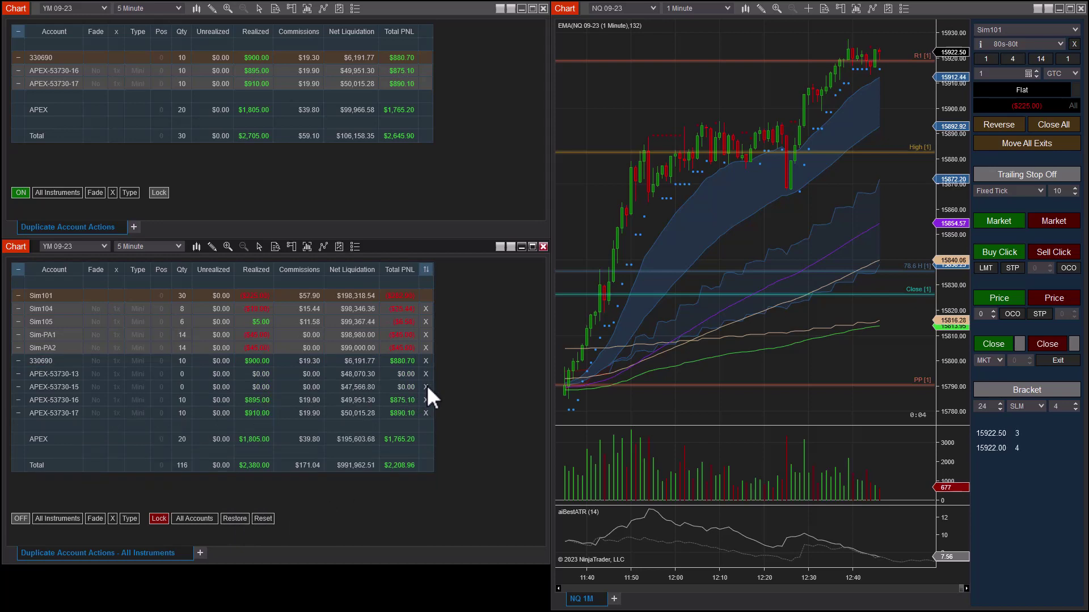
left_click(235, 519)
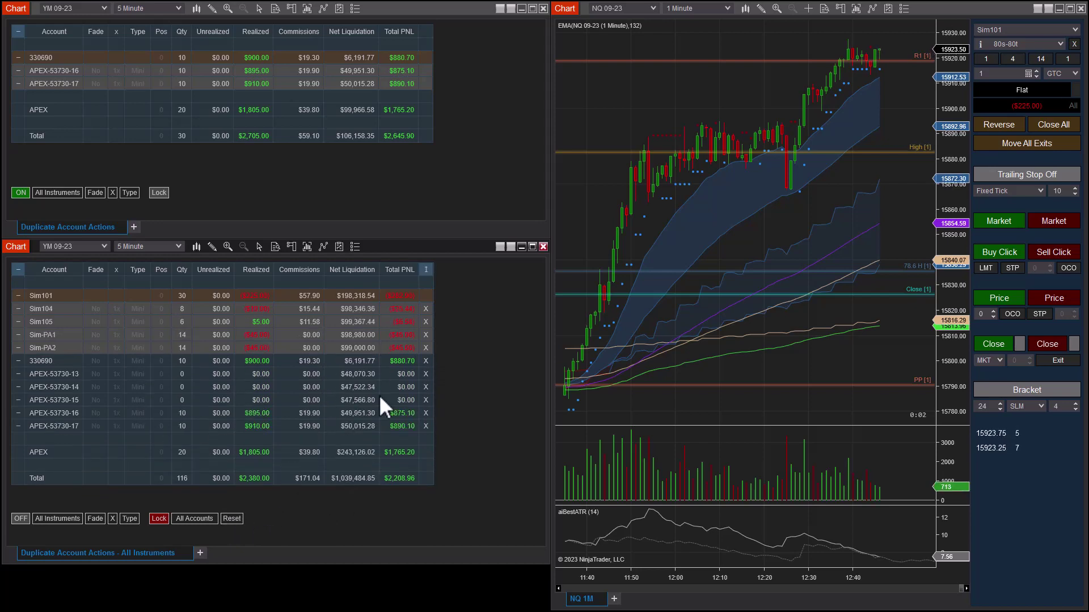
Remove the three APEX accounts with zero quantity from the All Instruments account table
left_click(426, 374)
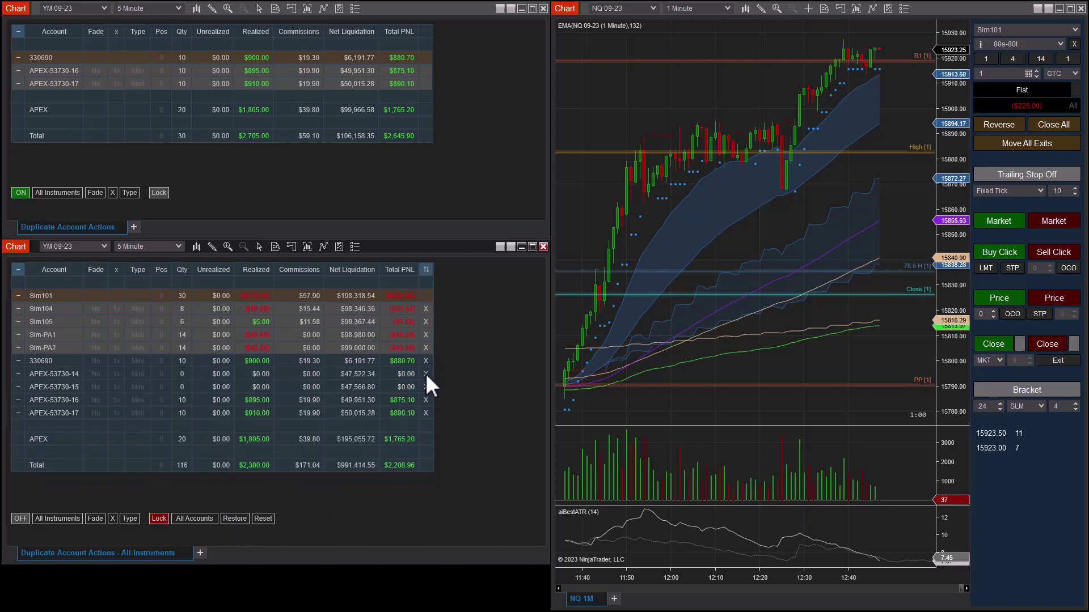
left_click(426, 374)
left_click(426, 374)
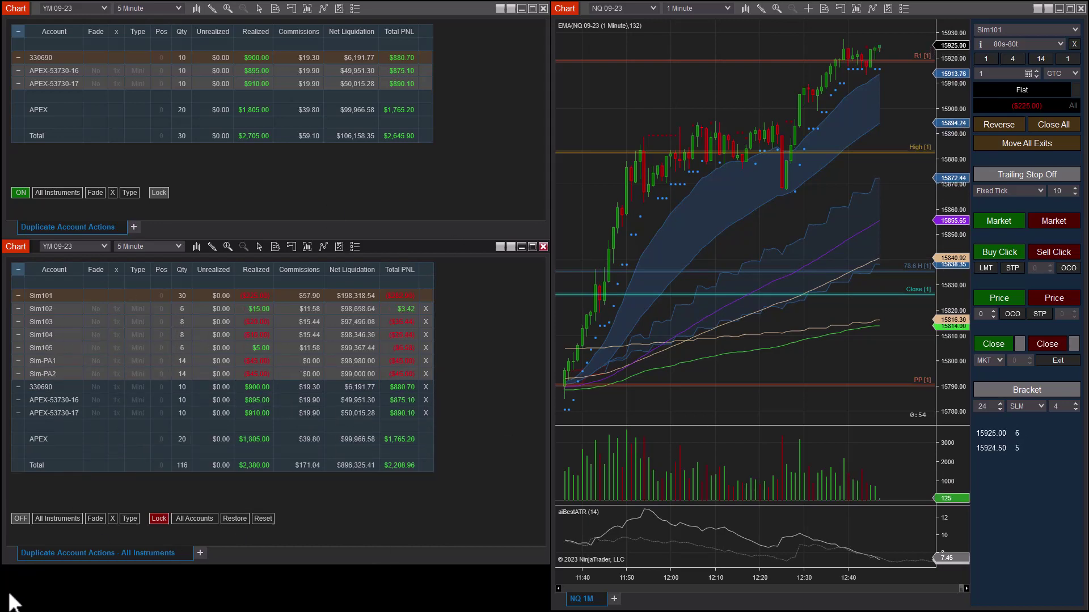
Try limiting trade duplication to YM 09-23 and set the instrument option back to All Instruments
left_click(65, 519)
left_click(53, 519)
left_click(59, 519)
left_click(54, 519)
left_click(53, 519)
left_click(52, 520)
left_click(53, 519)
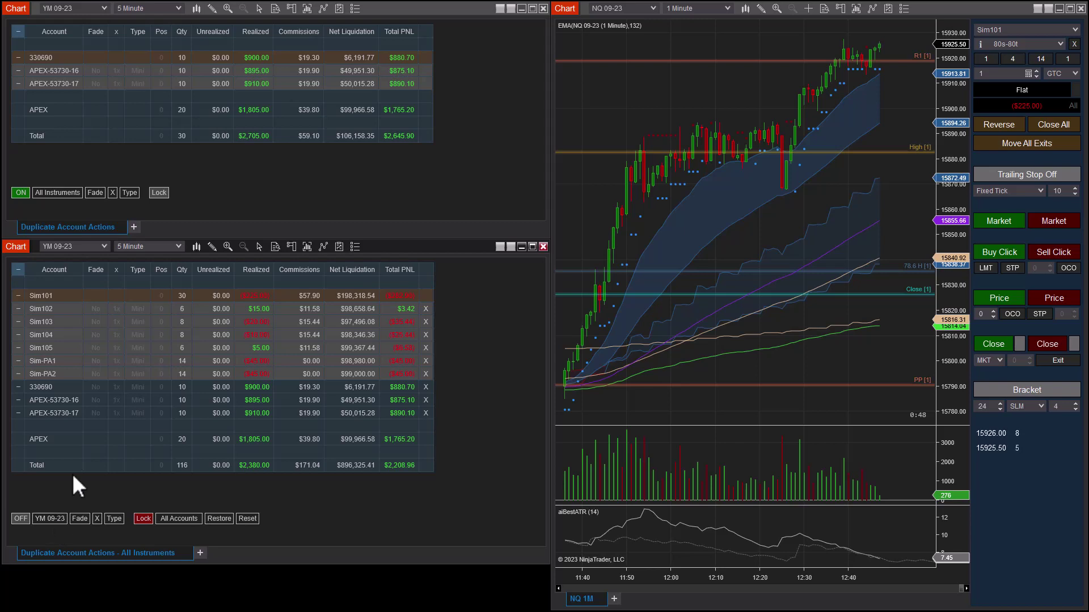
left_click(53, 519)
left_click(55, 521)
left_click(59, 520)
left_click(104, 245)
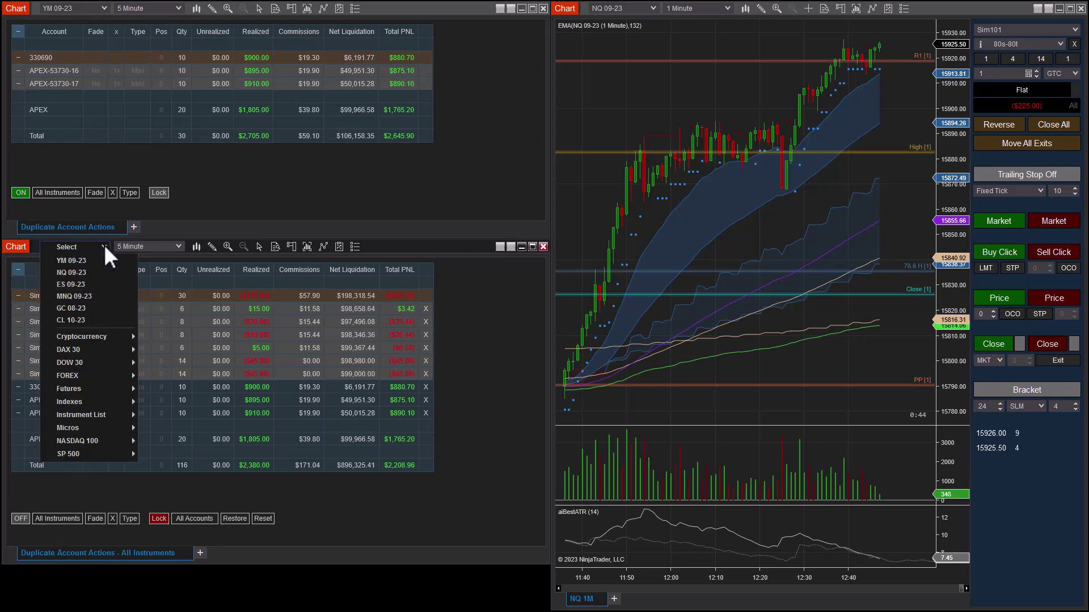
left_click(501, 355)
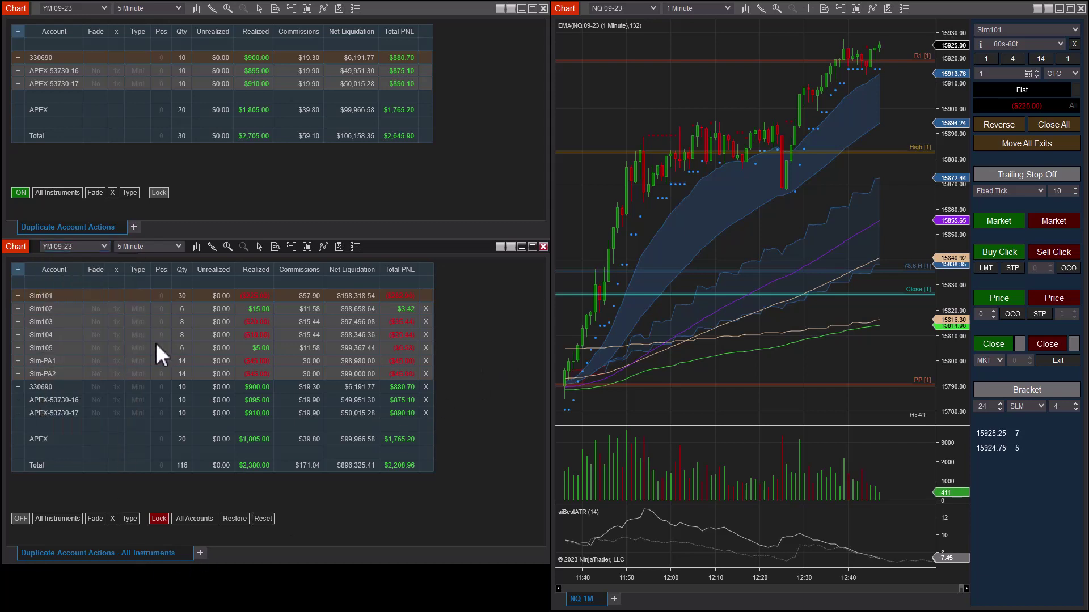
Lock the All Instruments account table to the selected Sim accounts and switch trade duplication on
left_click(158, 518)
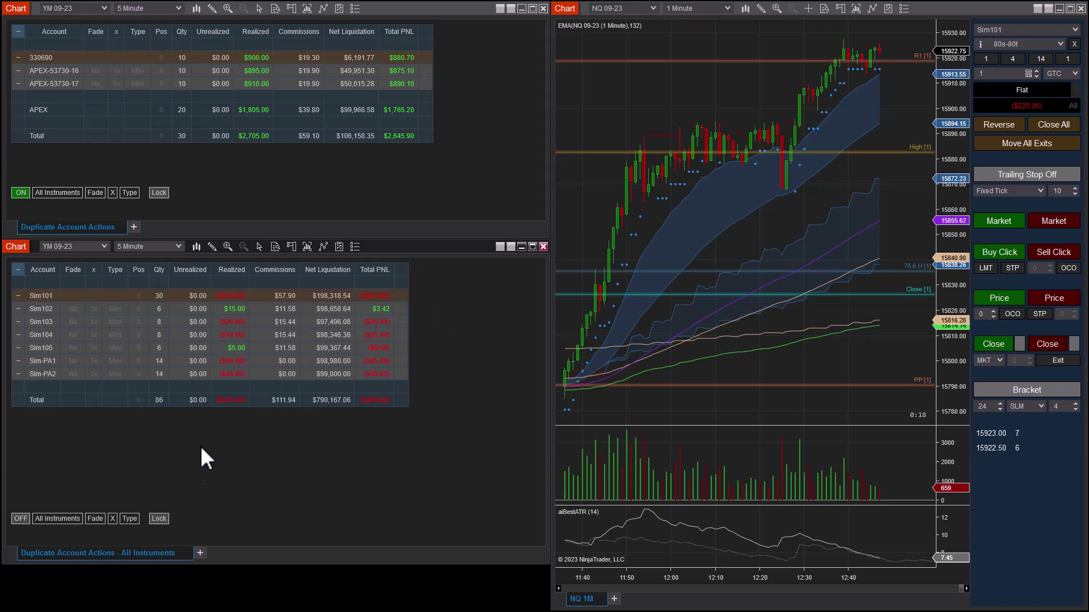
left_click(23, 520)
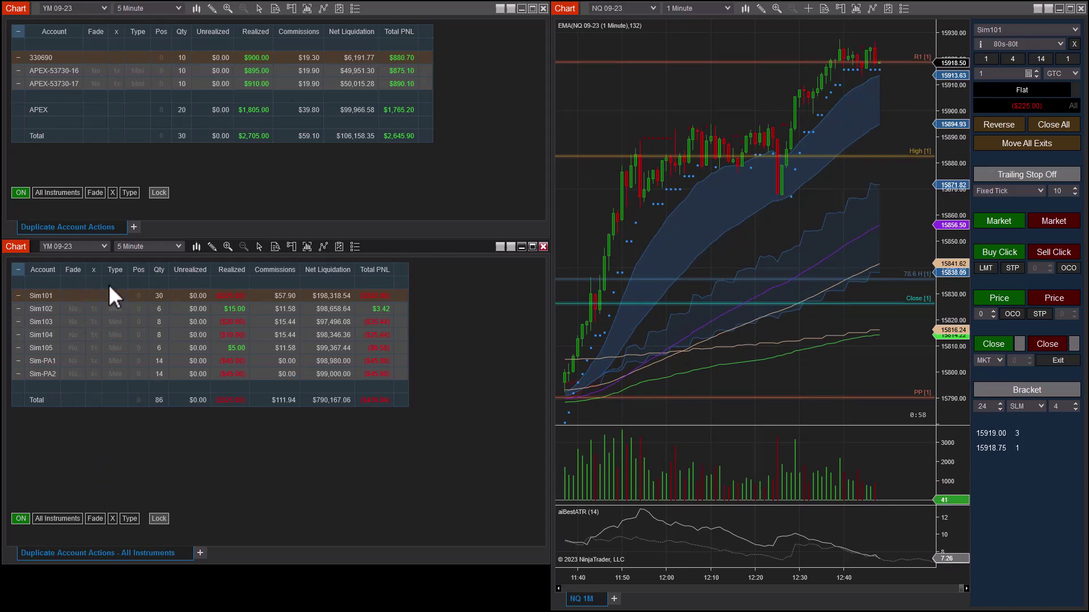
Set Fade to Yes for Sim102, and toggle Fade on and back to No for Sim103
left_click(73, 307)
left_click(75, 323)
left_click(74, 321)
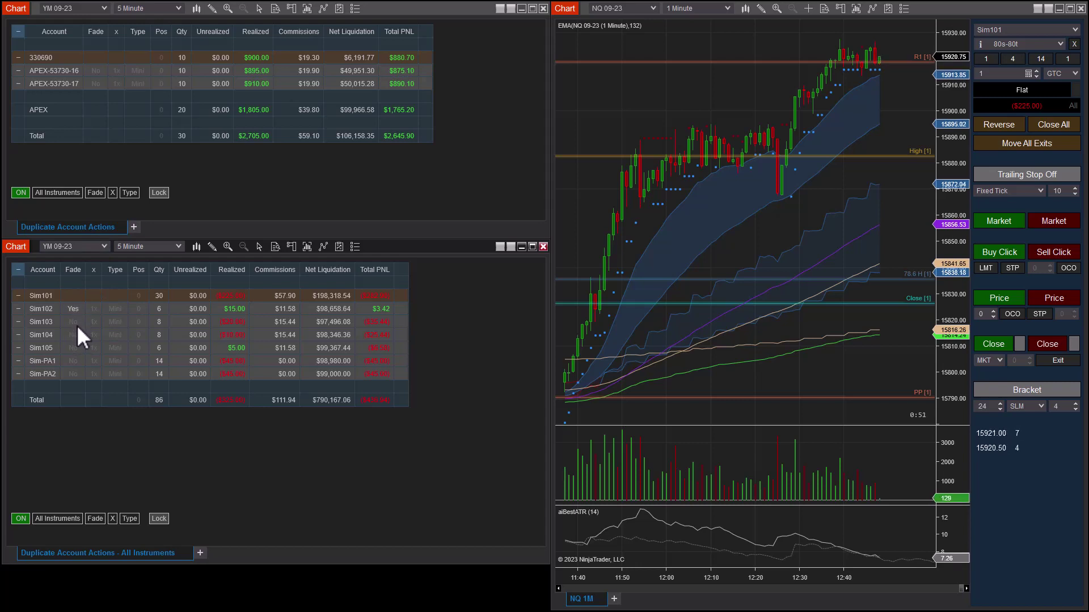
Set Fade to Yes for Sim103 and buy 1 NQ 09-23 contract at market on Sim101
left_click(76, 321)
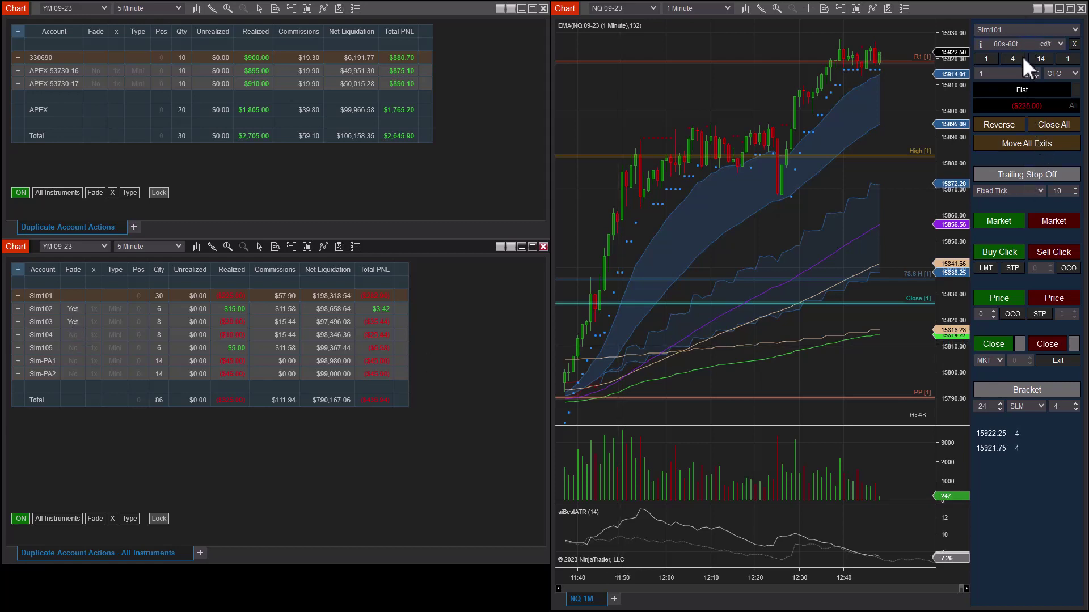
left_click_drag(961, 49, 955, 97)
left_click(1002, 219)
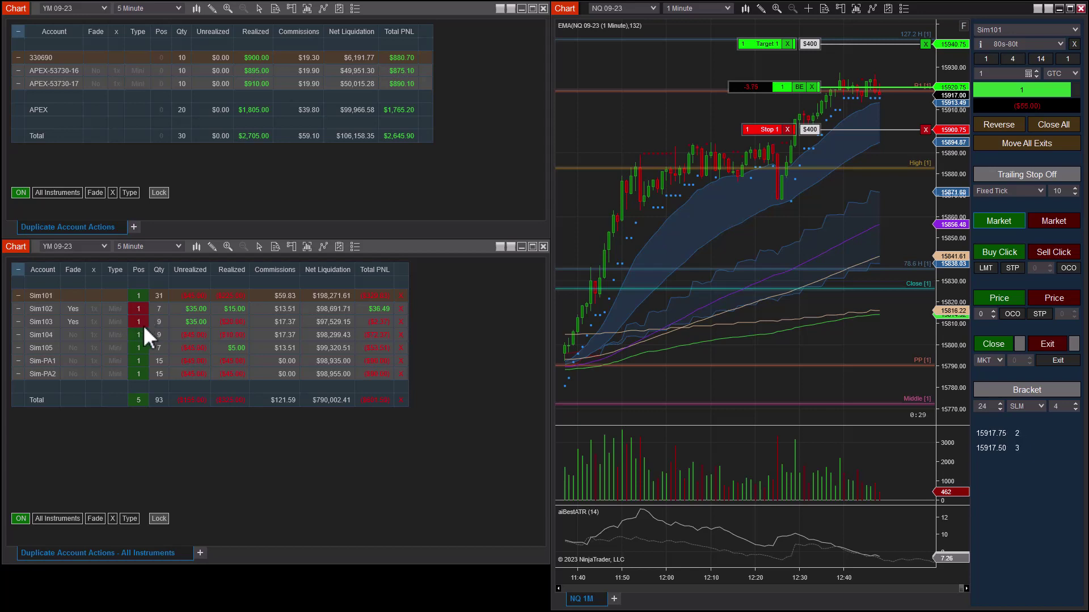
Close all open positions and set Fade back to No for Sim103 and Sim102
left_click(1060, 126)
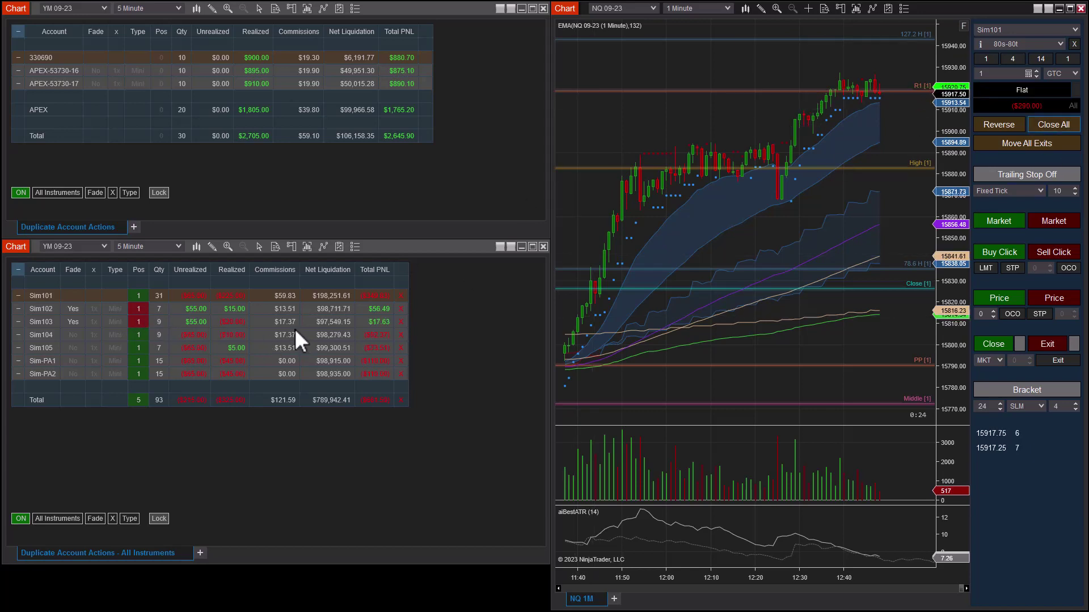
left_click(74, 321)
left_click(75, 310)
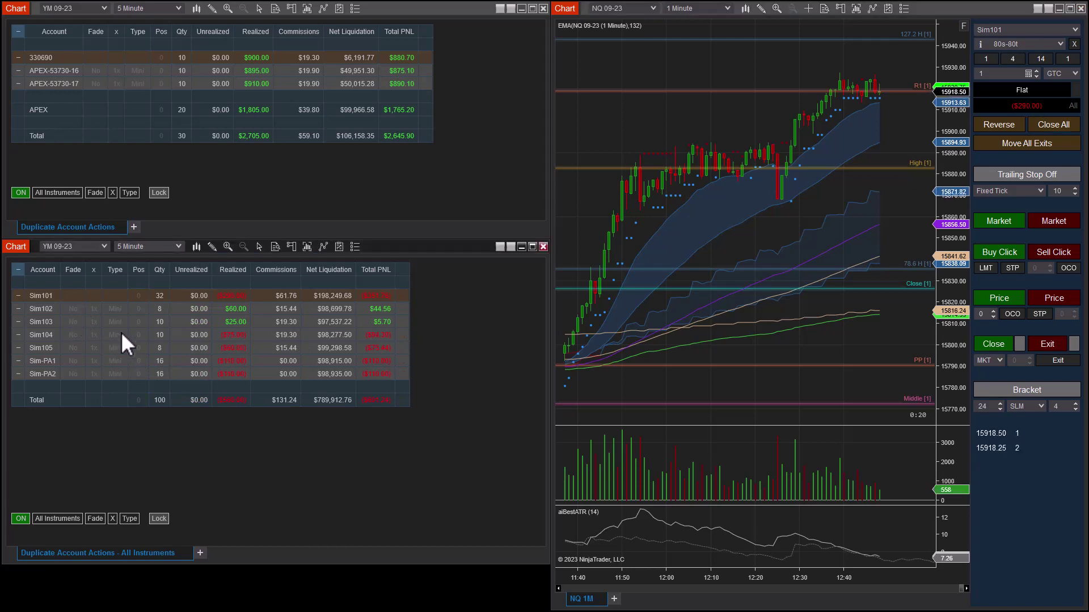
Set the follower multipliers to 3x for Sim103, 2x for Sim104, 4x for Sim-PA1 and 8x for Sim-PA2
left_click(95, 320)
scroll(97, 328, "up", 1)
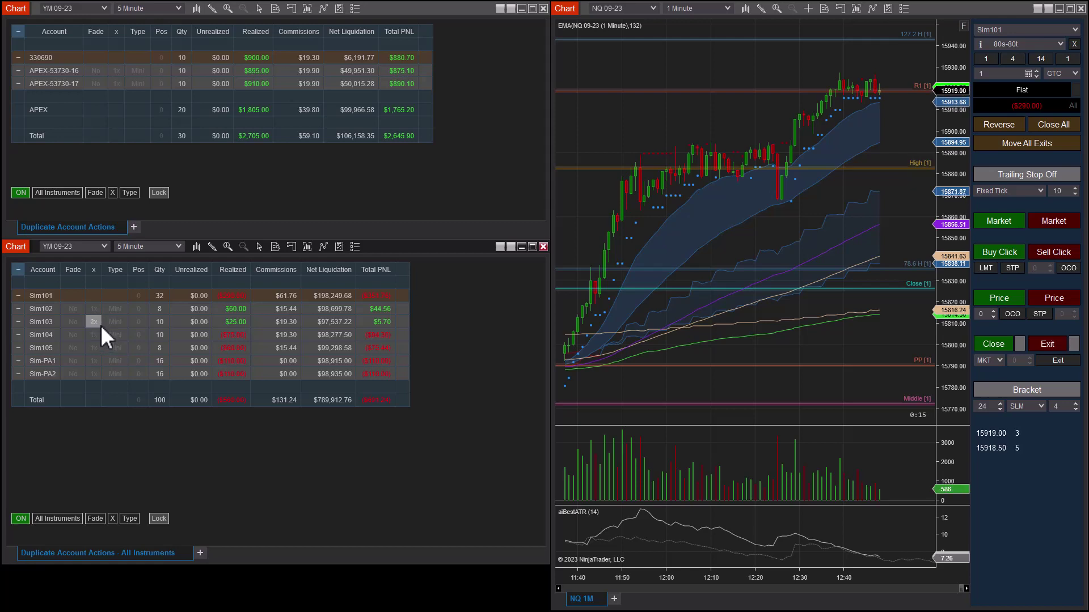
left_click(96, 337)
scroll(97, 342, "up", 1)
left_click(96, 362)
scroll(97, 362, "up", 3)
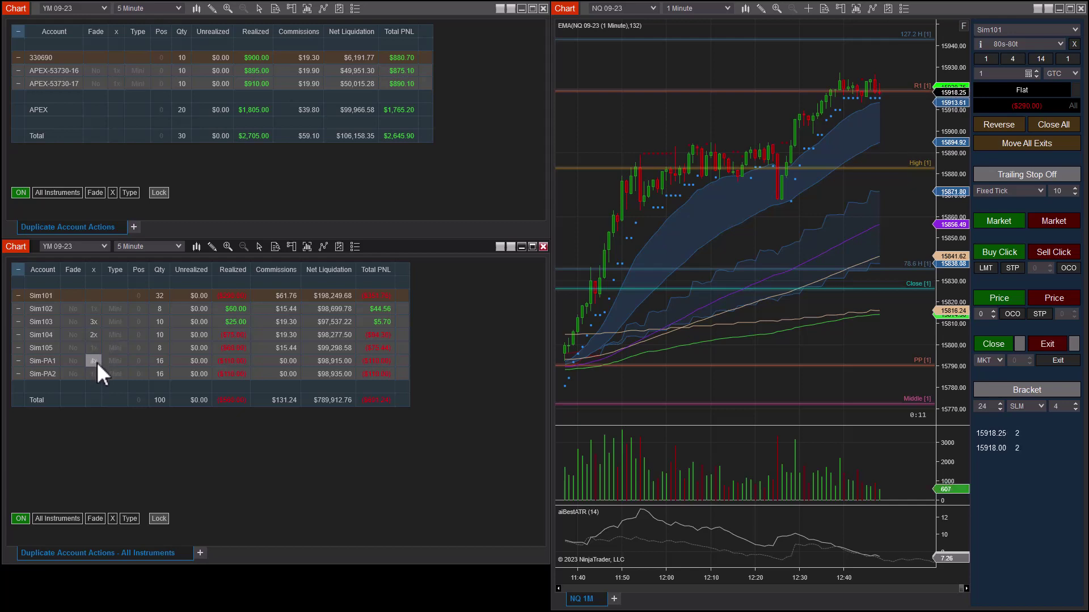
left_click(96, 374)
scroll(97, 374, "up", 4)
scroll(97, 376, "up", 1)
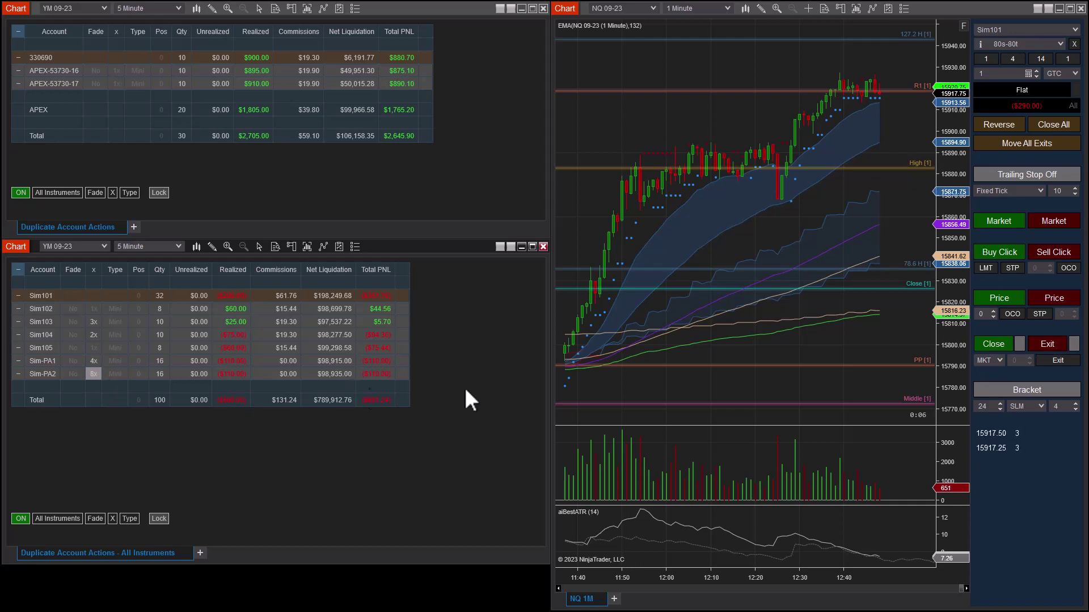
left_click(128, 388)
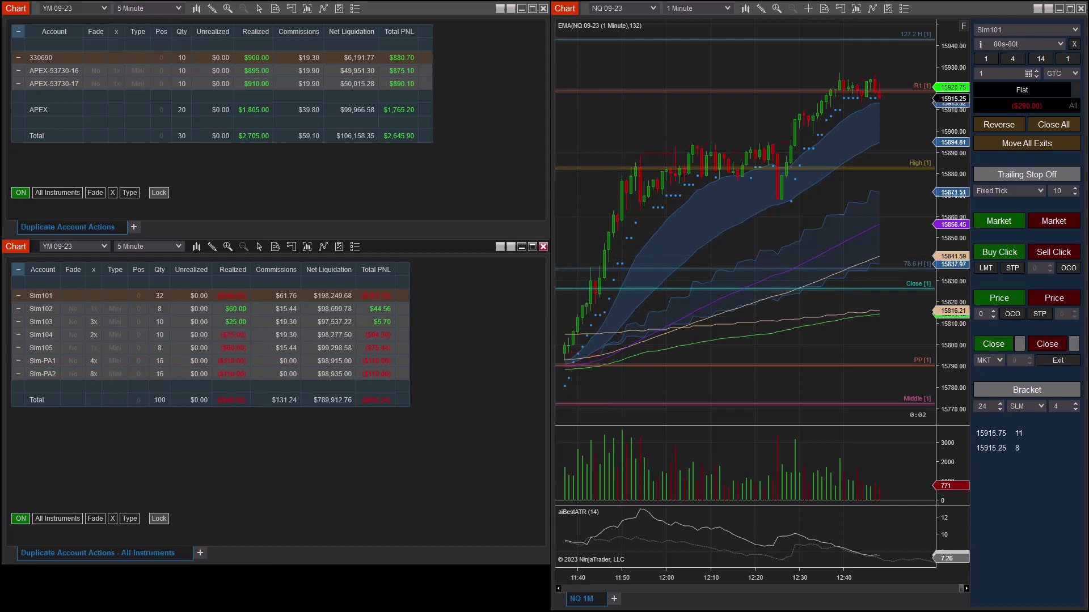
Sell 1 NQ 09-23 contract short at market on the master account Sim101
left_click(1008, 221)
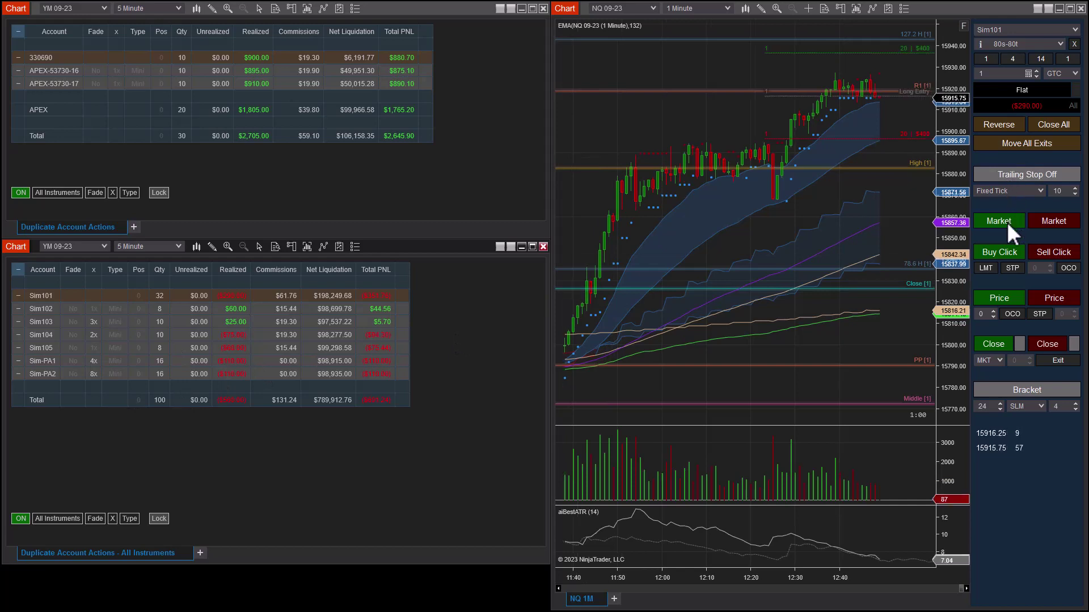
left_click(1052, 220)
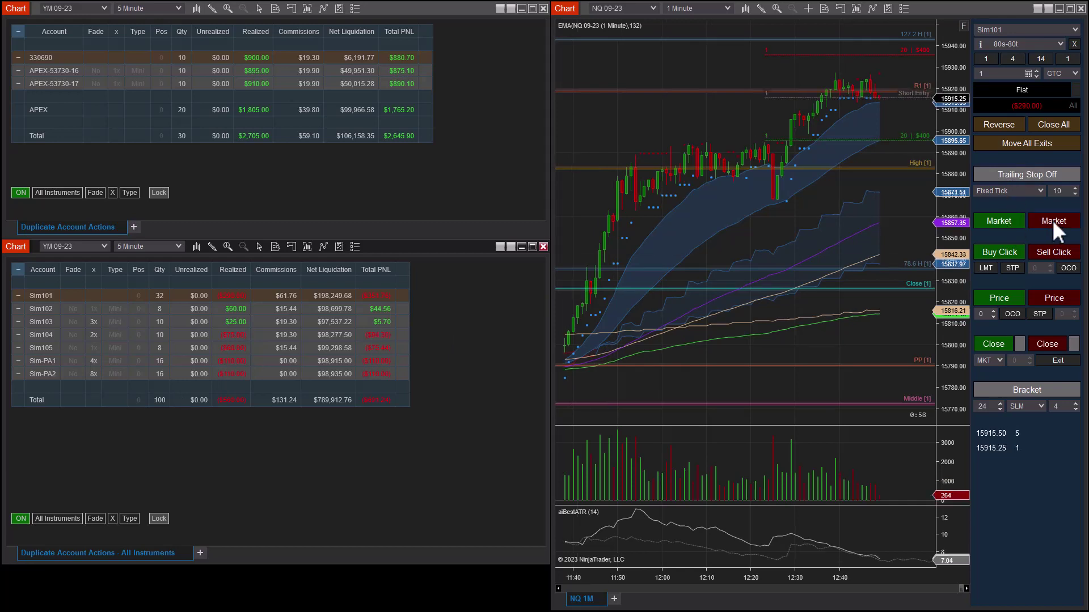
left_click(322, 291)
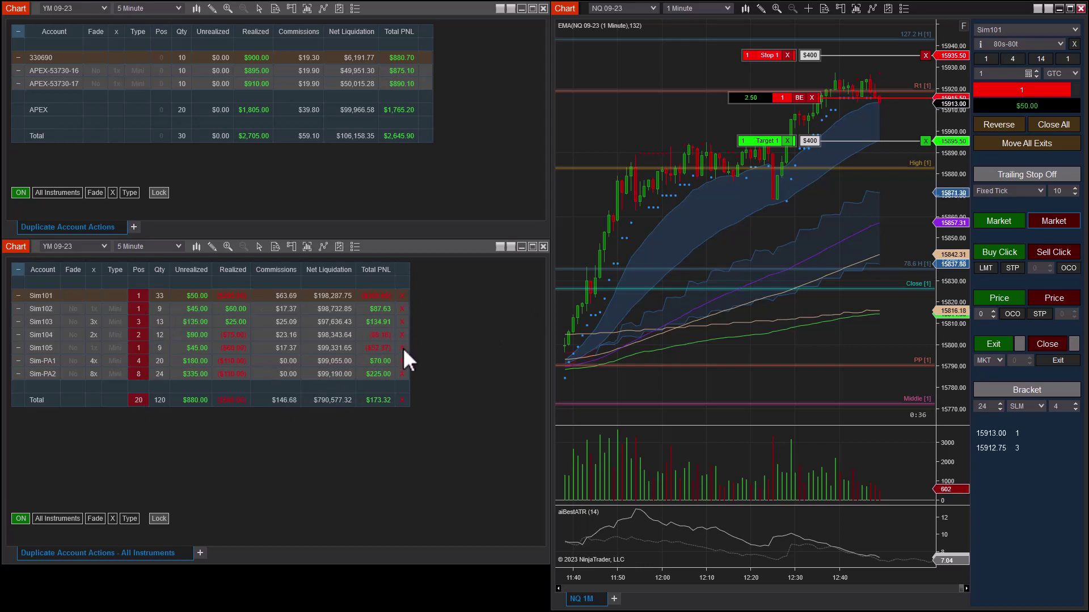
Close the Sim103, Sim104 and Sim-PA2 positions individually, and close all the remaining positions together
left_click(403, 374)
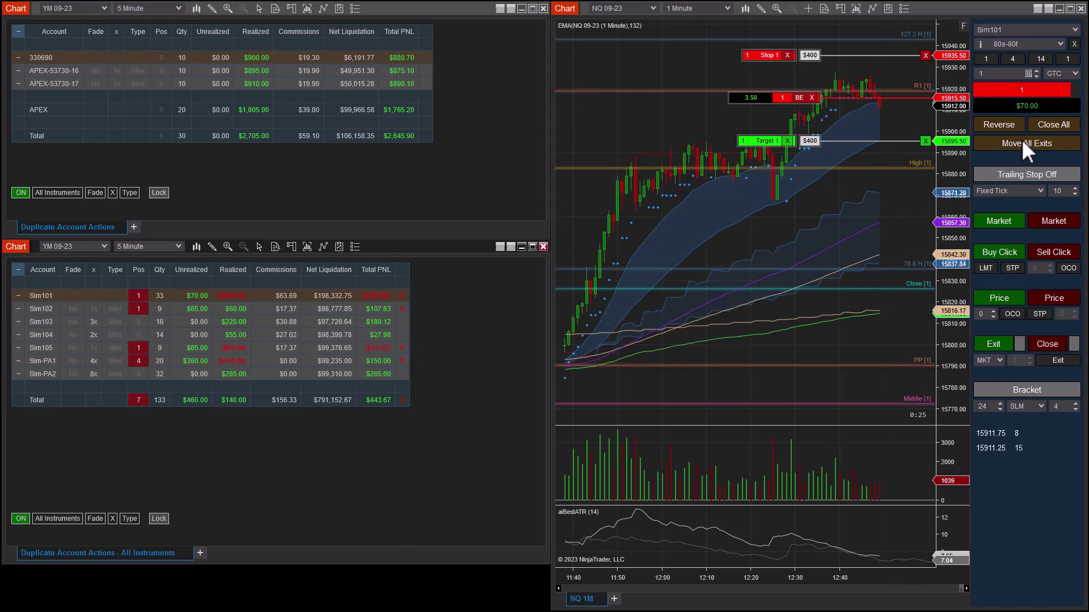
left_click(1055, 125)
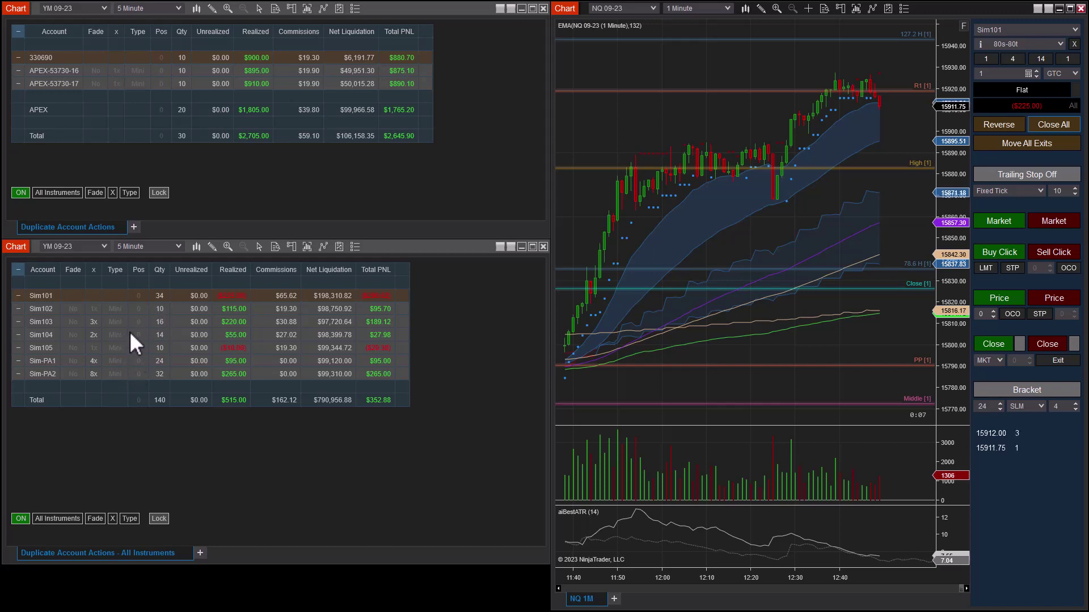
Reset the multipliers of Sim103, Sim104, Sim-PA1 and Sim-PA2 to 1x
left_click(96, 321)
type("1")
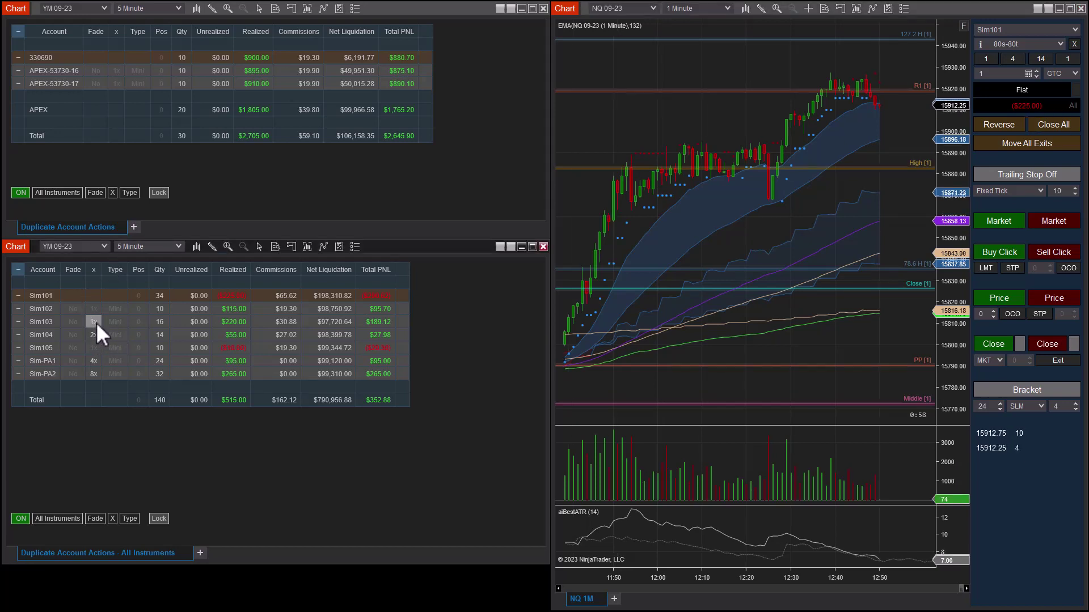
left_click(97, 335)
type("1")
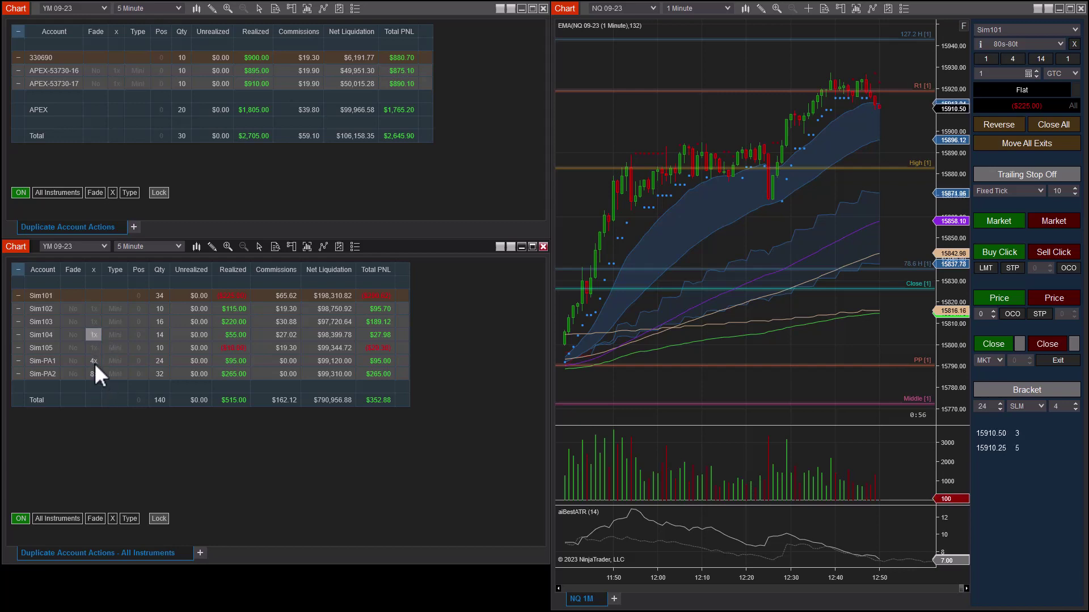
left_click(95, 372)
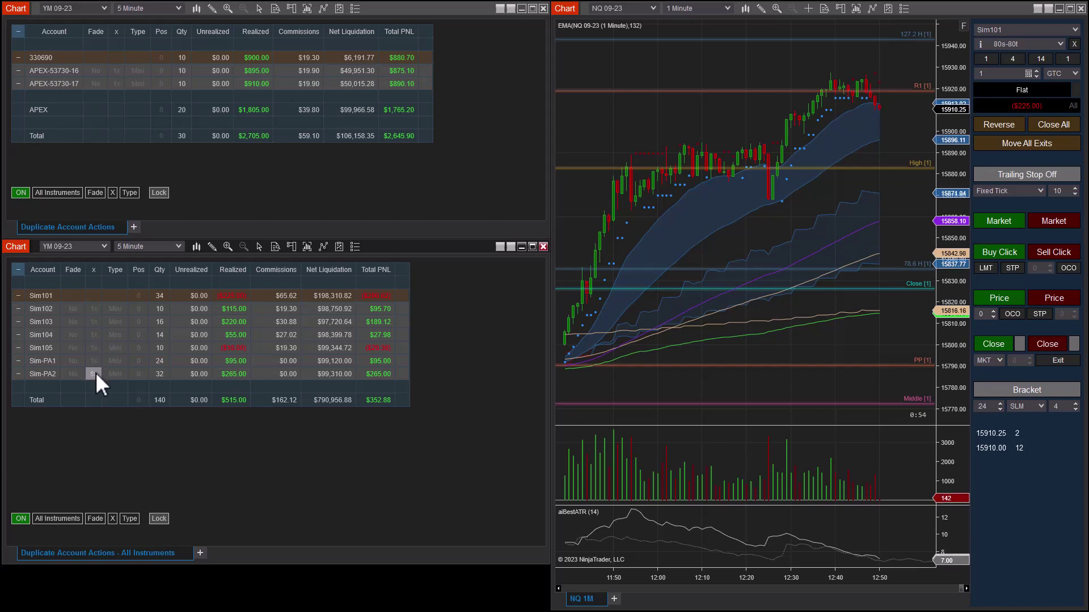
type("1")
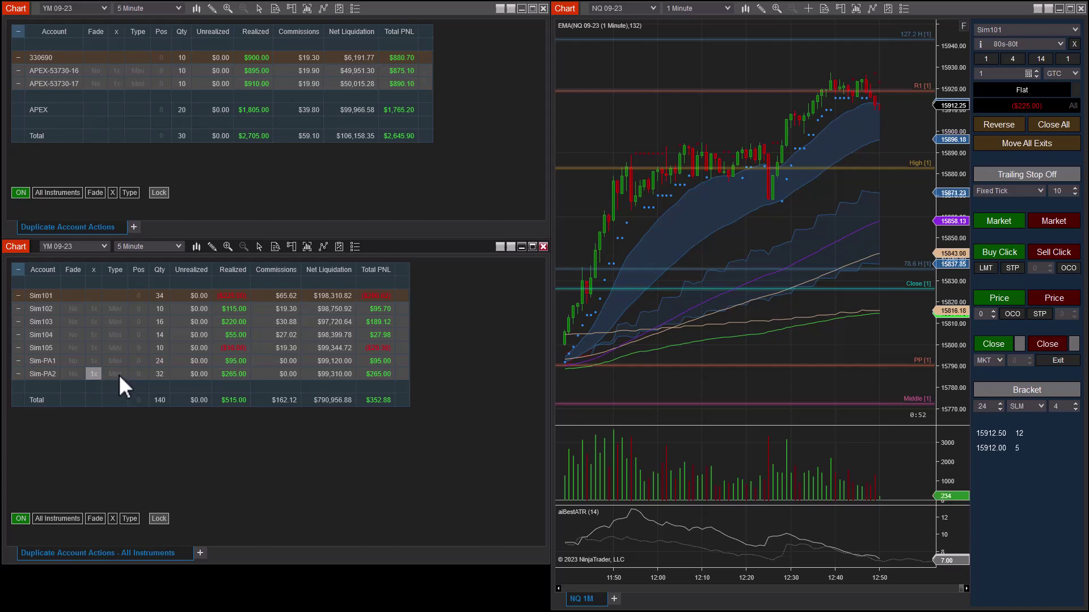
key("Return")
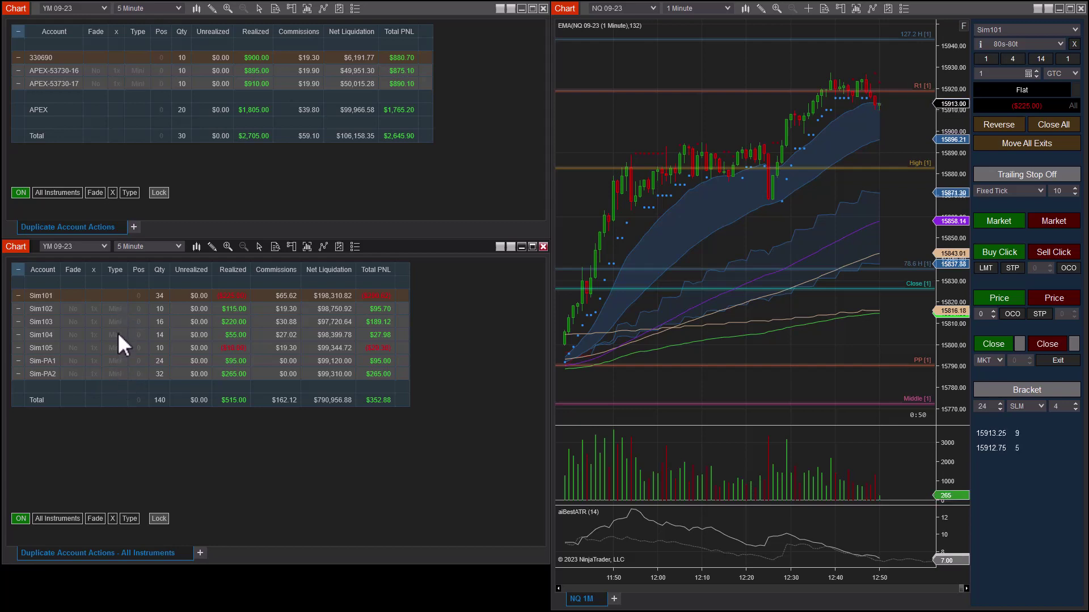
Set the contract type to Micro and the multiplier to 5x for Sim-PA1 and Sim-PA2
left_click(117, 374)
left_click(119, 359)
left_click(93, 361)
type("5")
left_click(97, 374)
type("5")
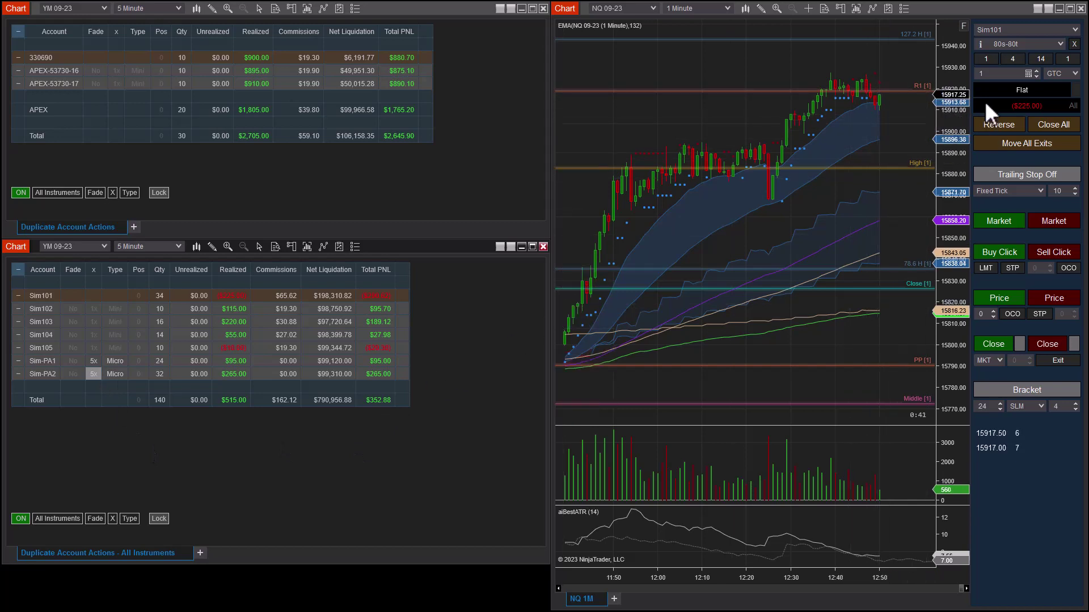
Buy 1 NQ 09-23 contract at market on Sim101 and close every account's position from the Total row
left_click(1007, 219)
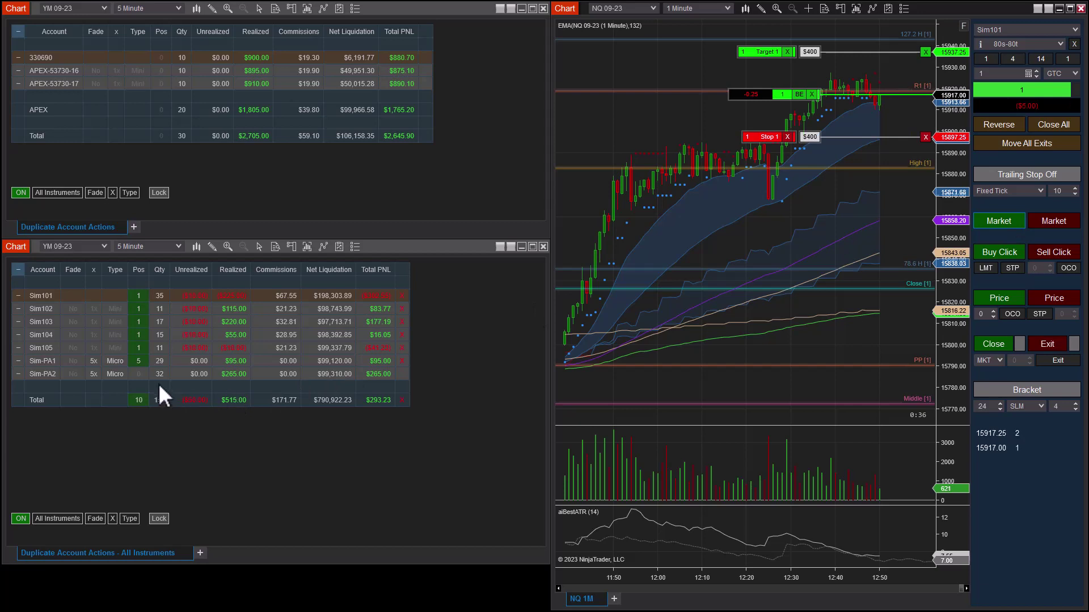
left_click(139, 374)
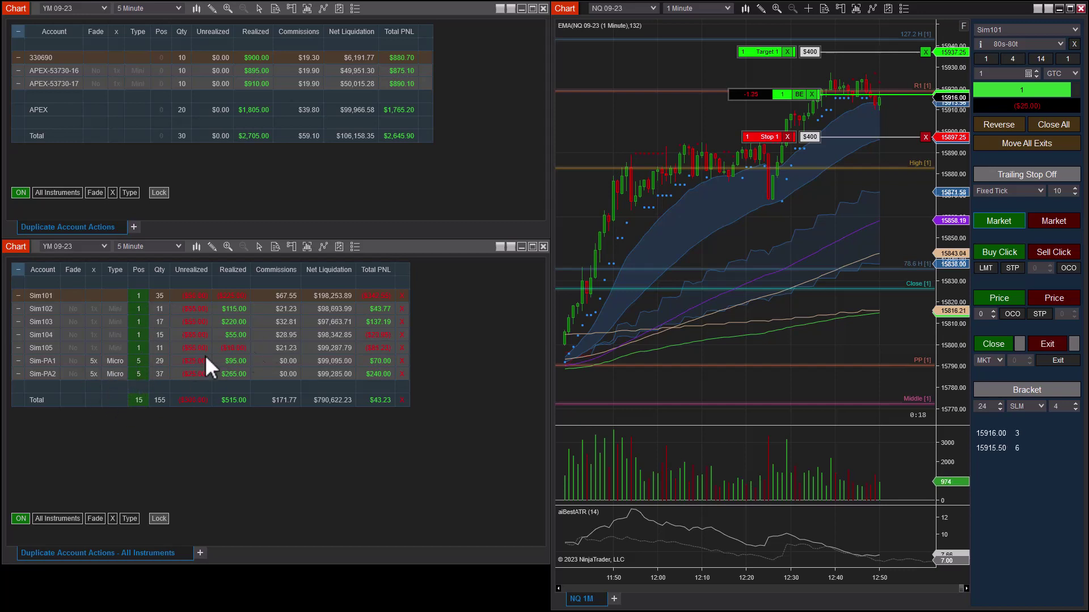
left_click(1057, 121)
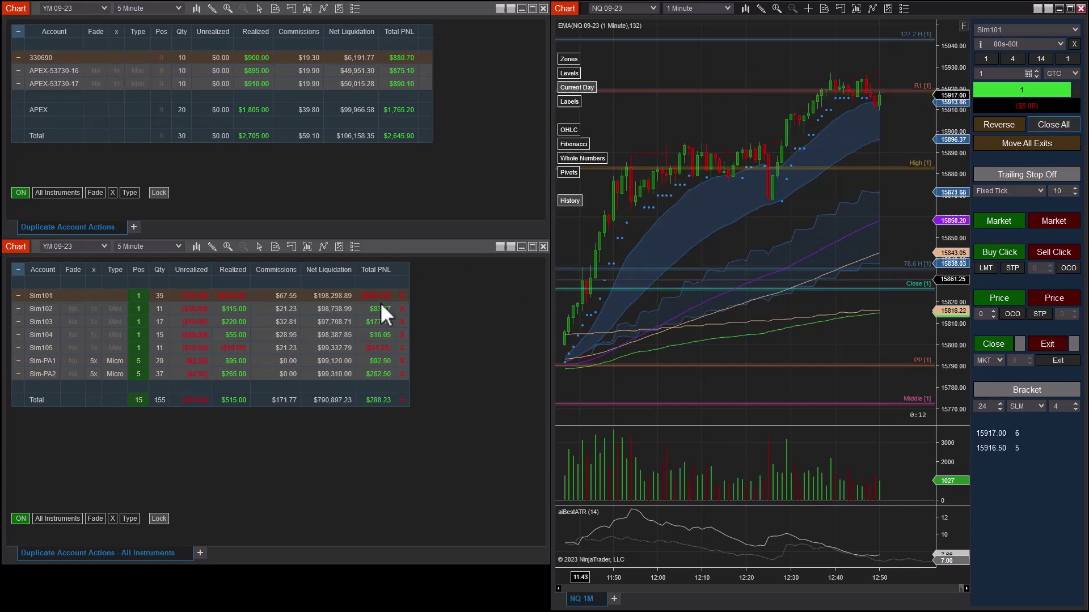
left_click(402, 401)
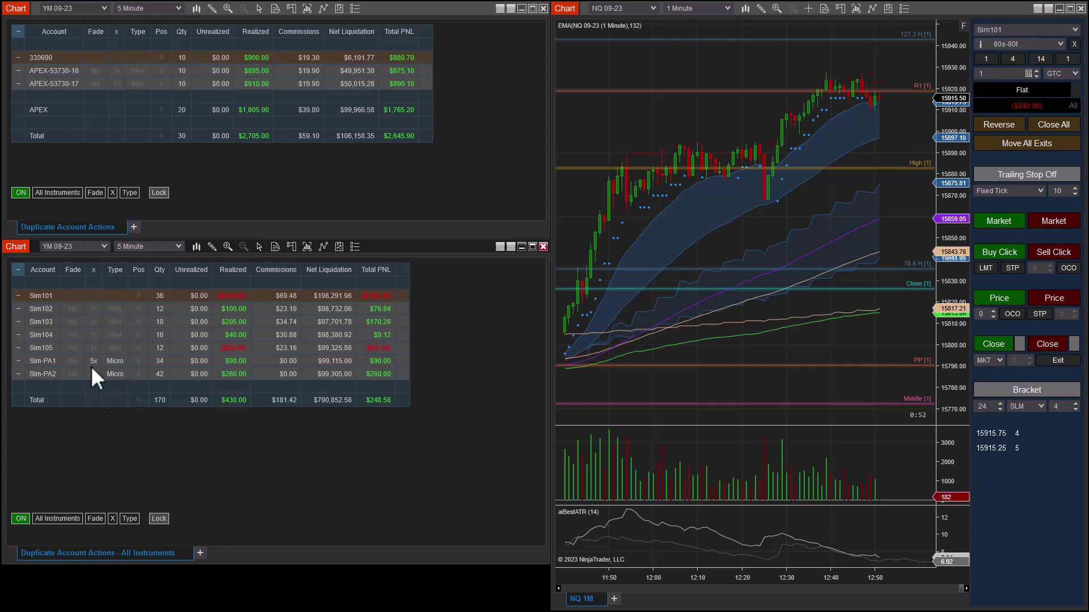
Return Sim-PA1 and Sim-PA2 to the Mini contract type with a 1x multiplier
left_click(117, 361)
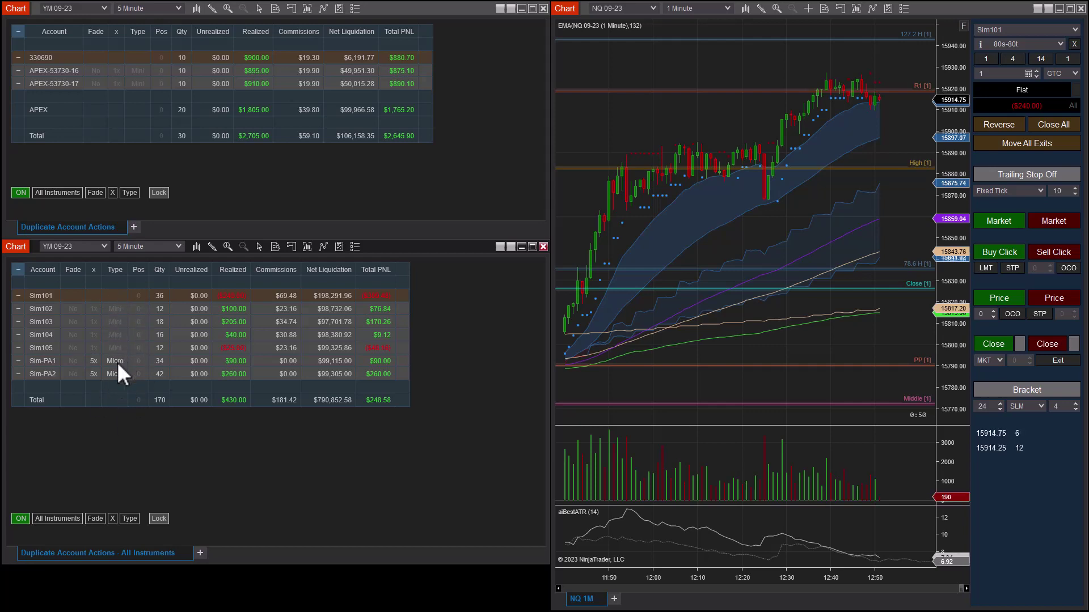
left_click(116, 374)
left_click(93, 362)
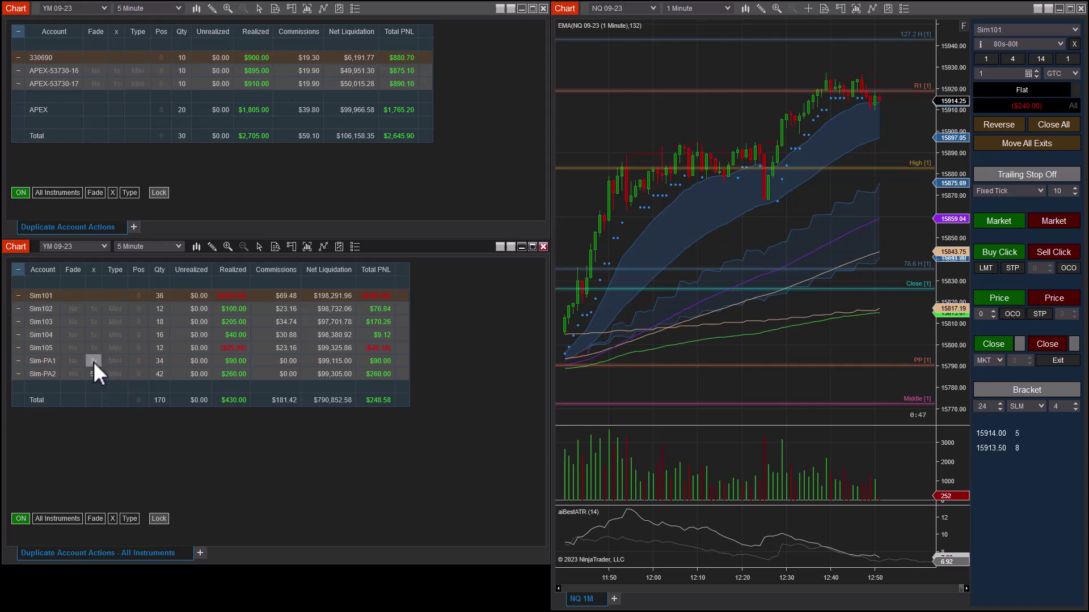
left_click(93, 374)
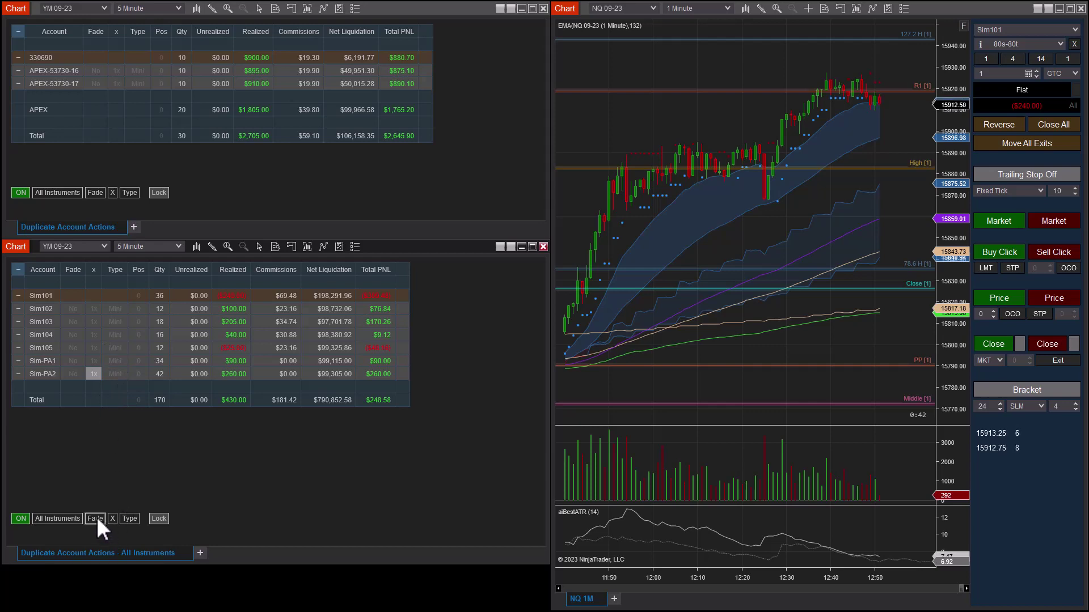
Hide the Fade, X and Type columns of the All Instruments account table and show them again
left_click(113, 518)
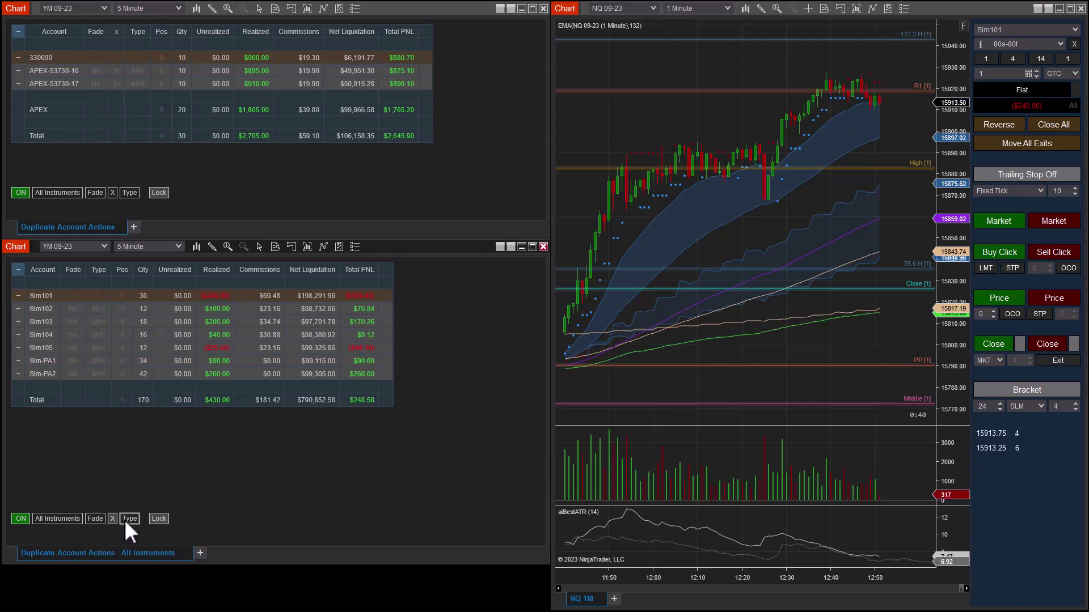
left_click(125, 519)
left_click(95, 519)
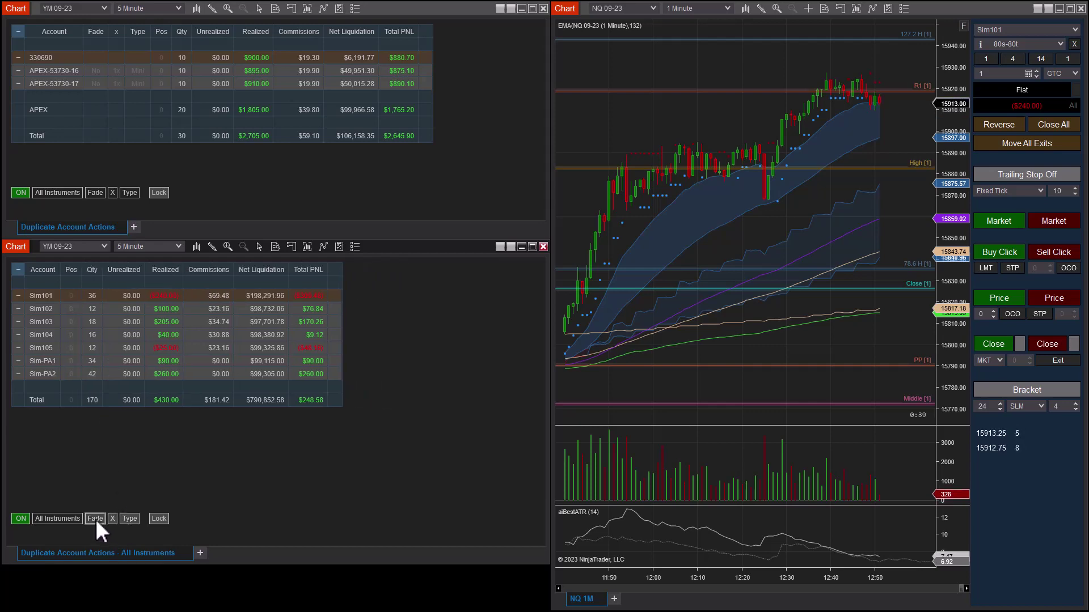
left_click(95, 519)
left_click(111, 519)
left_click(124, 518)
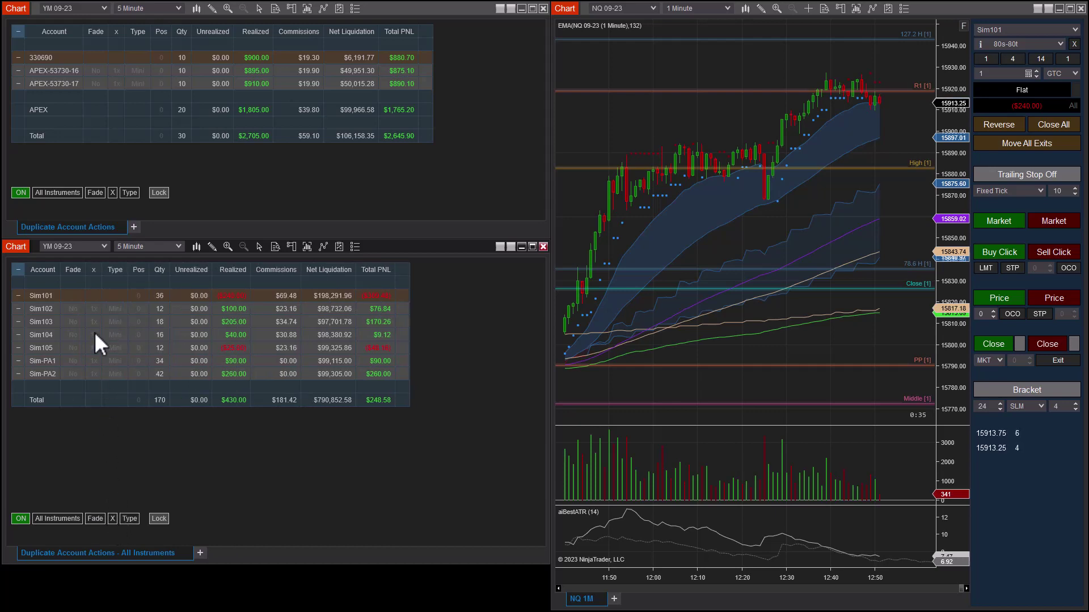
Set the multiplier to 4x for Sim104 and raise the multiplier of Sim105
scroll(94, 338, "up", 3)
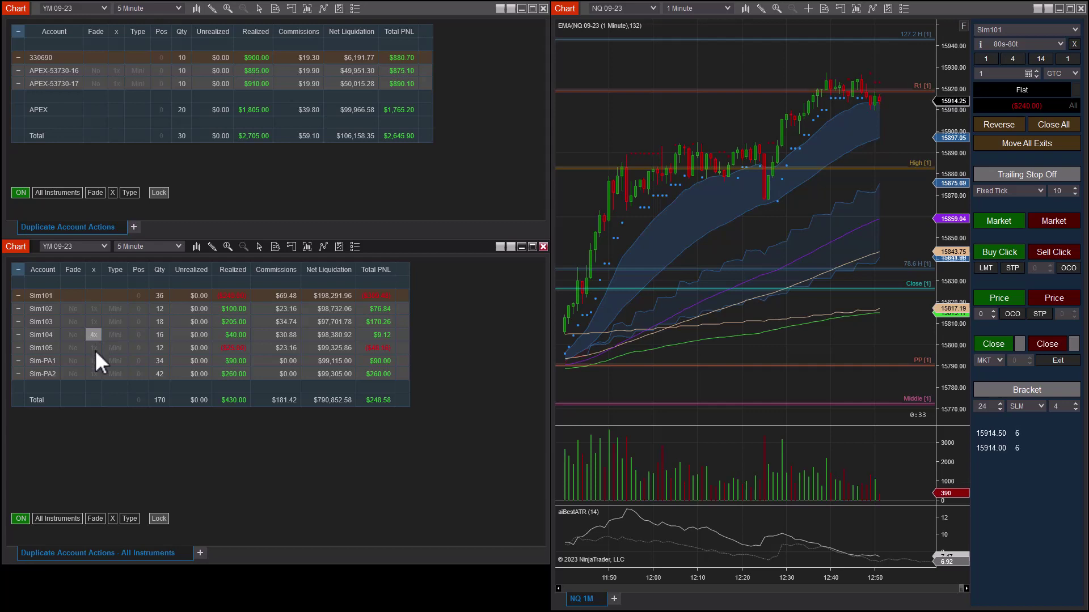
scroll(94, 348, "up", 5)
Hide the X multiplier column and buy 1 NQ 09-23 contract at market on Sim101
left_click(113, 518)
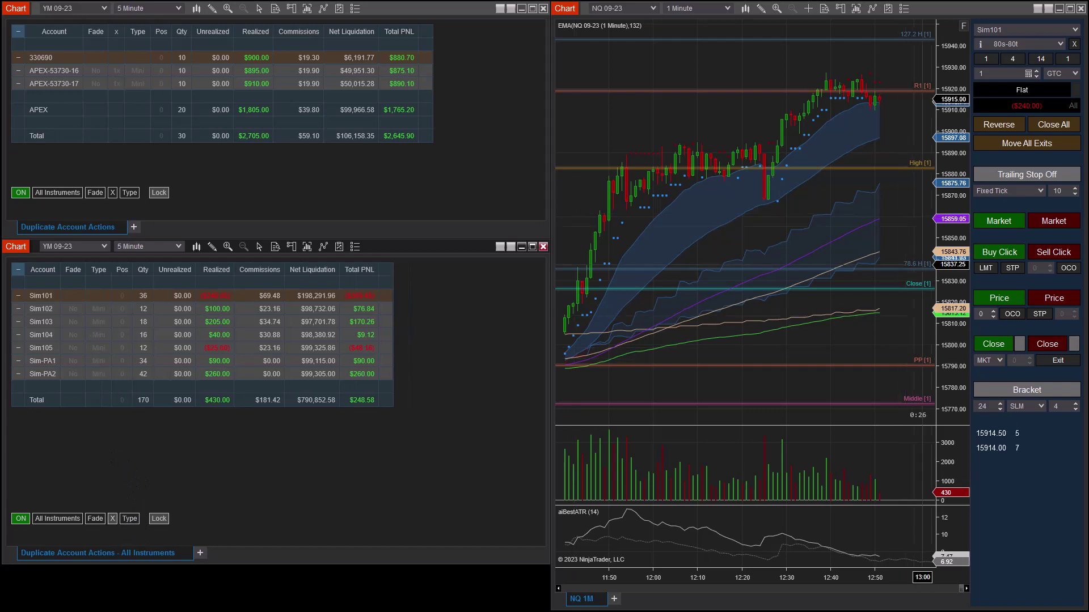
left_click(1006, 226)
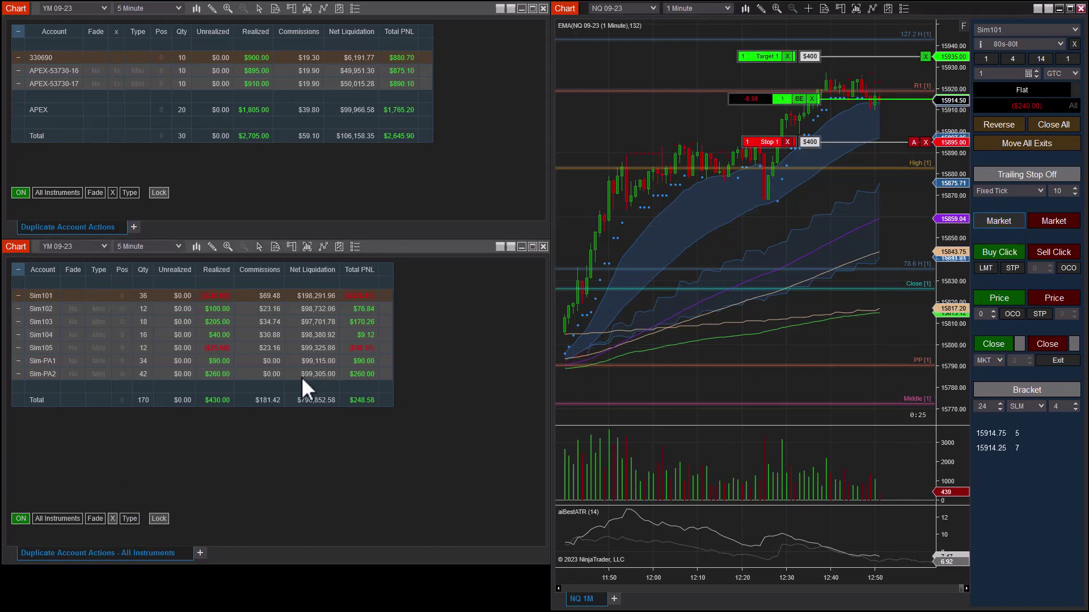
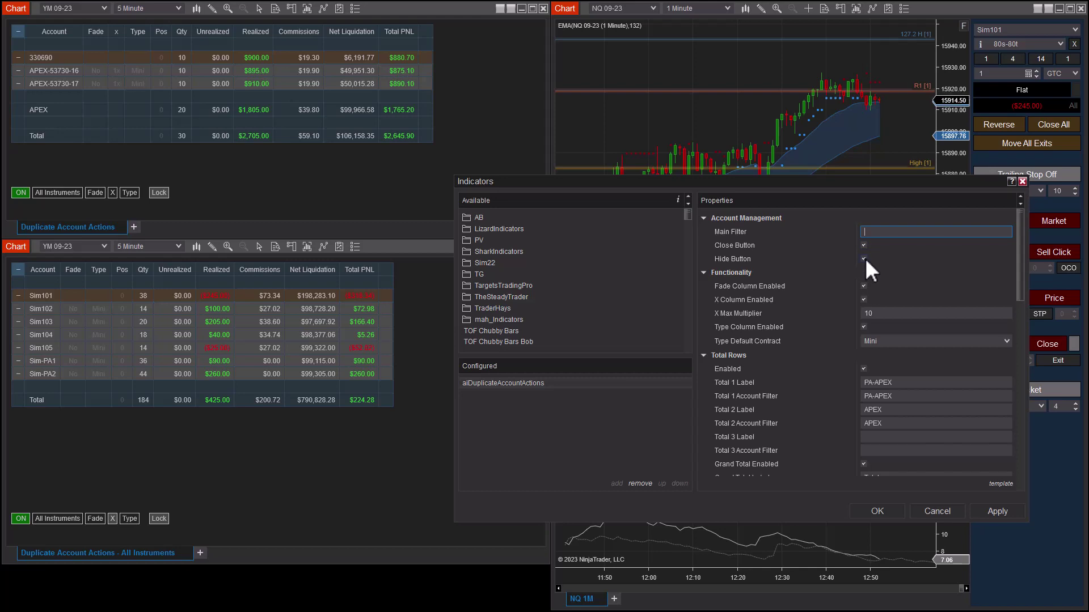
Disable the Hide Button option in the aiDuplicateAccountActions properties and enable it again
left_click(863, 259)
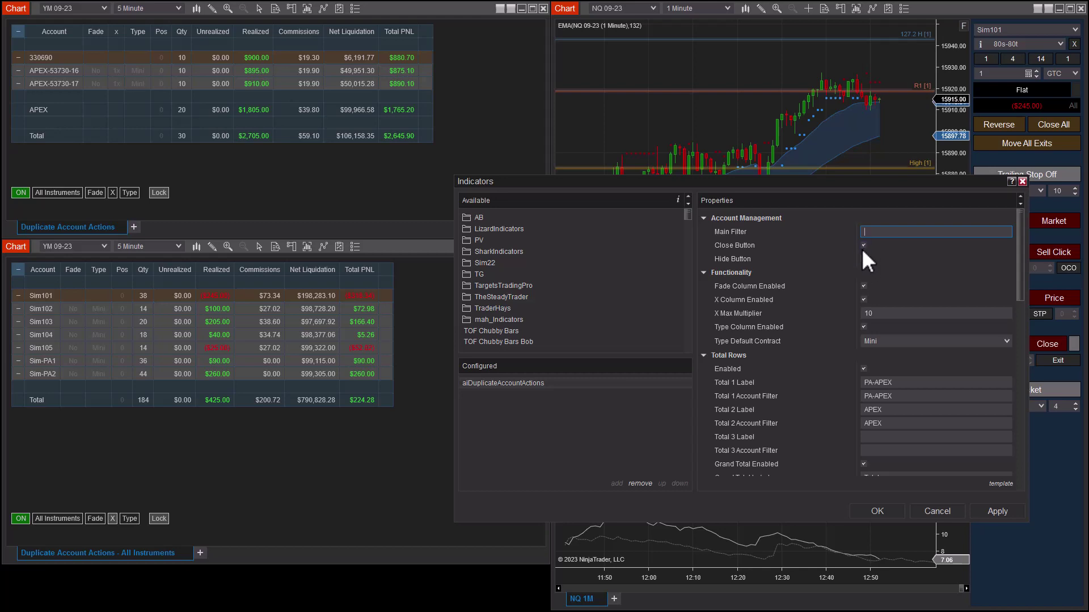
left_click(862, 257)
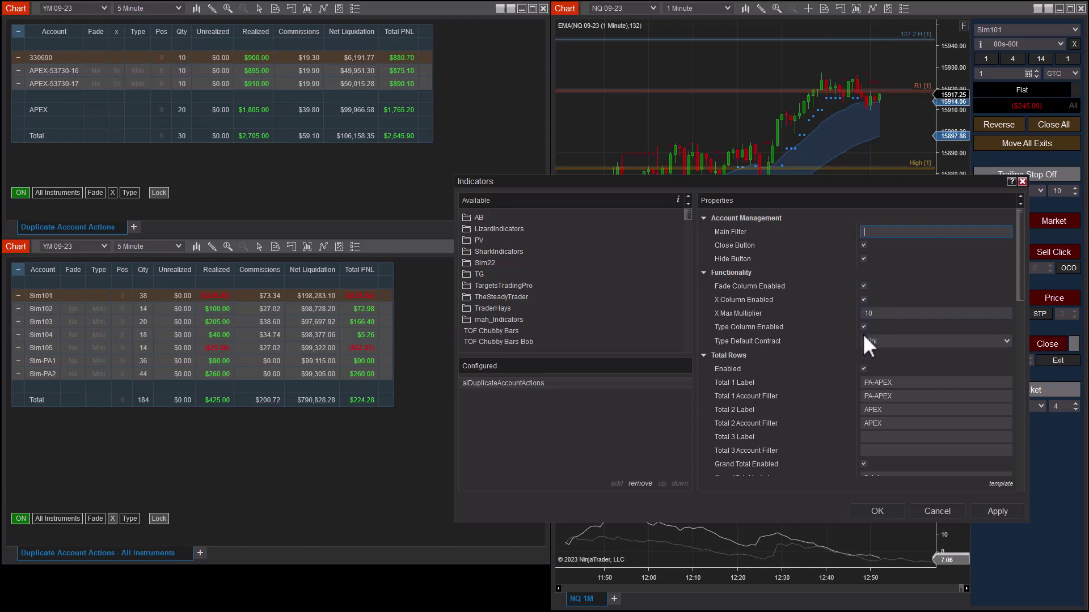
Disable the Fade Column and Type Column options in the aiDuplicateAccountActions properties and confirm the change
left_click(864, 285)
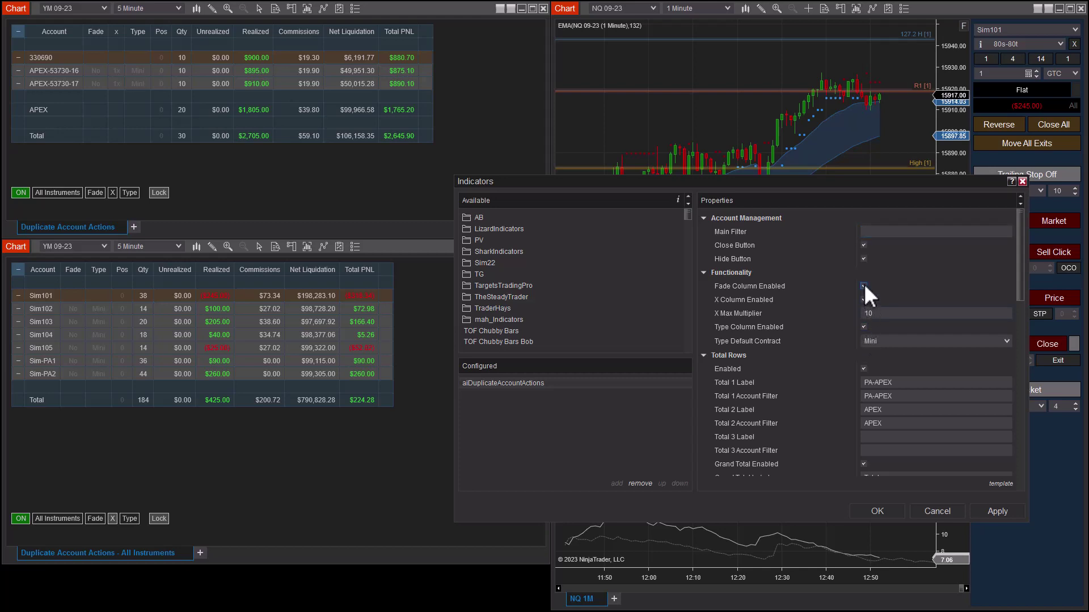
left_click(863, 327)
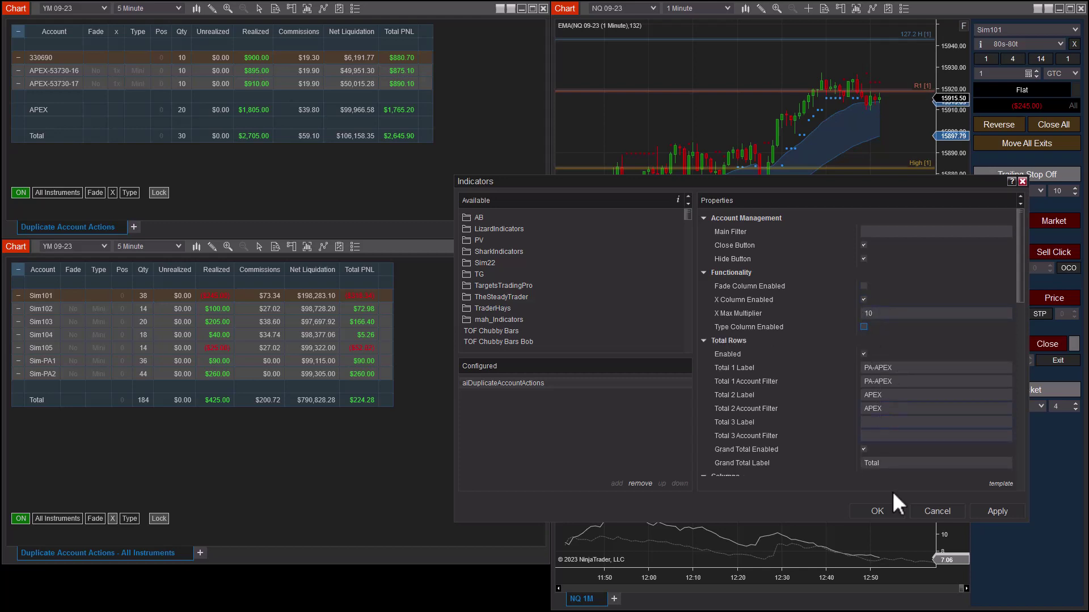
left_click(877, 512)
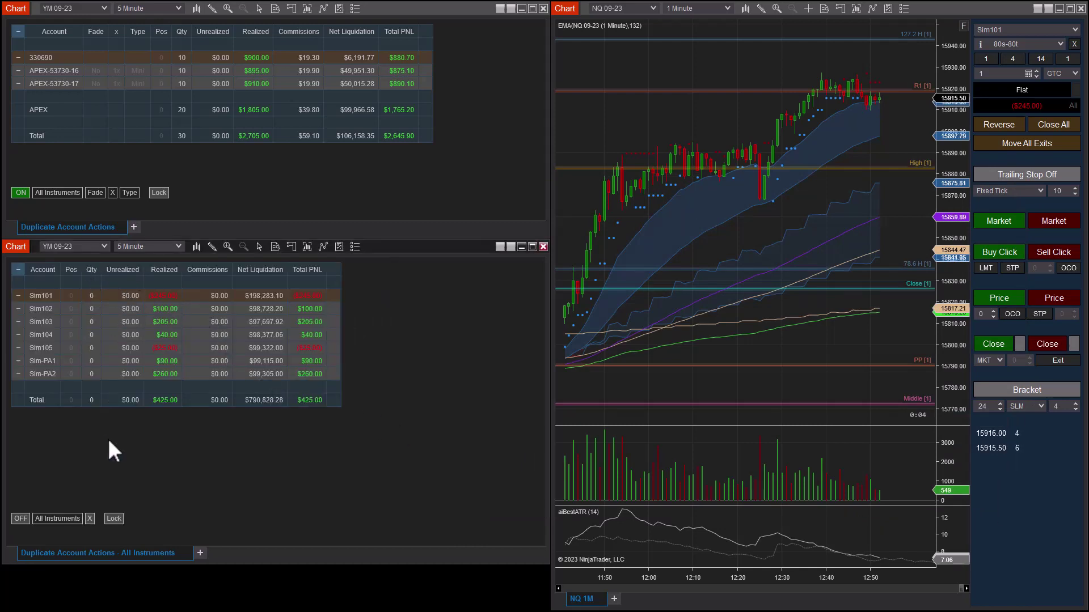
Show the X multiplier column in the All Instruments account table and reset the multipliers of Sim104 and Sim105 to 1x
left_click(90, 519)
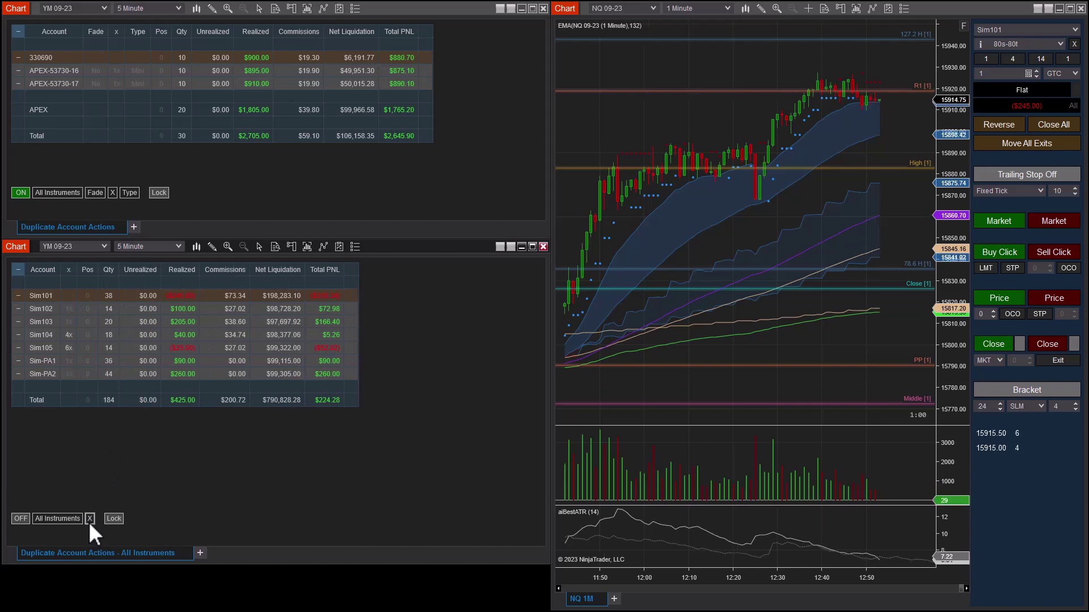
scroll(72, 338, "up", 3)
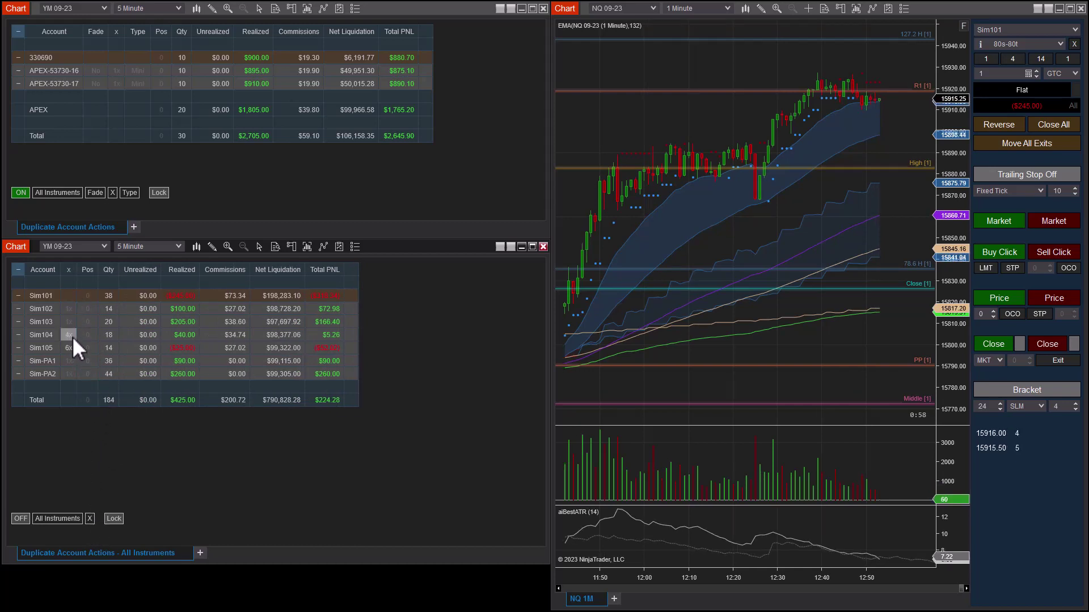
scroll(71, 339, "down", 6)
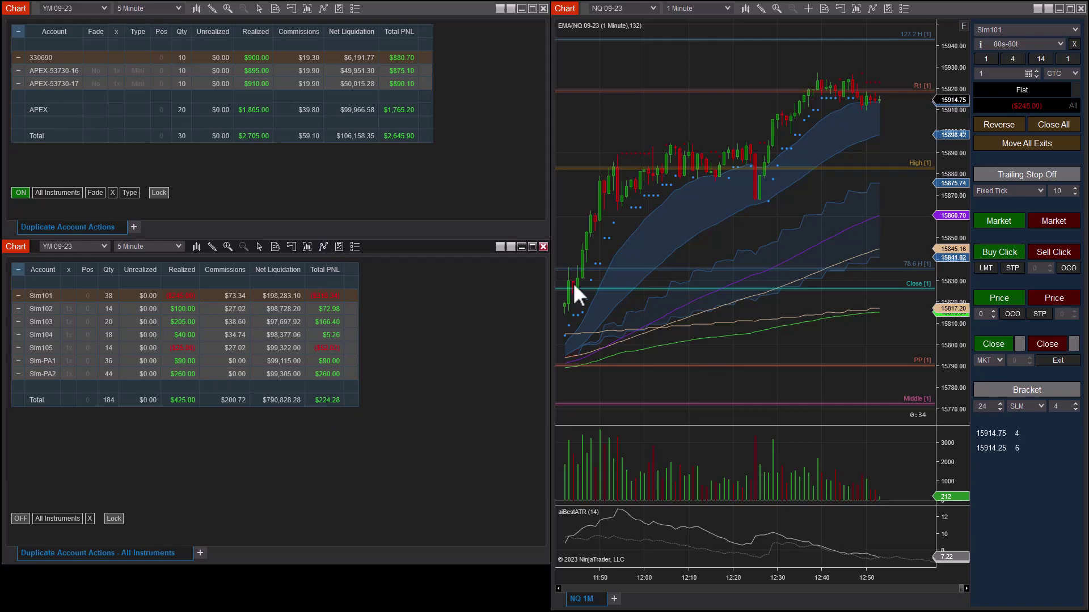
In the aiDuplicateAccountActions properties, set Total 1 Label to "Sim Eval" and Total 1 Account Filter to "Sim"
key("ctrl+i")
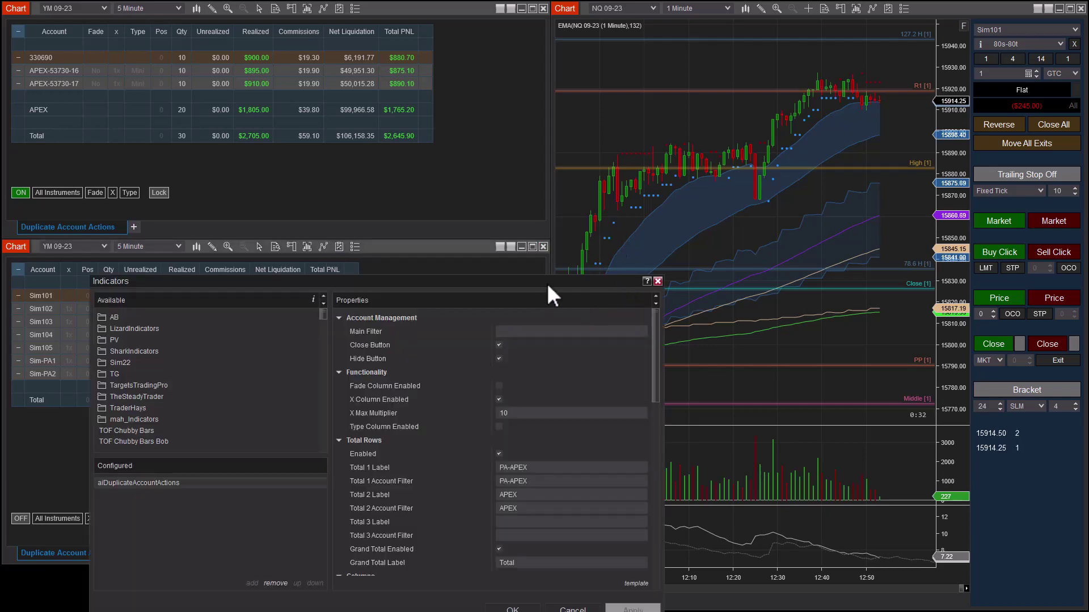
left_click_drag(546, 284, 826, 170)
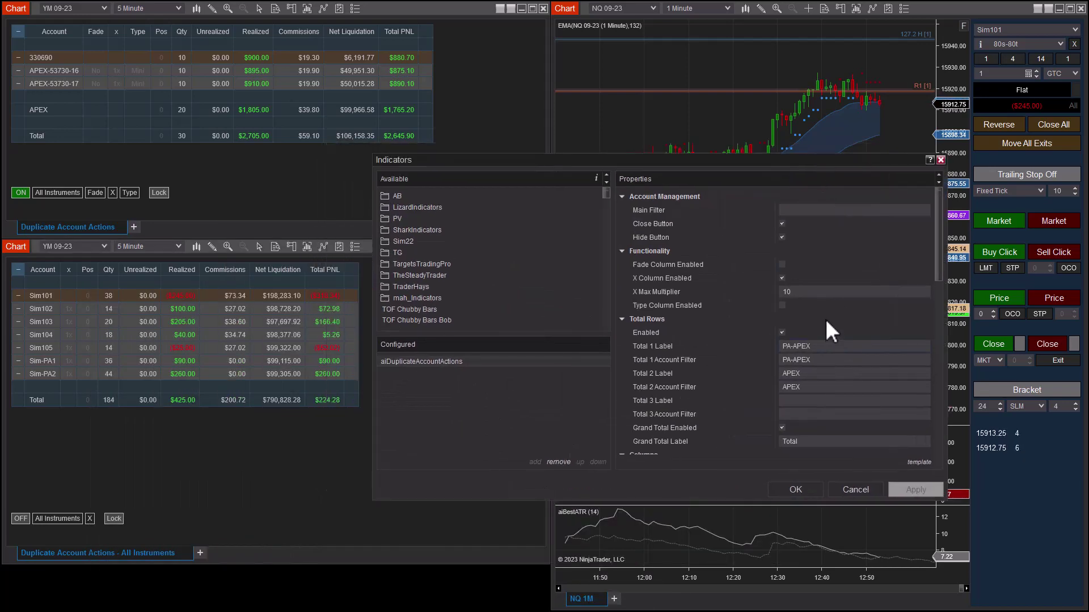
scroll(825, 319, "down", 2)
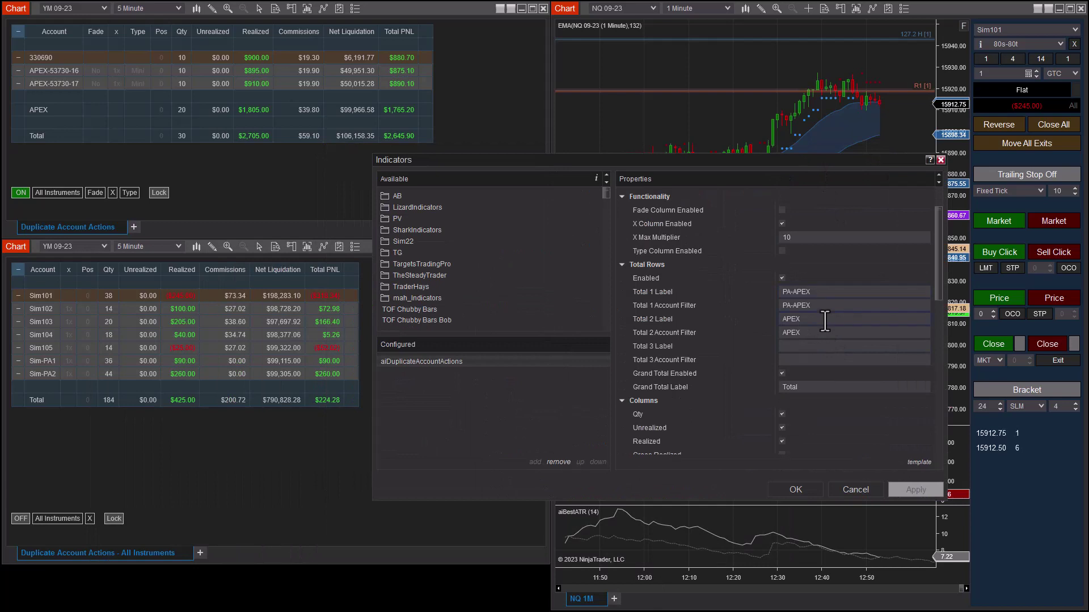
left_click(791, 293)
left_click_drag(823, 294, 753, 290)
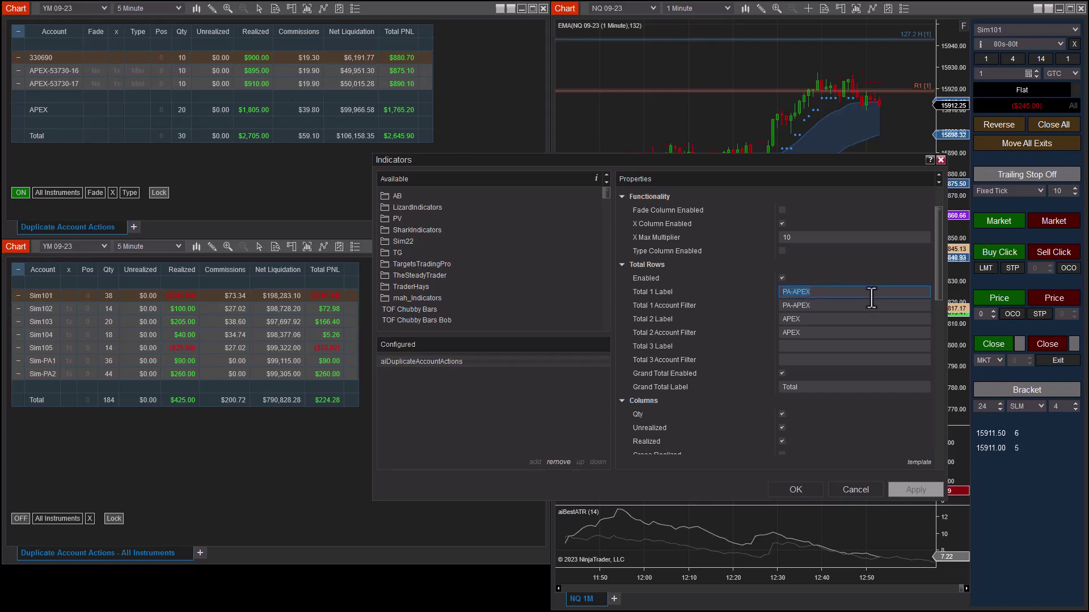
type("Sim")
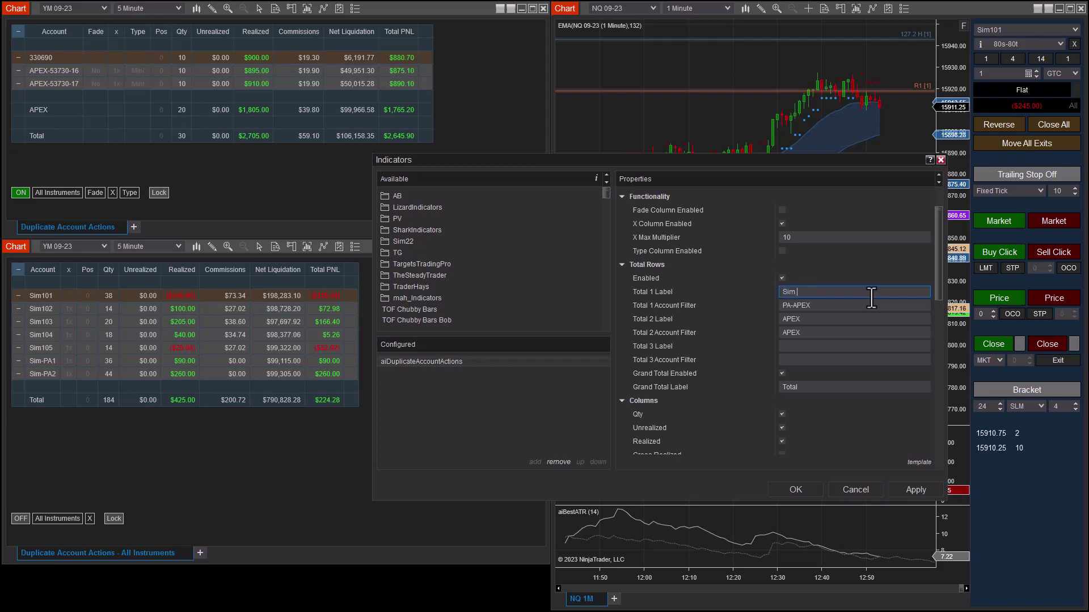
type(" Eval")
left_click(815, 307)
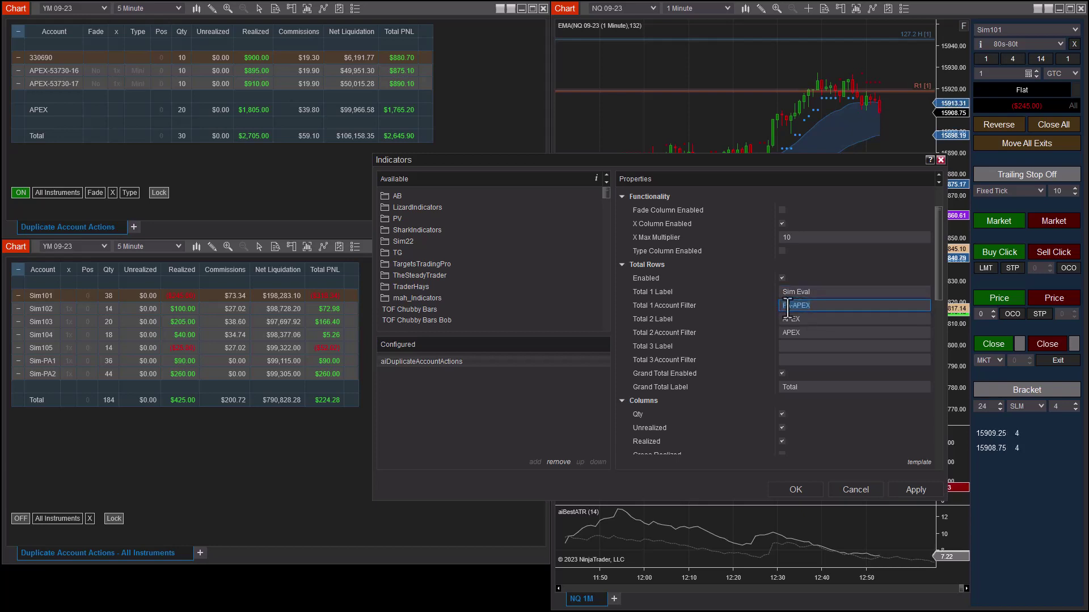
type("Sim")
Change Total 1 Label to "Sim PA All" and Total 1 Account Filter to "Sim-PA"
double_click(804, 292)
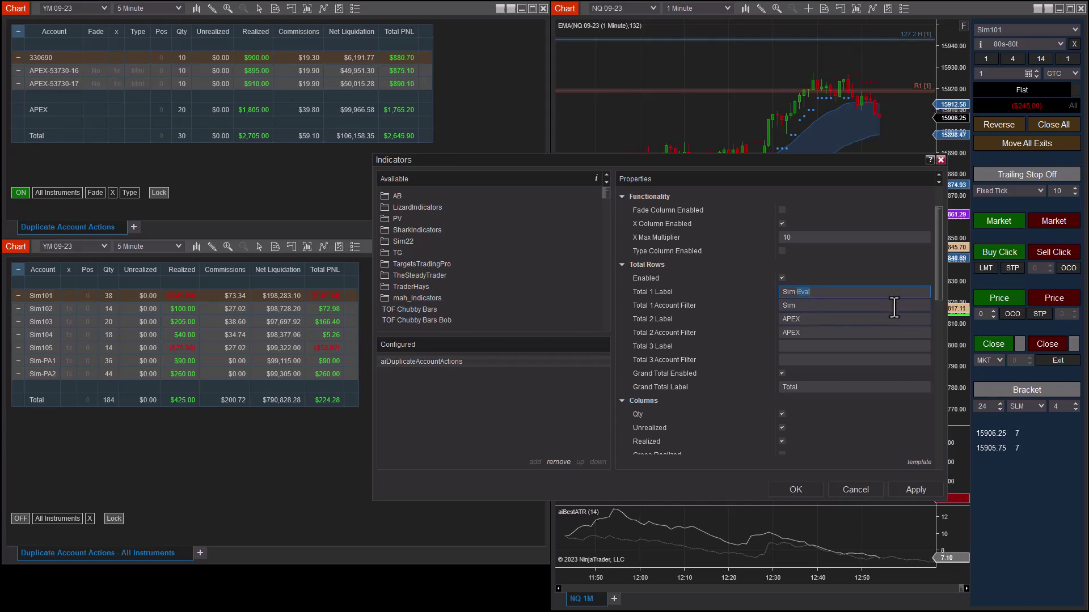
type("PA")
left_click(825, 308)
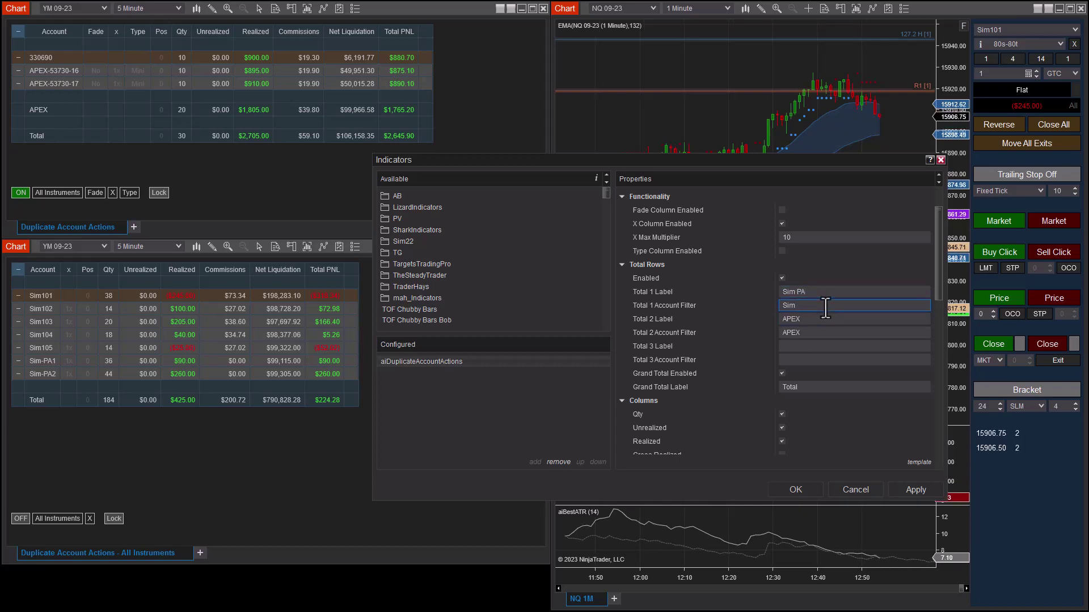
type("-PA")
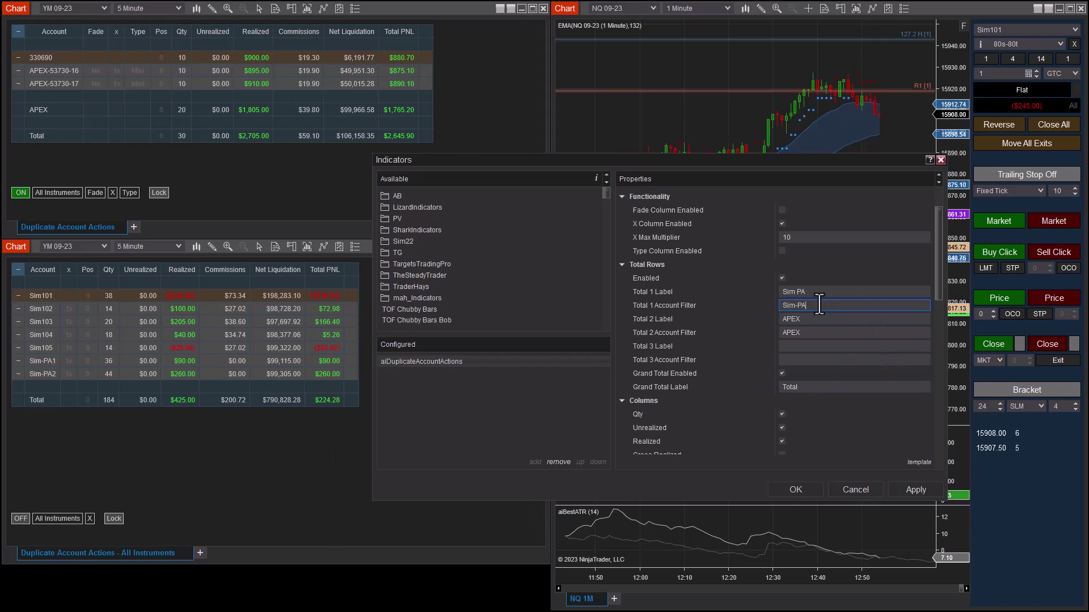
left_click_drag(817, 306, 774, 302)
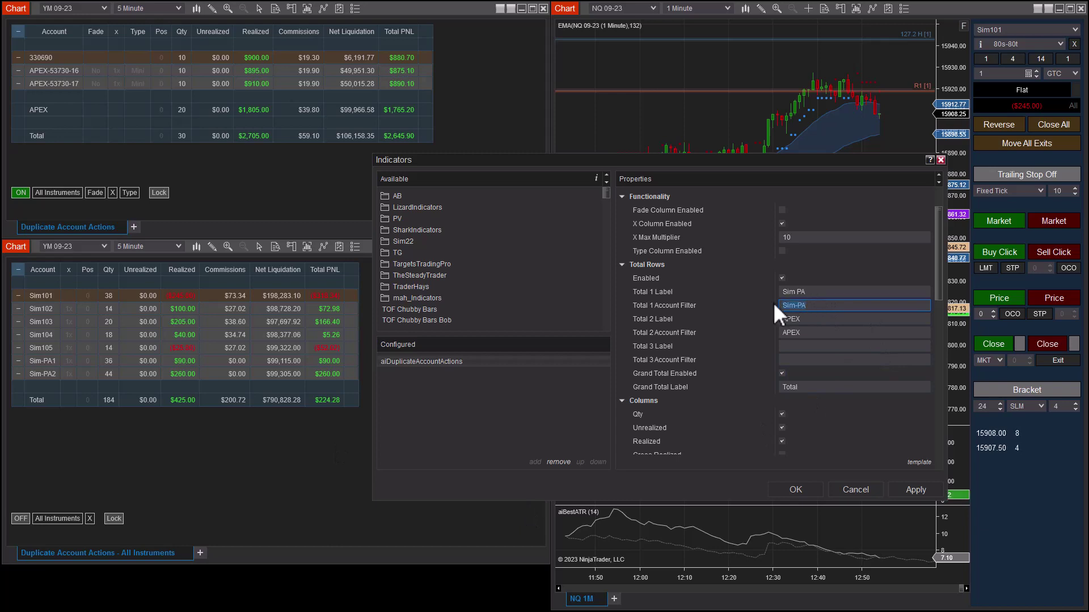
left_click(809, 292)
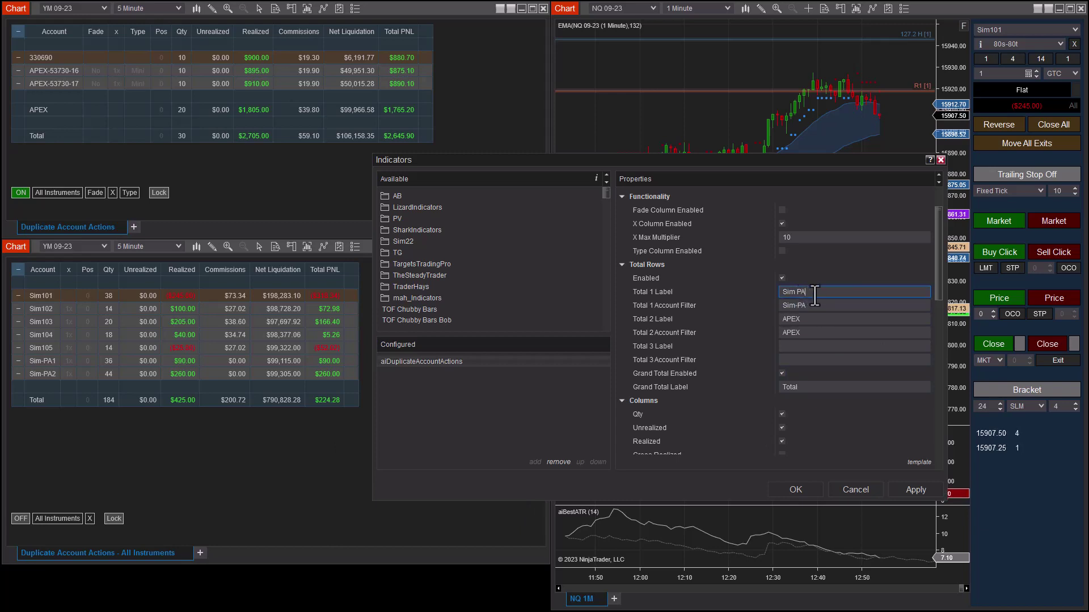
type("All")
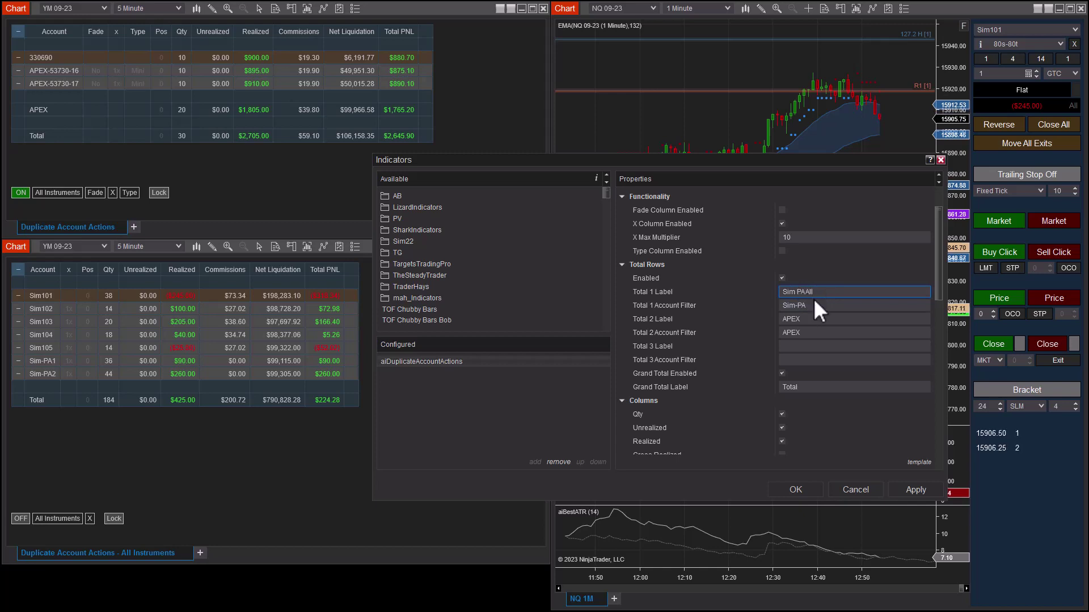
left_click(804, 292)
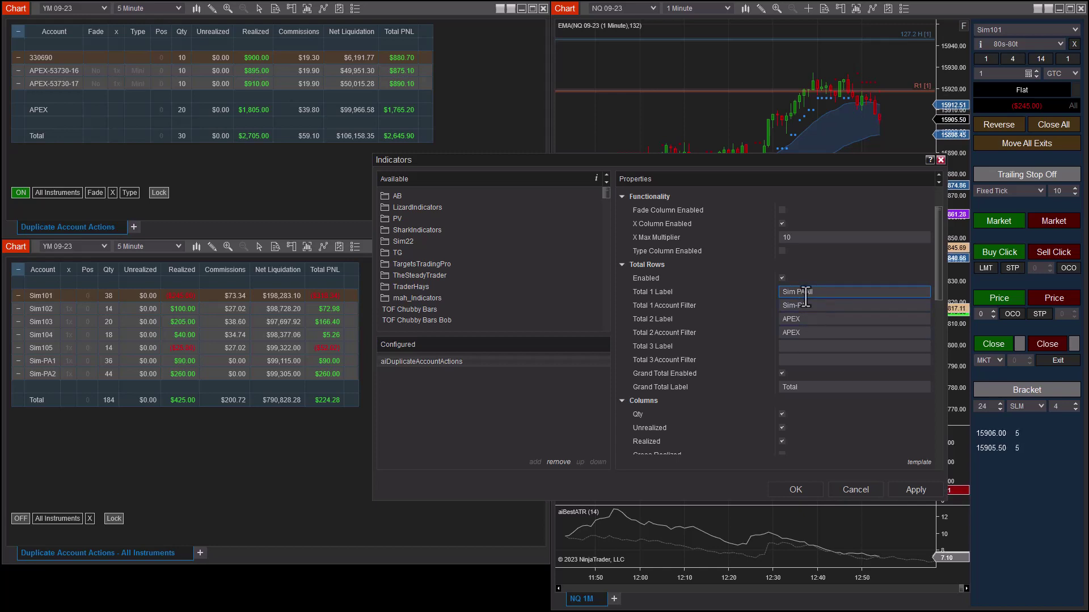
Set Total 2 Label to "Sim Eval All" and Total 2 Account Filter to "Sim"
double_click(811, 319)
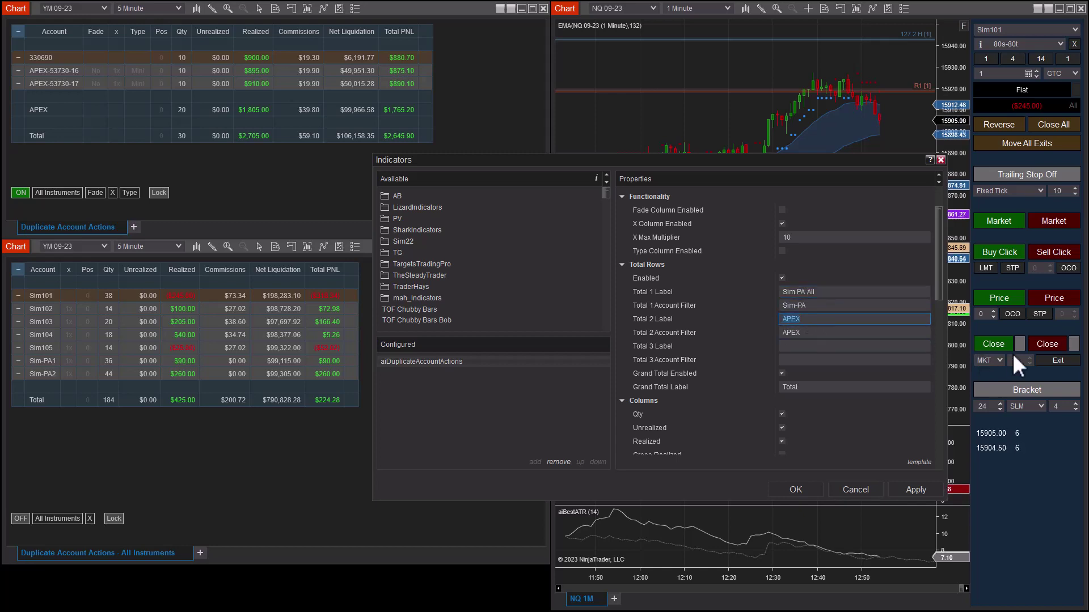
type("Sim Eval All")
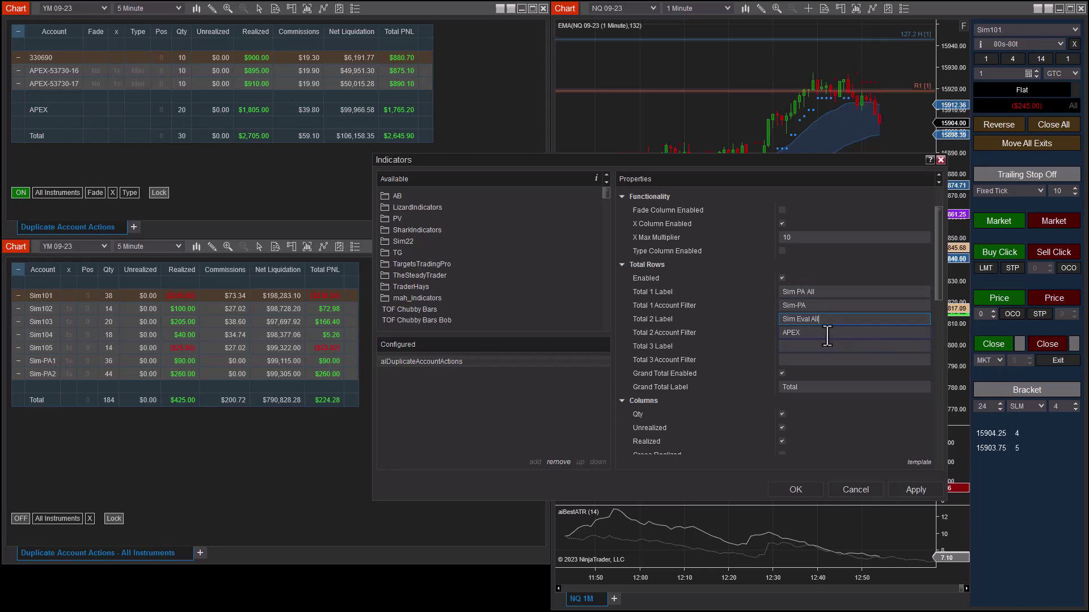
key("Tab")
type("Sim")
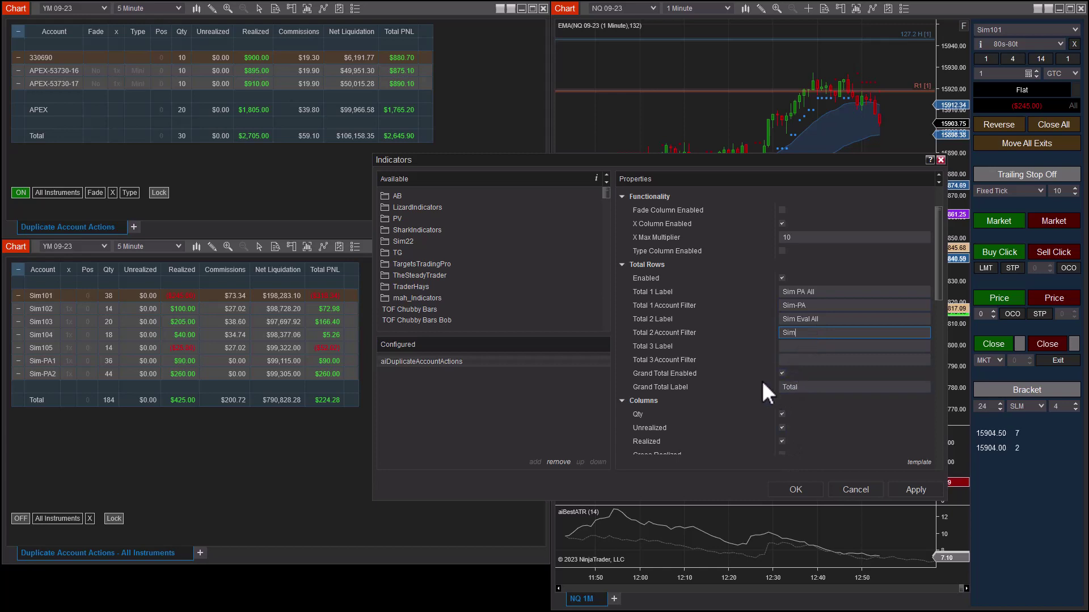
Review the Columns, Table Display and Control Buttons properties, and confirm the indicator changes
scroll(816, 419, "down", 1)
scroll(817, 419, "down", 3)
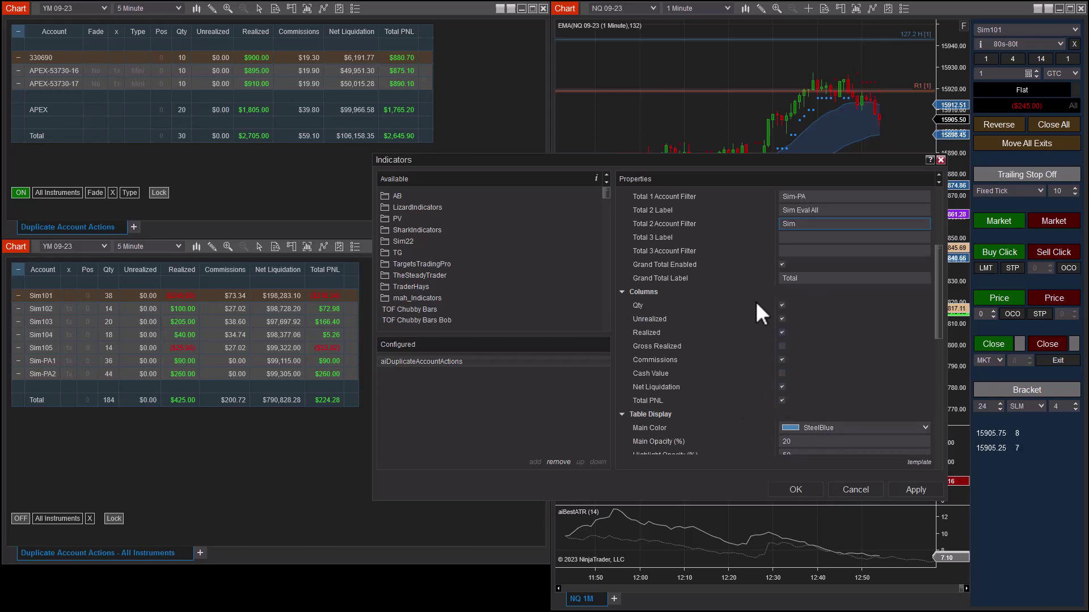
left_click(782, 387)
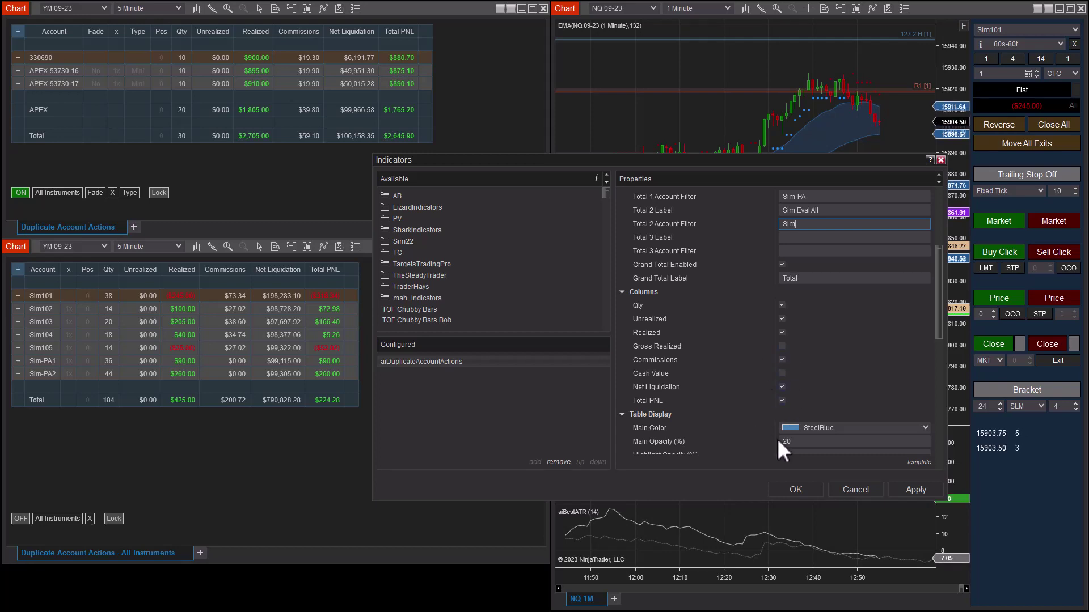
scroll(798, 392, "down", 3)
scroll(798, 392, "down", 3)
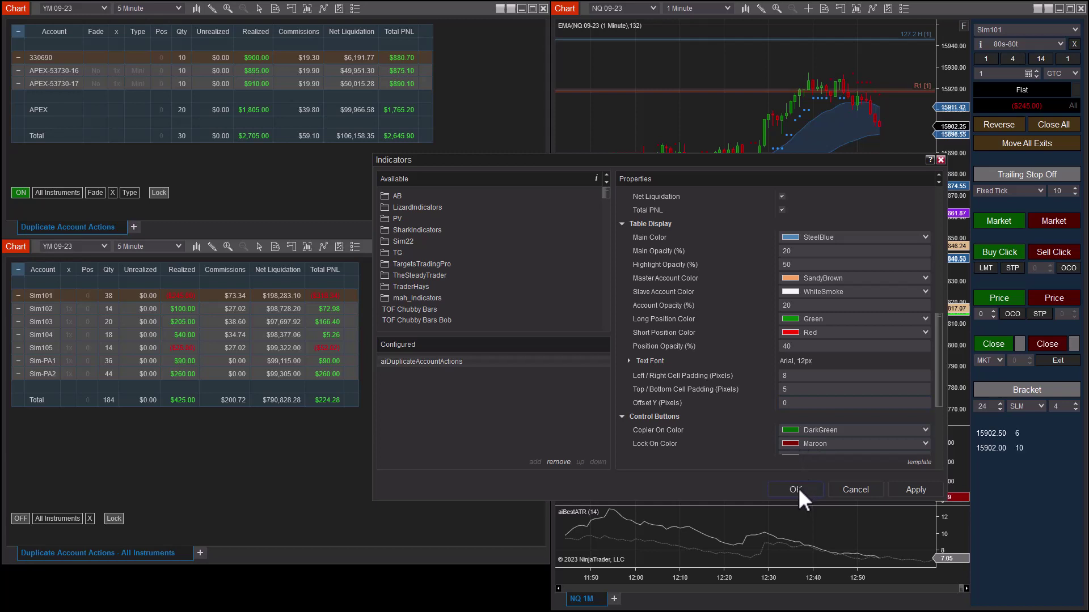
scroll(796, 425, "down", 1)
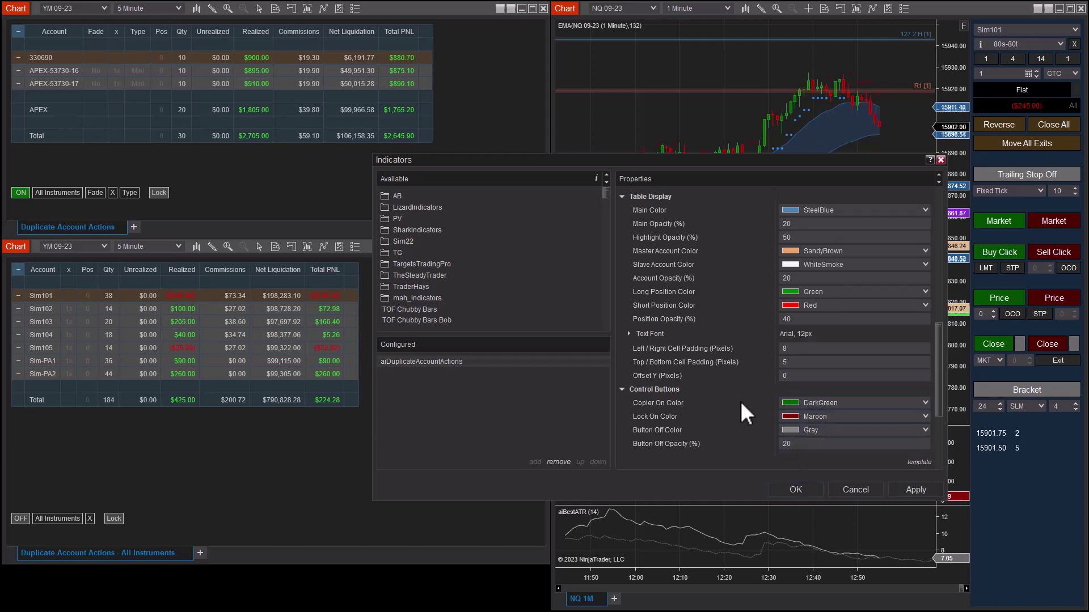
left_click(796, 490)
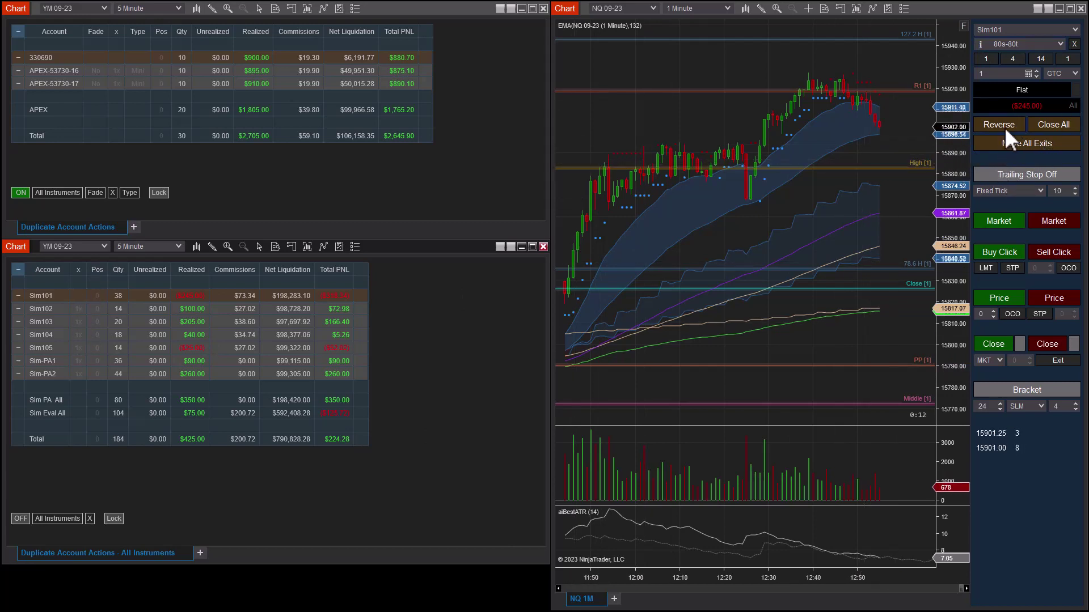
With the copier off, buy 1 NQ 09-23 contract at market on Sim101 and close the position, twice in a row
left_click(1004, 220)
left_click(1005, 222)
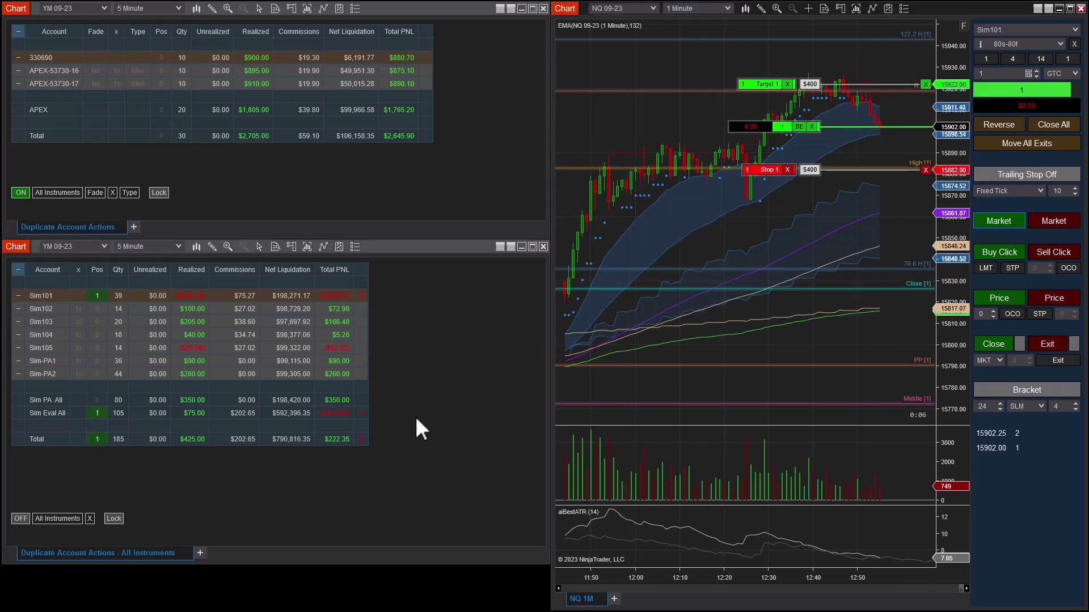
left_click(1057, 125)
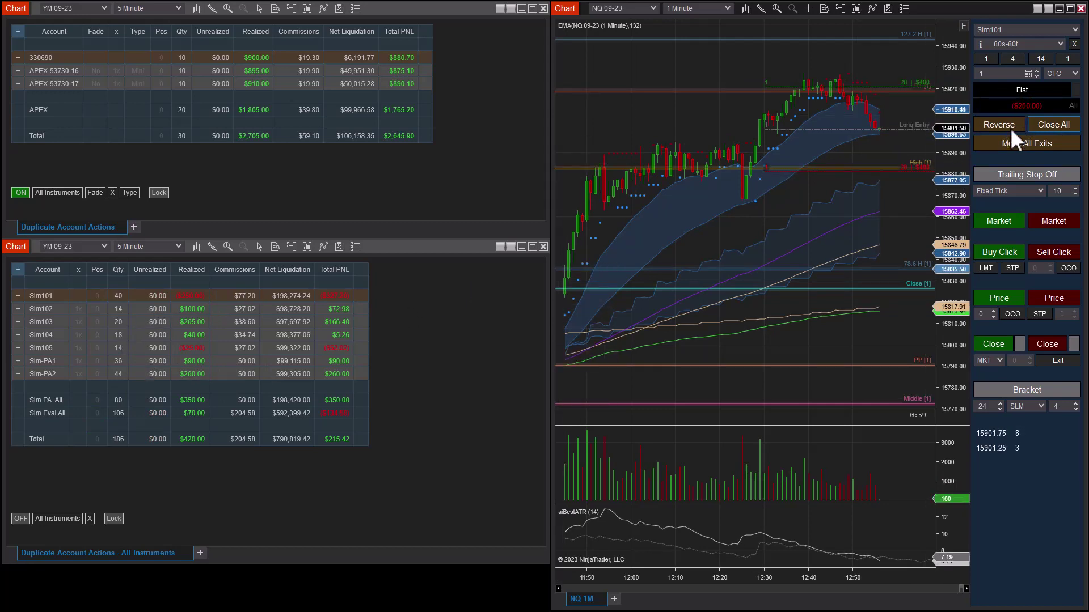
left_click(1005, 222)
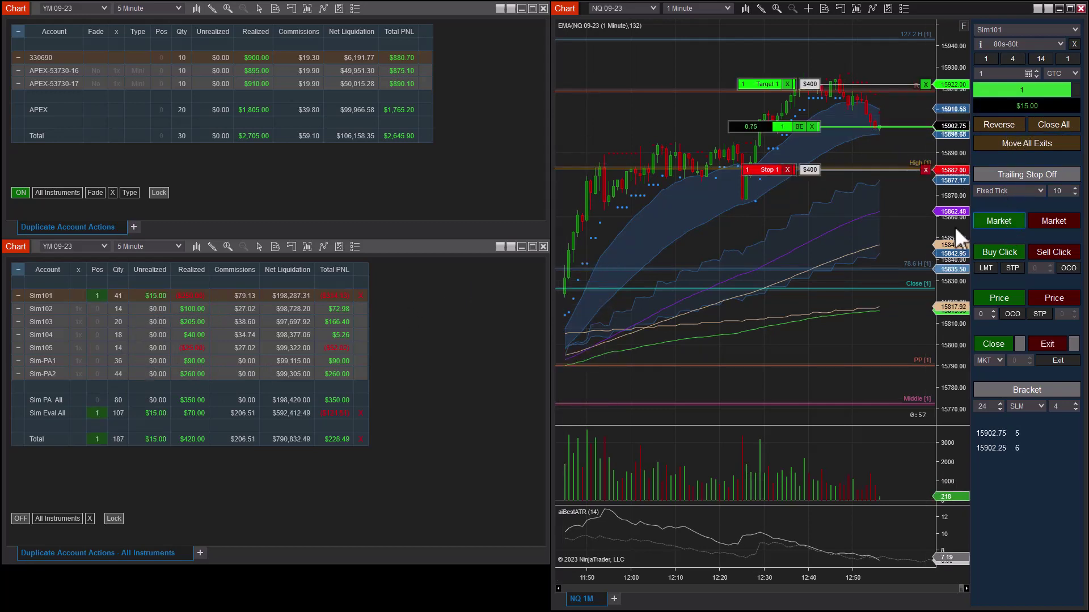
left_click(19, 518)
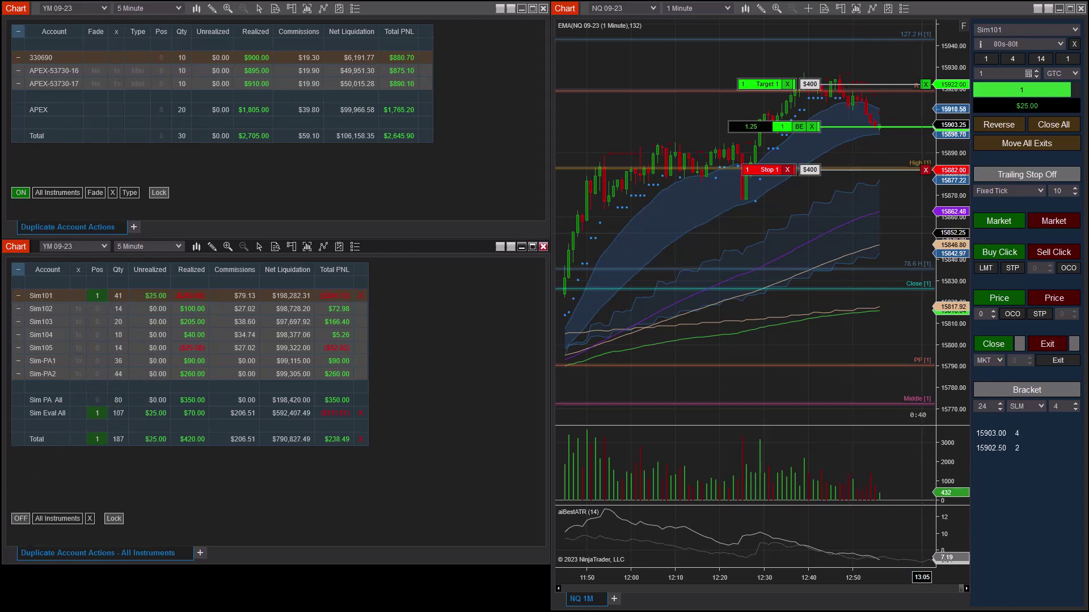
left_click(1056, 127)
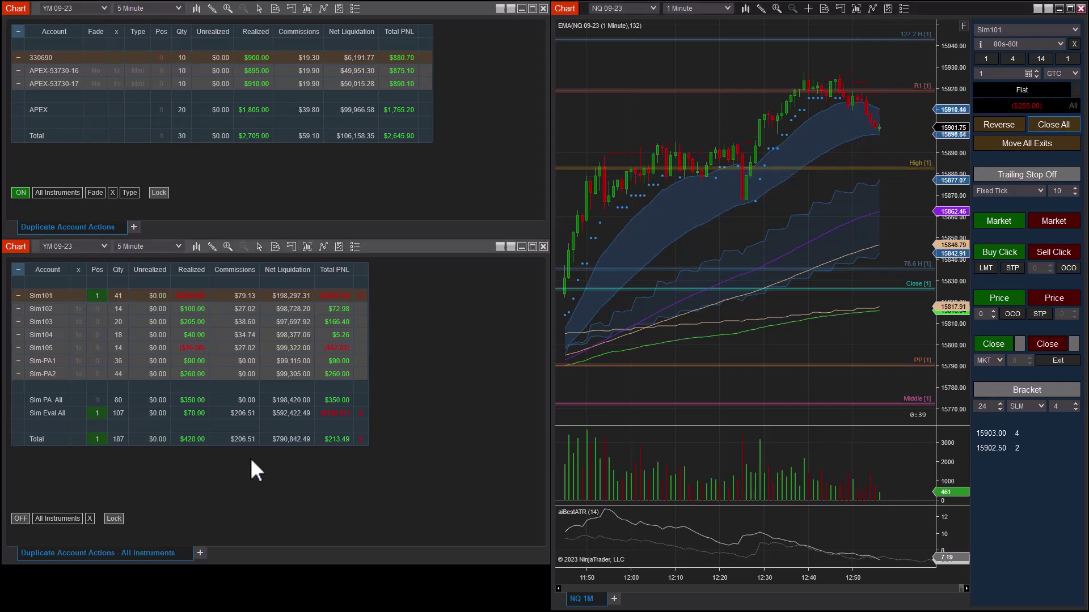
Turn the copier on for the All Instruments account table and buy 1 NQ 09-23 contract at market on Sim101
left_click(20, 519)
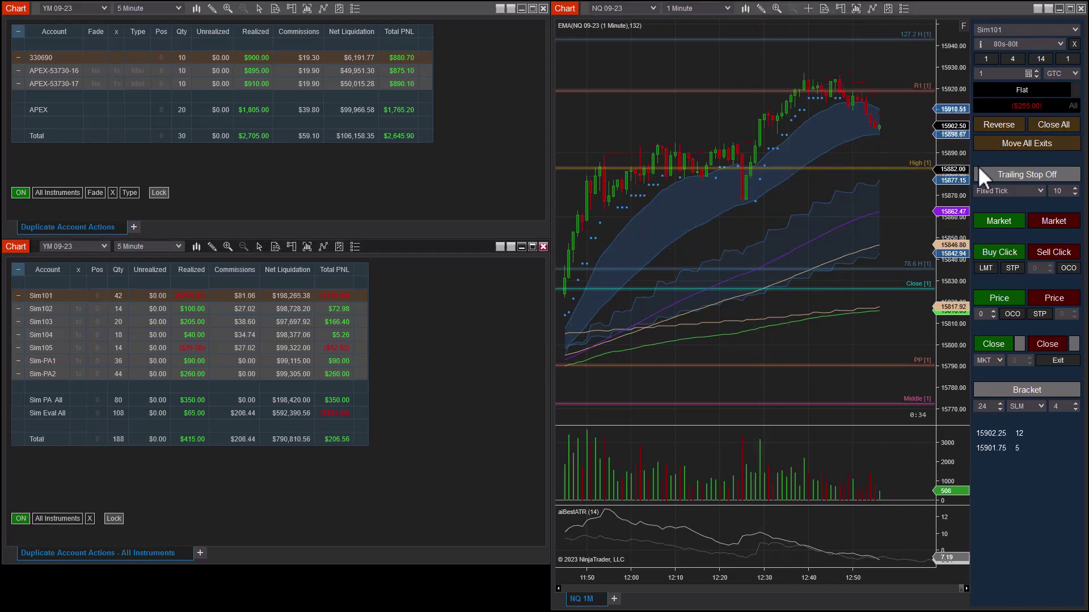
left_click(1000, 218)
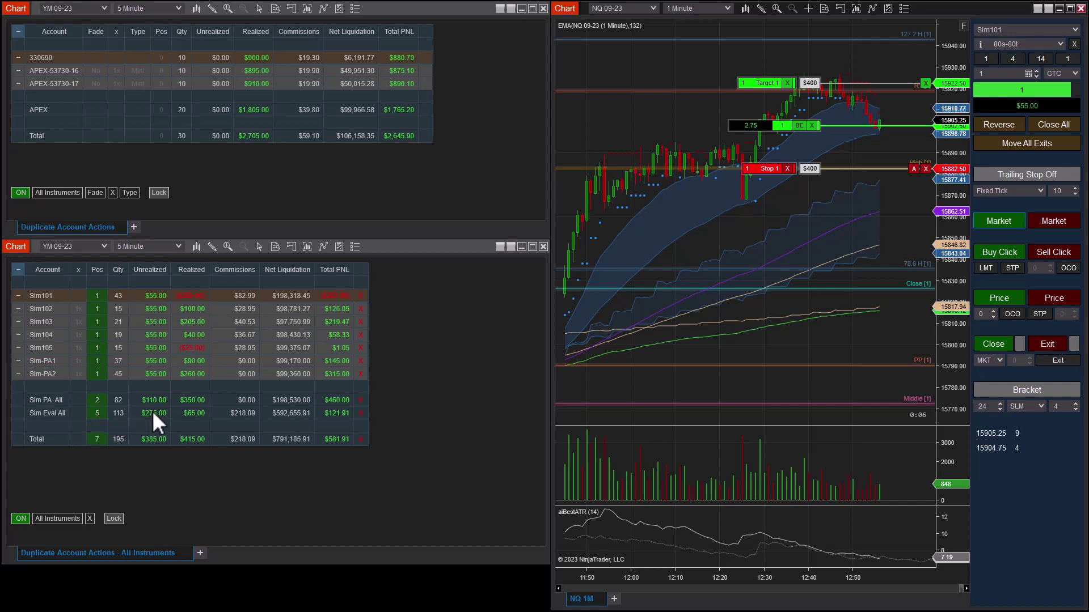
Duplicate the Duplicate Account Actions - All Instruments tab into a new tab of the same chart window
left_click(64, 519)
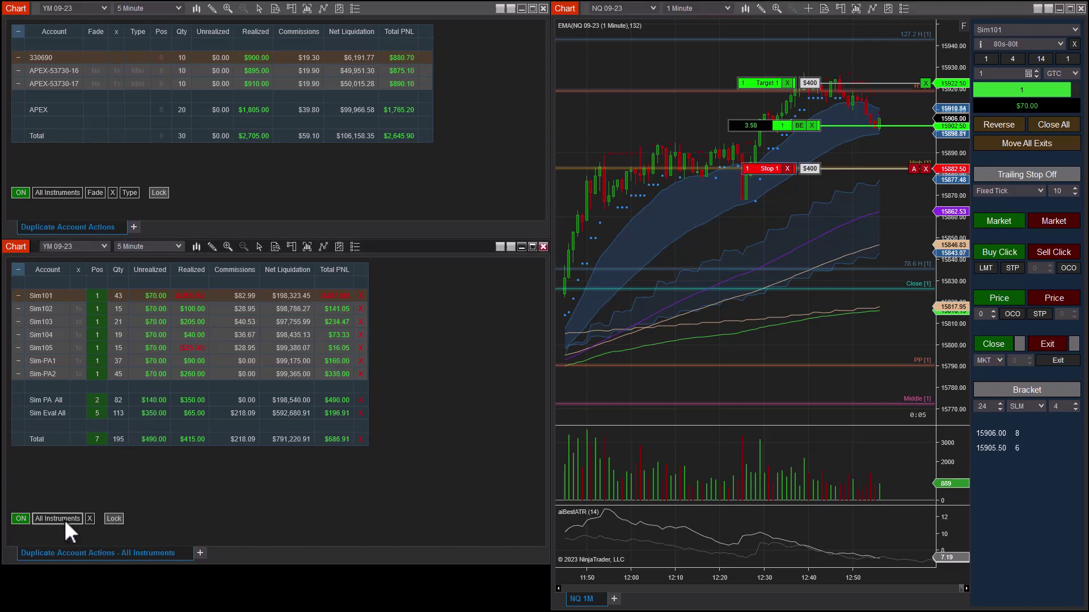
right_click(89, 555)
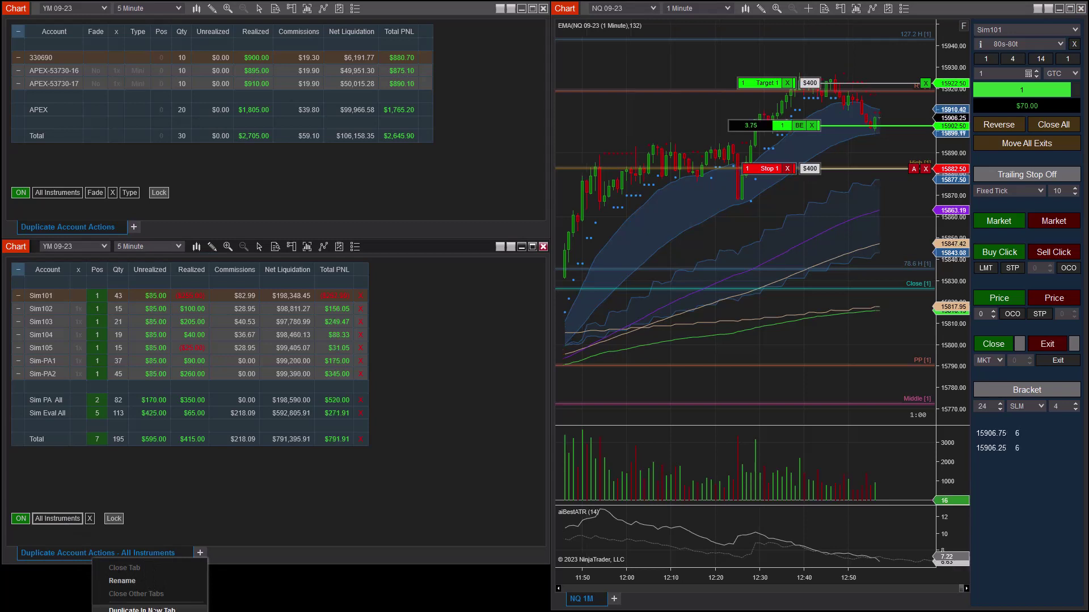
left_click(136, 610)
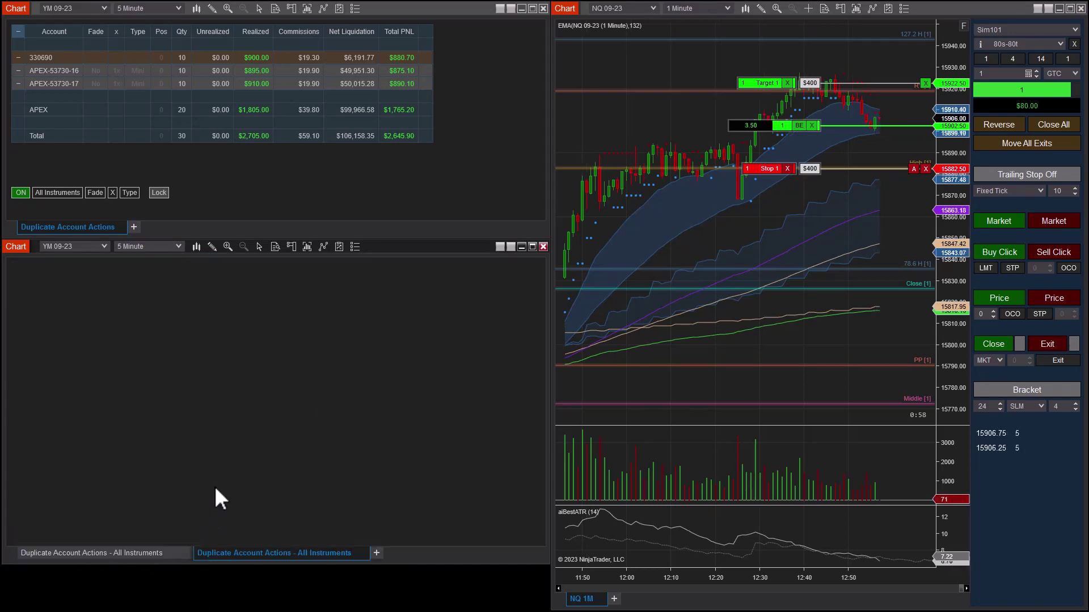
Switch between the original and duplicated All Instruments tabs to compare their copier on/off states and account tables
left_click(40, 551)
left_click(253, 553)
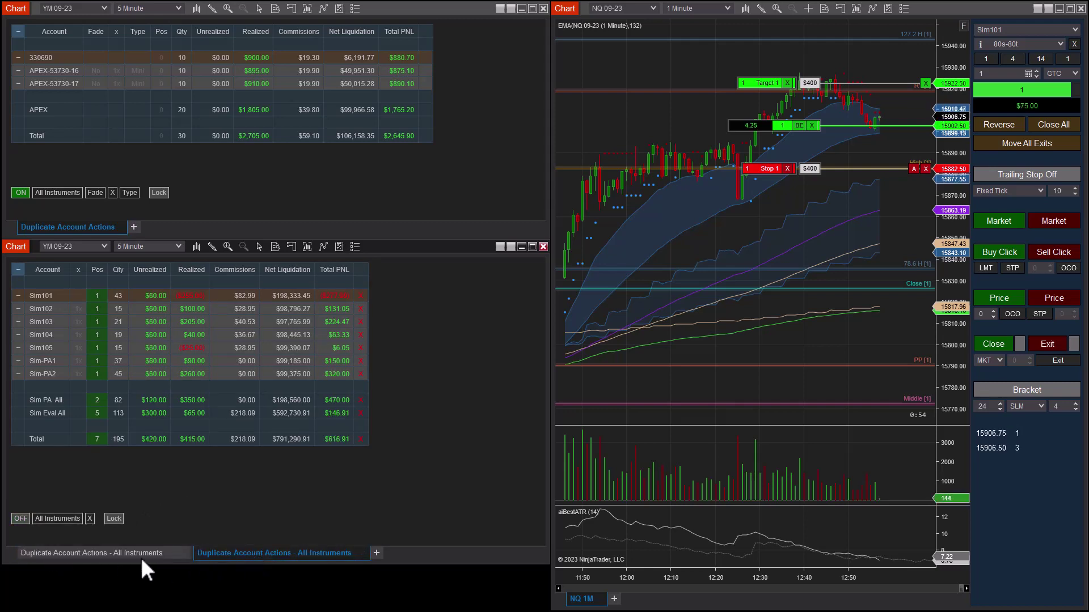
left_click(114, 556)
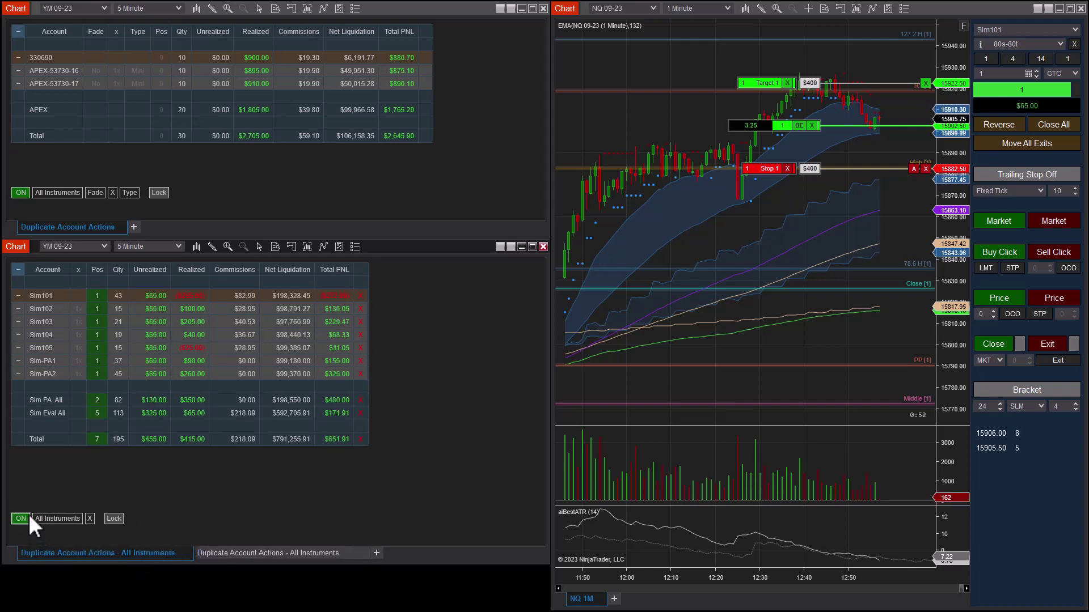
left_click(236, 556)
left_click(113, 552)
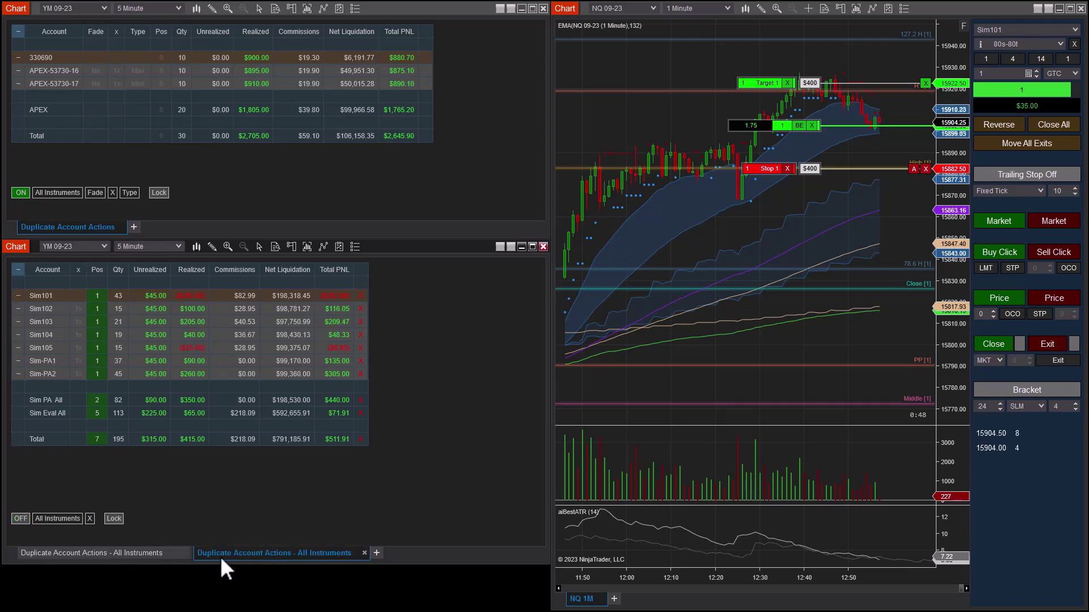
left_click(264, 556)
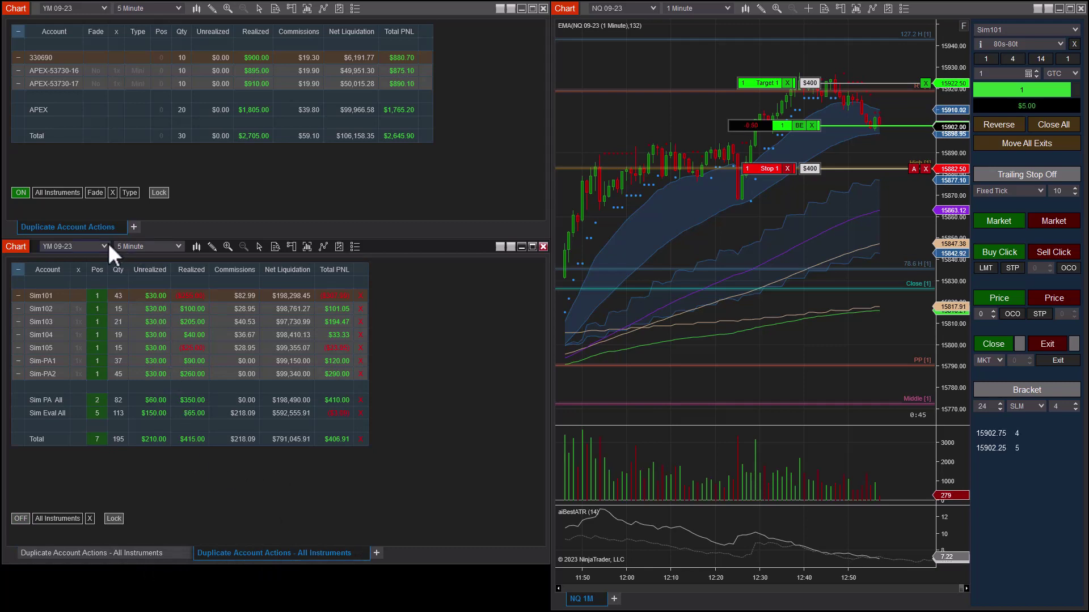
Set the duplicated tab's account table to the YM 09-23 instrument instead of All Instruments
left_click(71, 519)
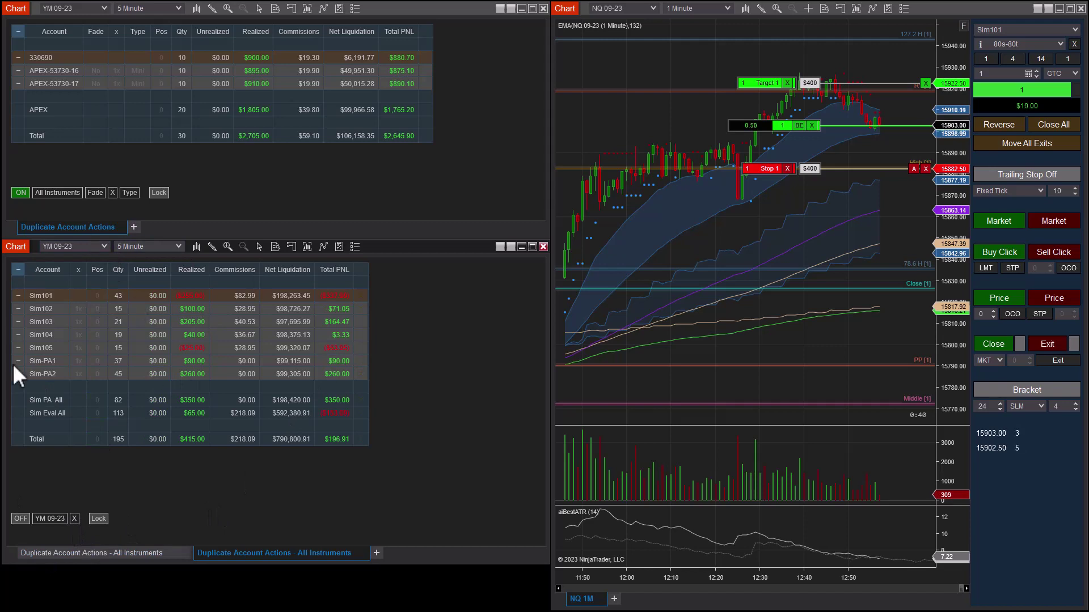
left_click(53, 521)
left_click(60, 520)
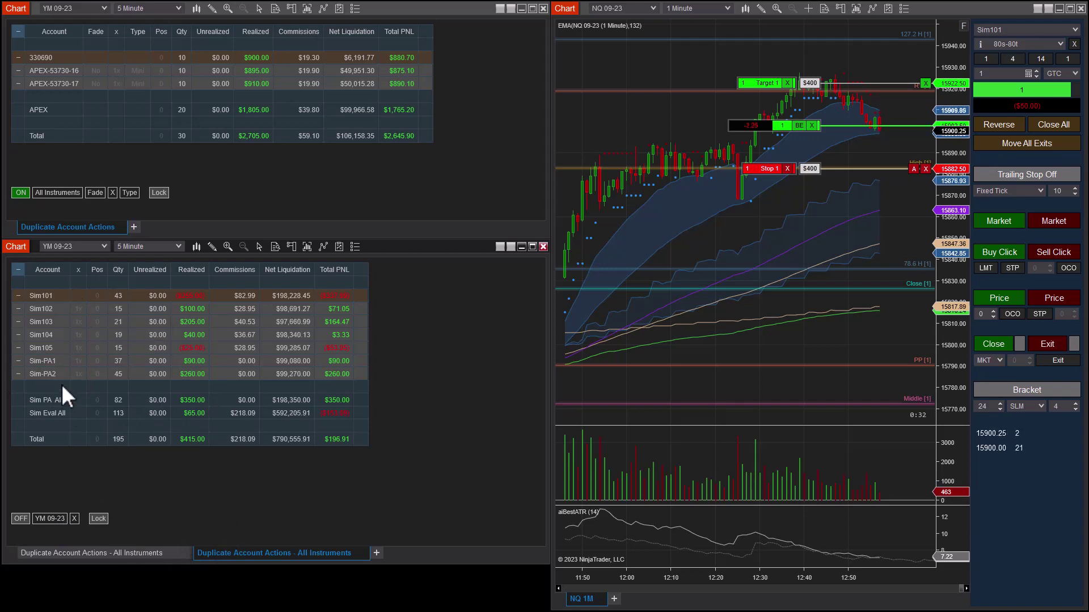
Compare the positions and copier state of the YM 09-23 table with the All Instruments table in the original tab
left_click(74, 557)
left_click(251, 552)
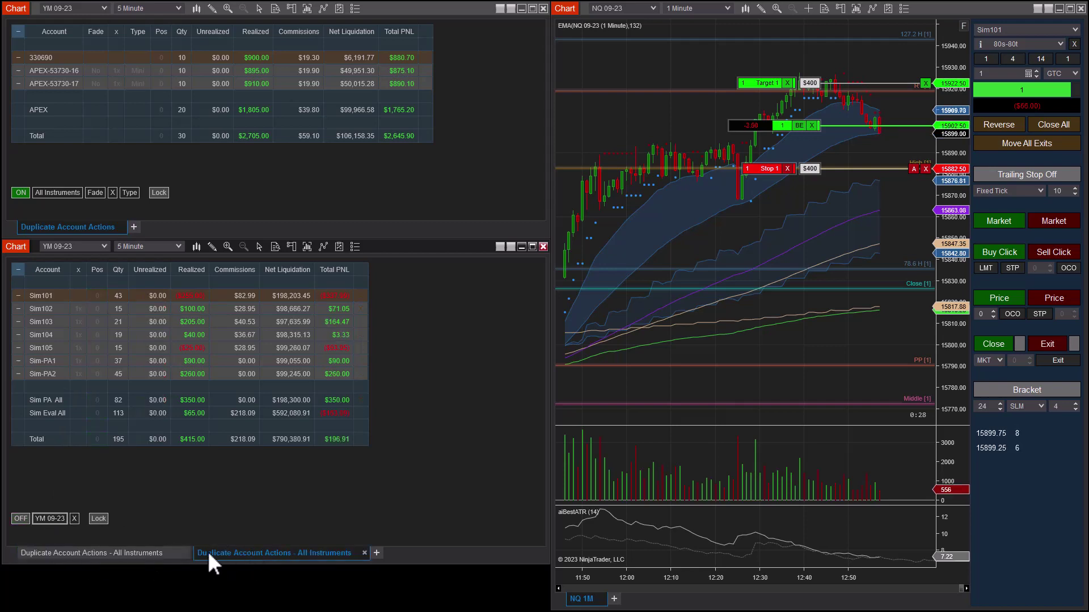
left_click(126, 552)
left_click(287, 552)
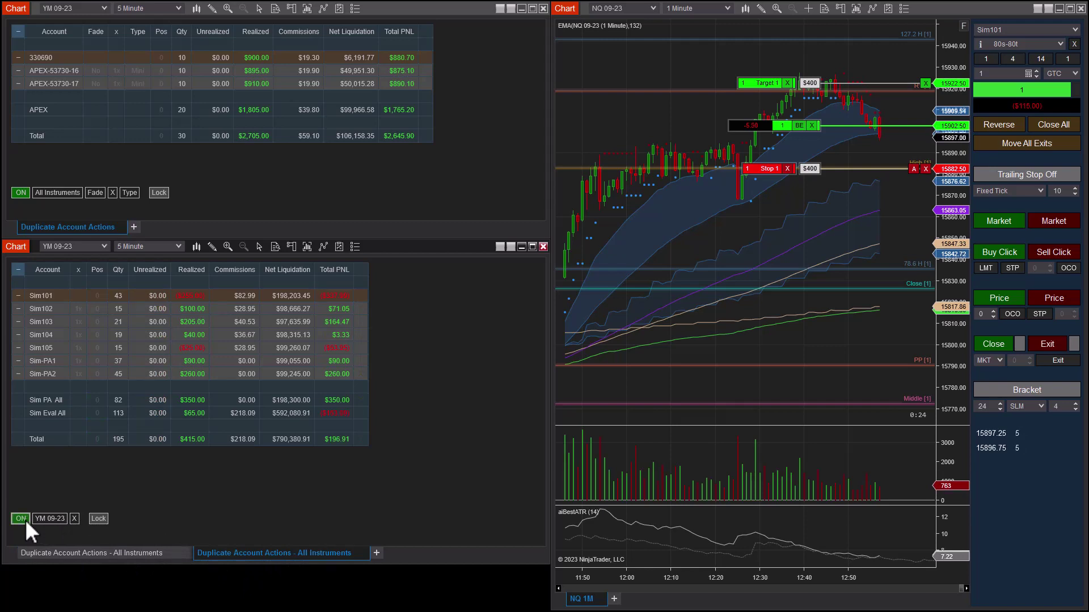
left_click(127, 552)
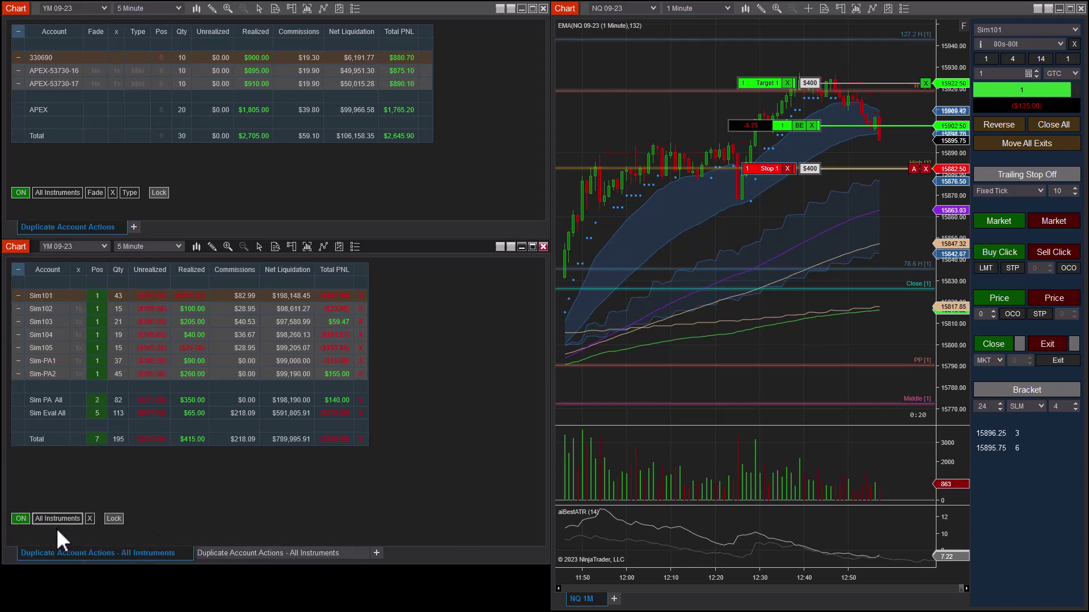
left_click(254, 554)
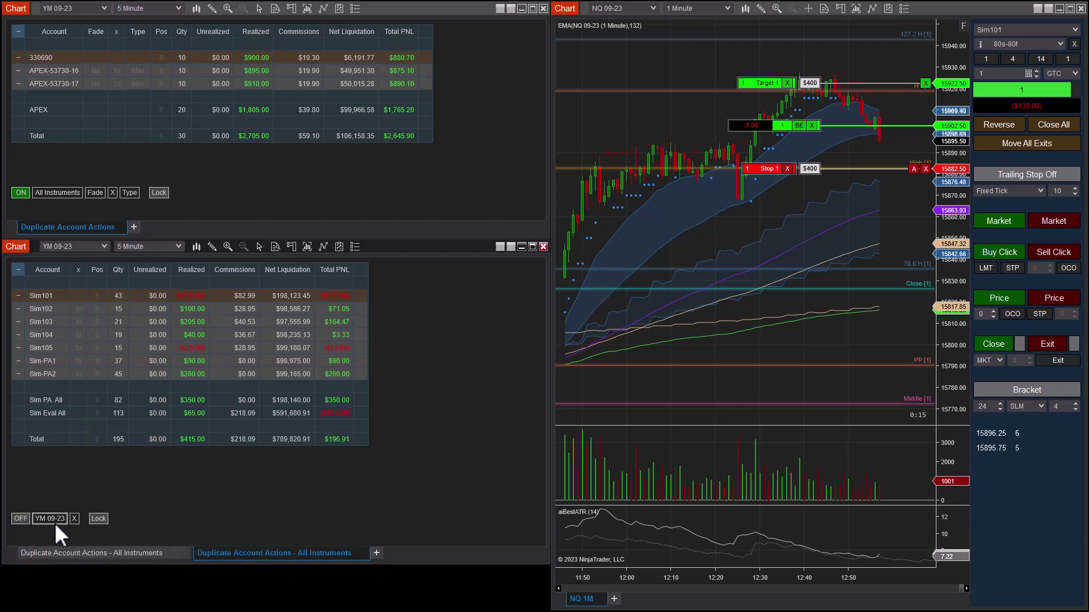
In the original All Instruments tab, close the positions of the Sim Eval All group and the Sim PA All group
left_click(150, 553)
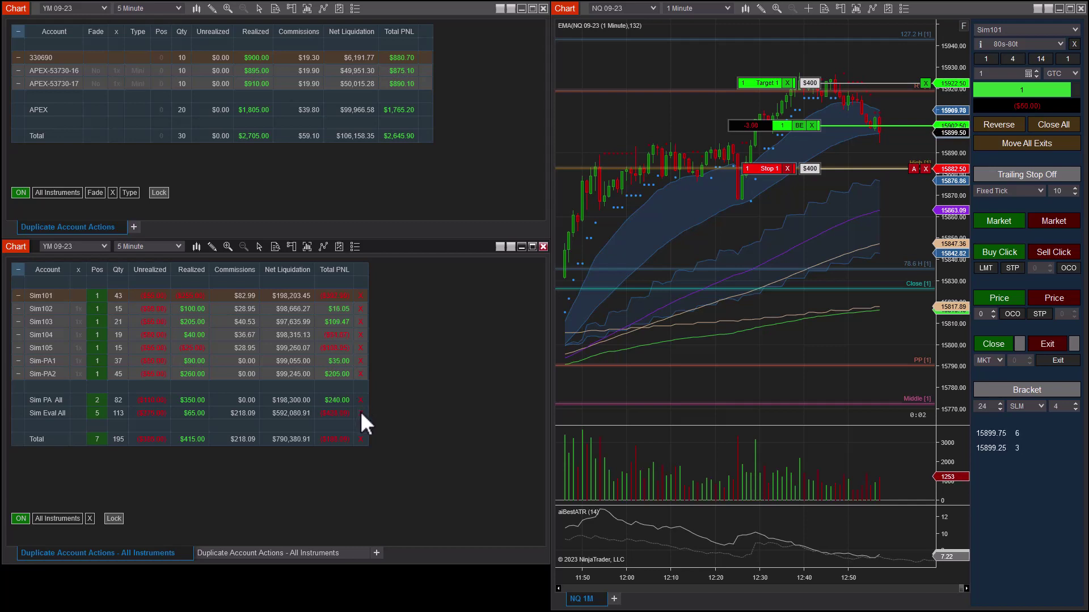
left_click(360, 413)
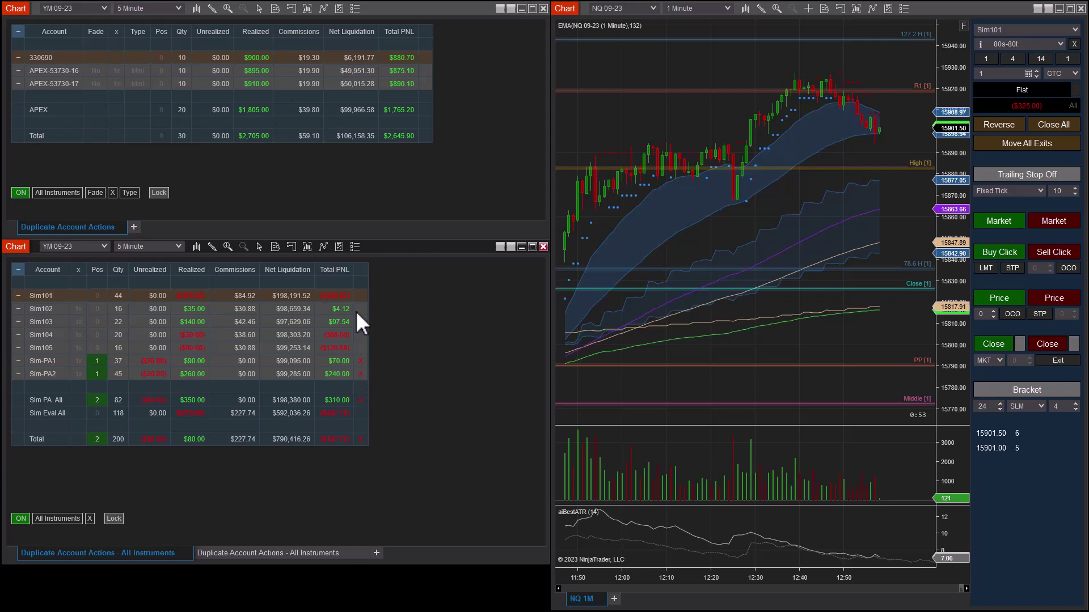
left_click(362, 403)
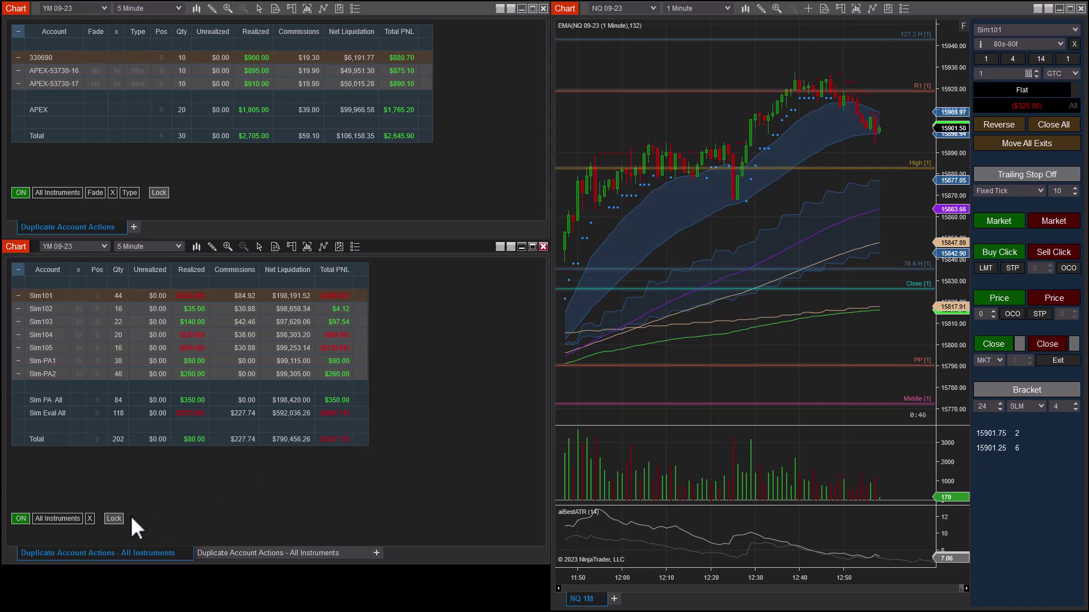
Buy 1 NQ 09-23 contract at market on Sim101, then close the Sim101 position and all remaining positions from the Total row
left_click(1004, 220)
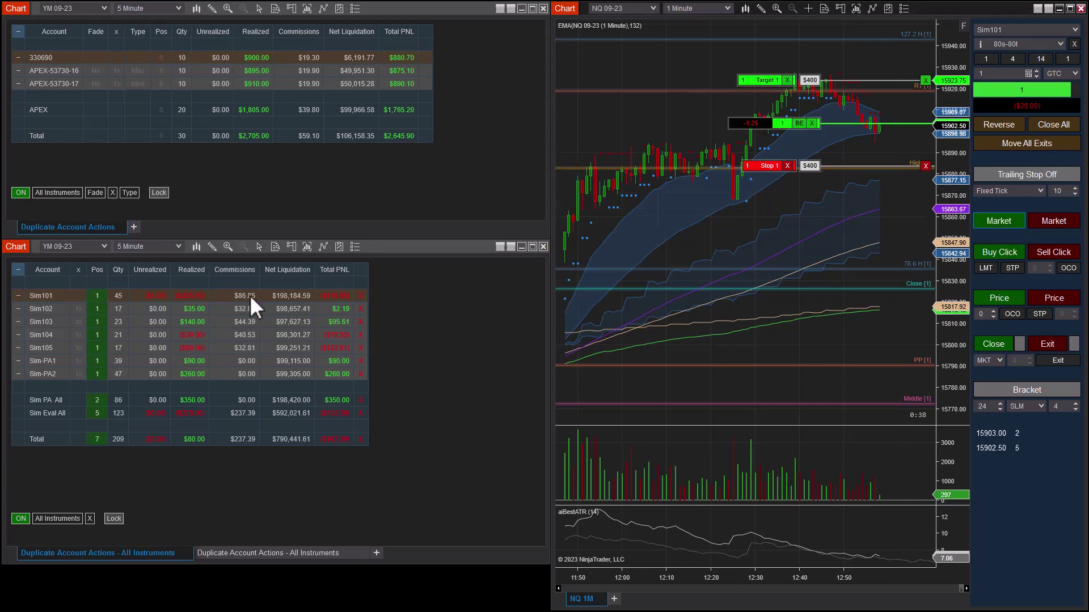
left_click(360, 296)
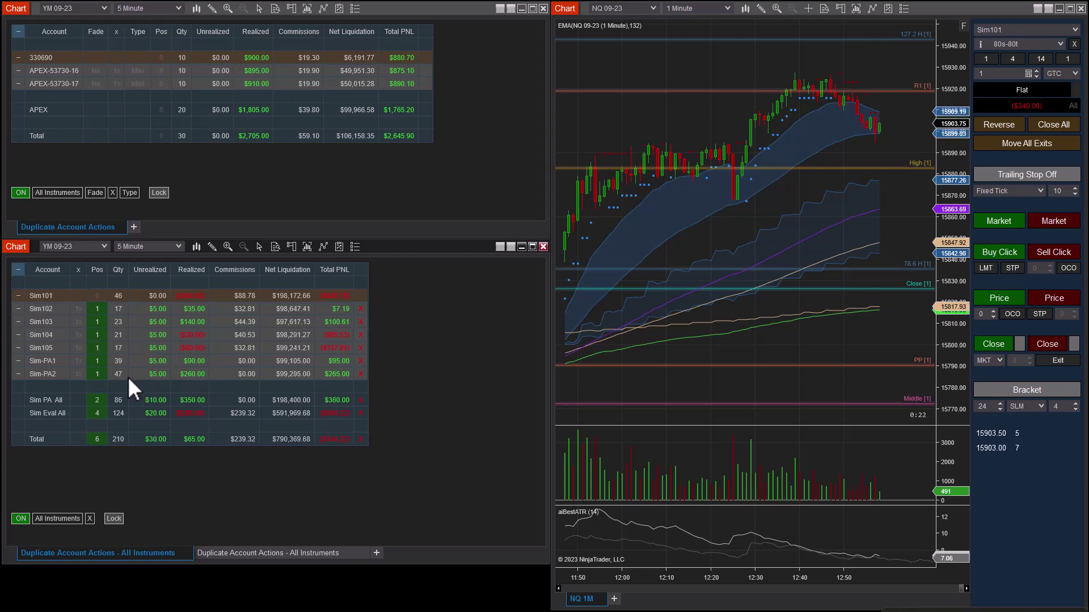
left_click(361, 439)
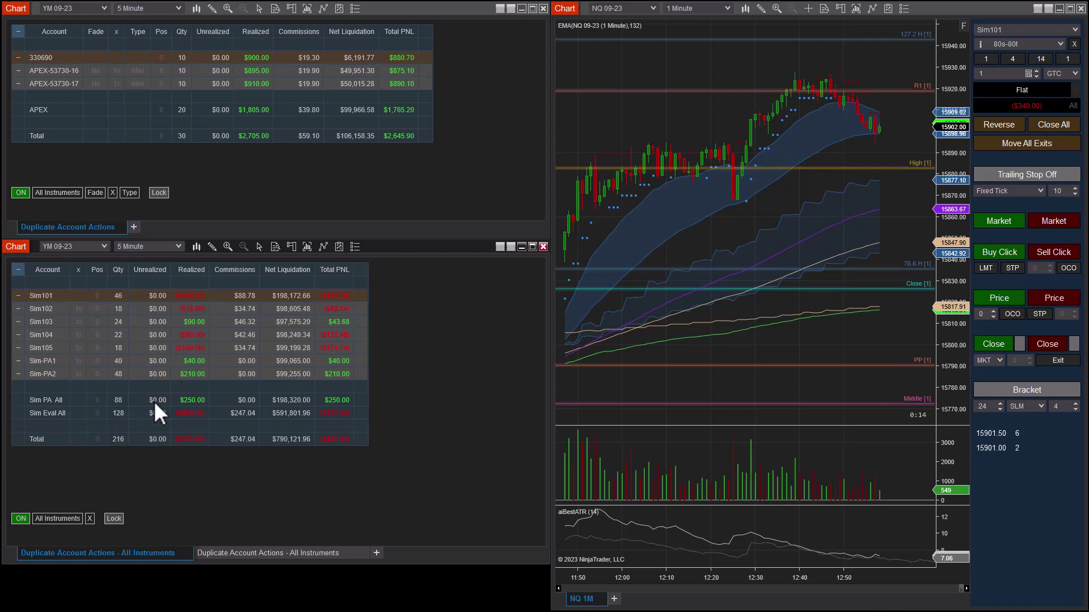
Buy 1 NQ 09-23 contract at market on Sim101, move its stop to 15876.00 and its target to 15927.25, then move the target below entry
left_click(1046, 221)
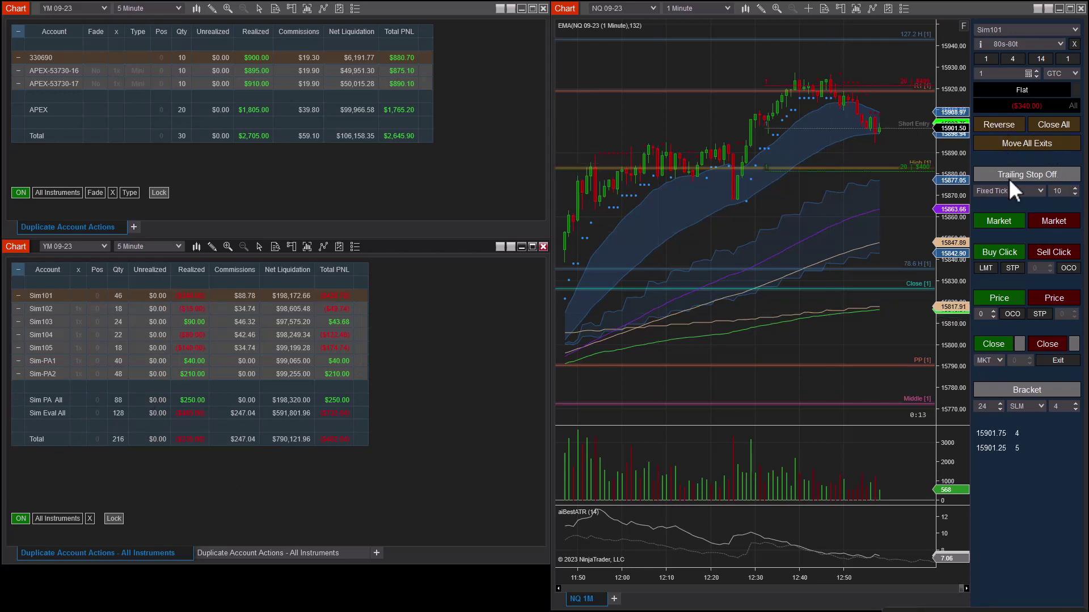
left_click(1004, 224)
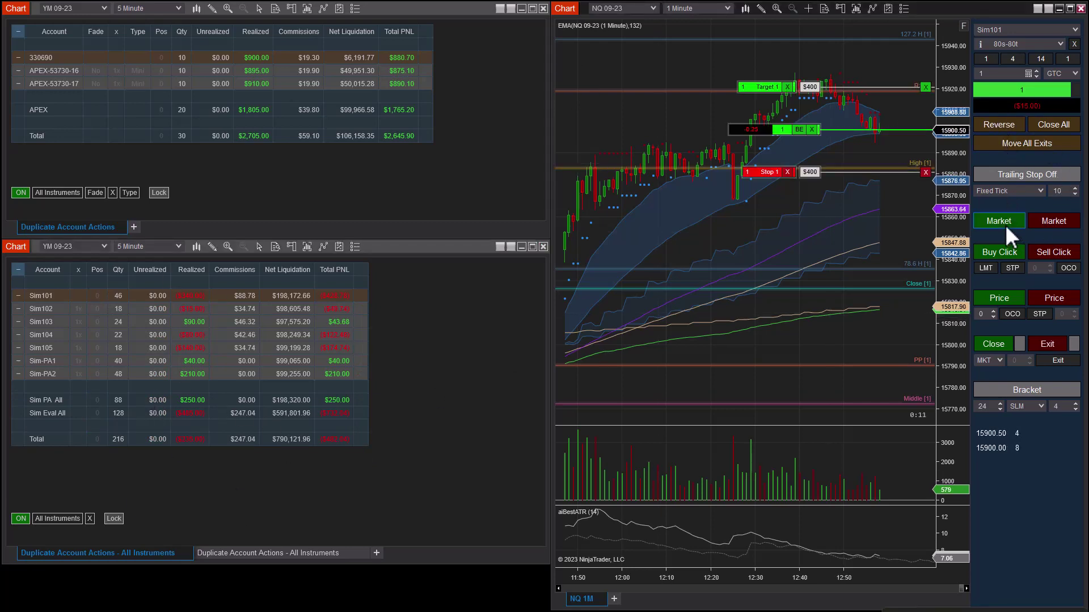
left_click_drag(766, 172, 767, 182)
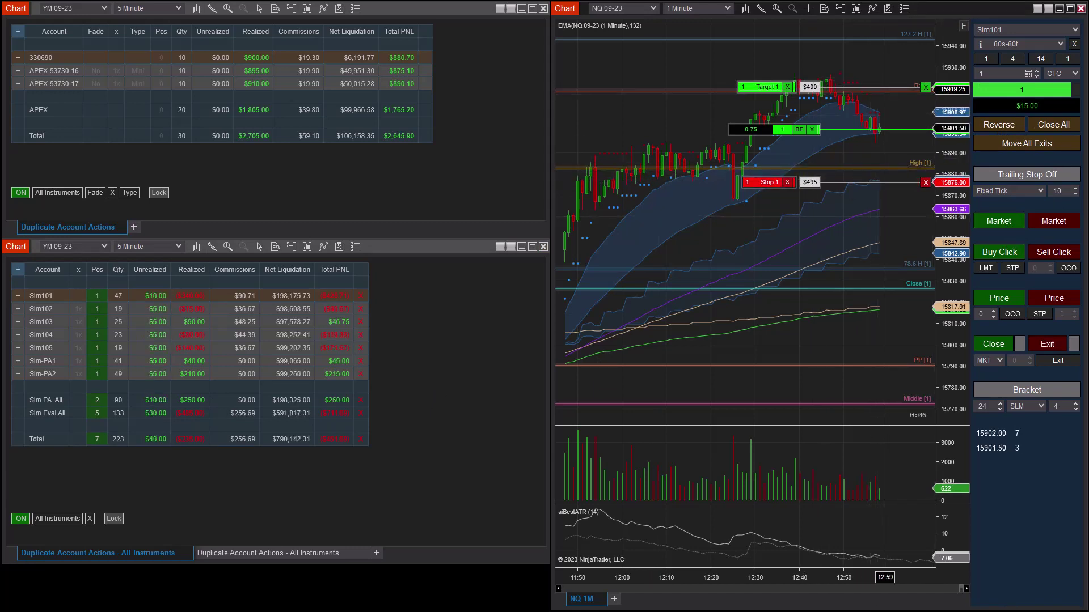
left_click_drag(884, 87, 885, 73)
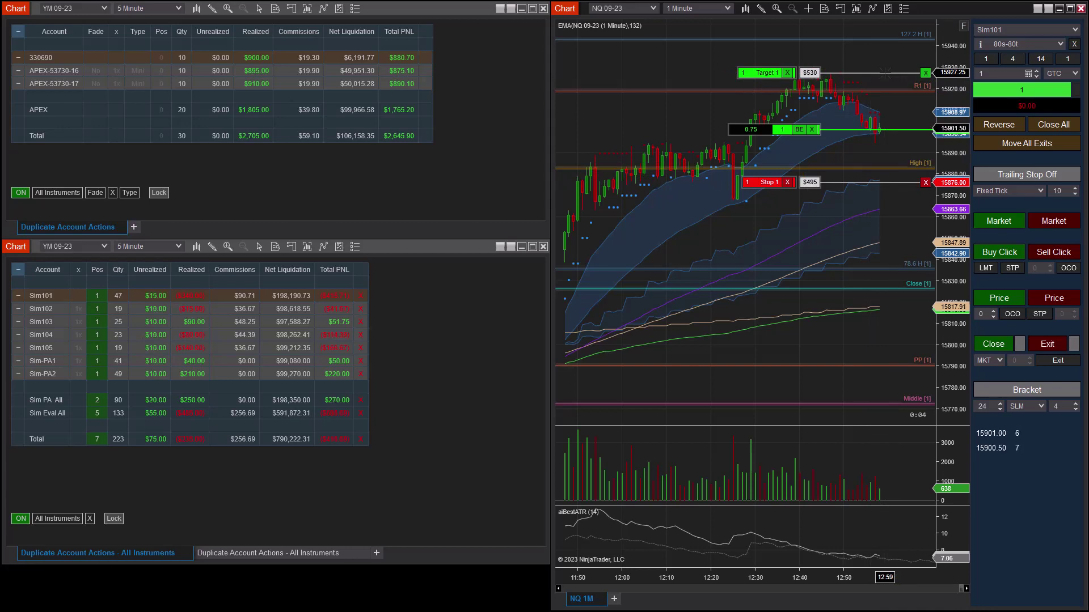
left_click_drag(885, 73, 889, 152)
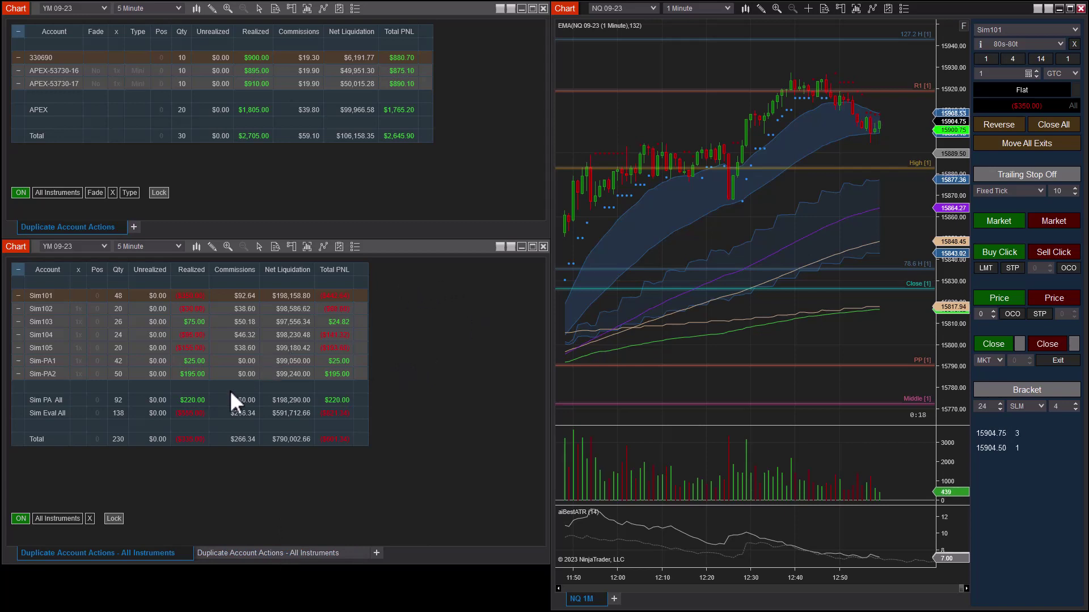
Turn the copier off, buy 1 NQ 09-23 contract at market on Sim101, and close the position
left_click(21, 518)
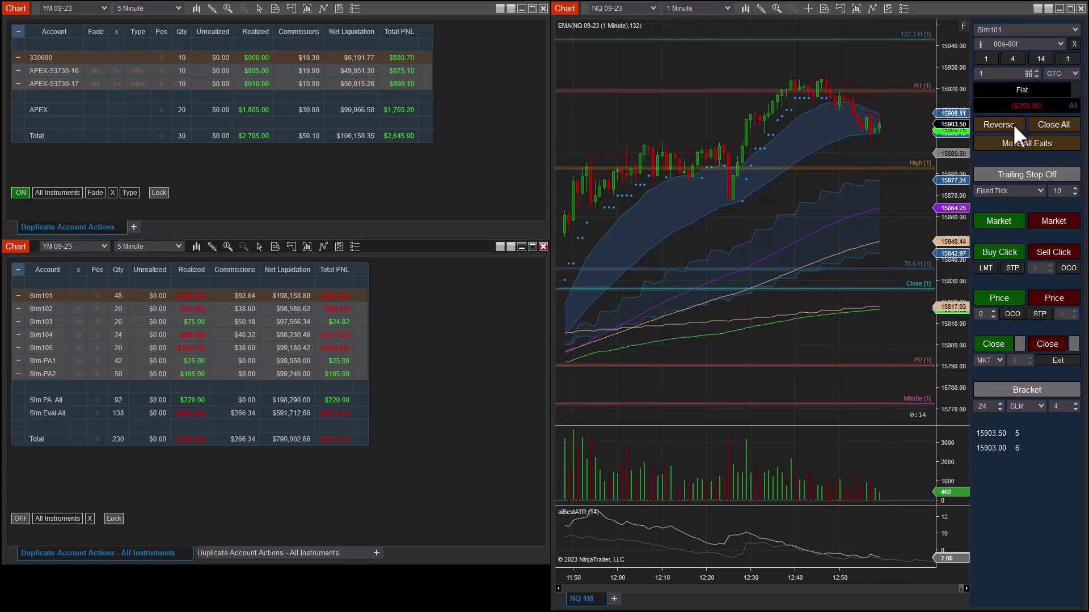
left_click(1005, 220)
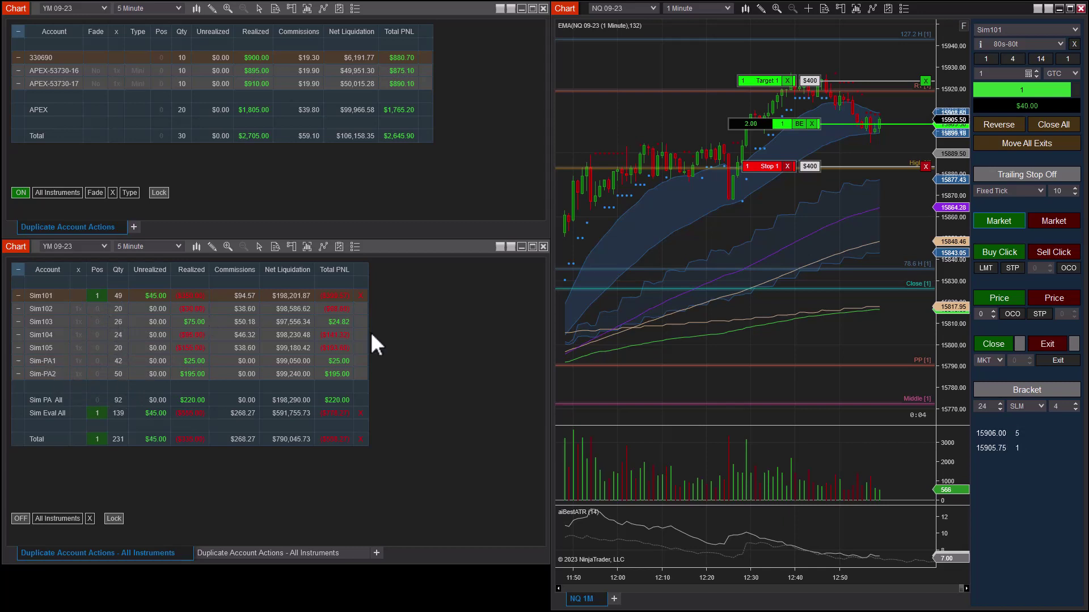
left_click(20, 520)
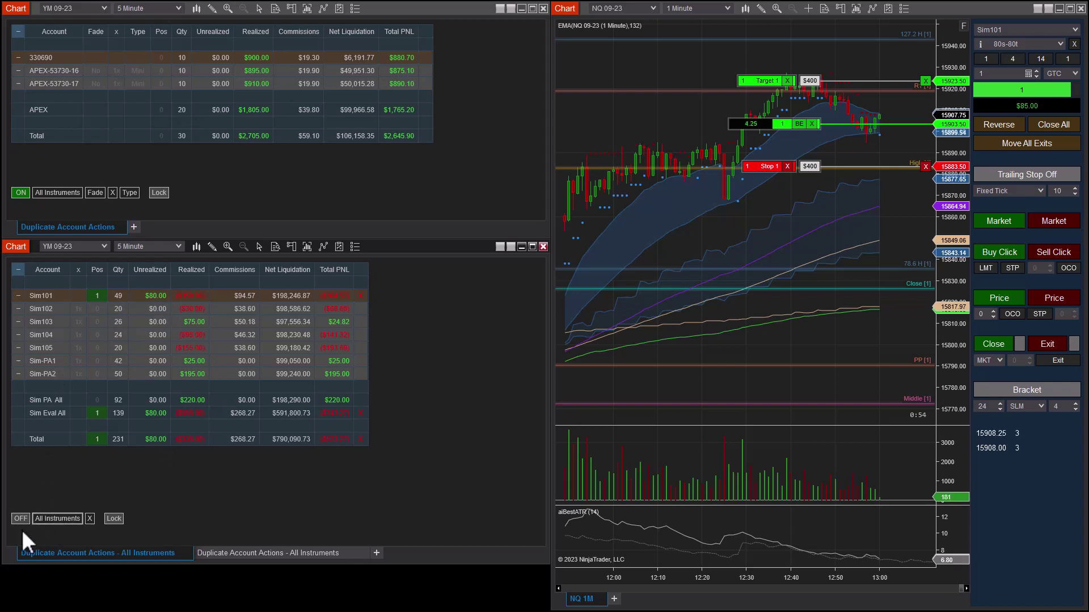
left_click(1055, 123)
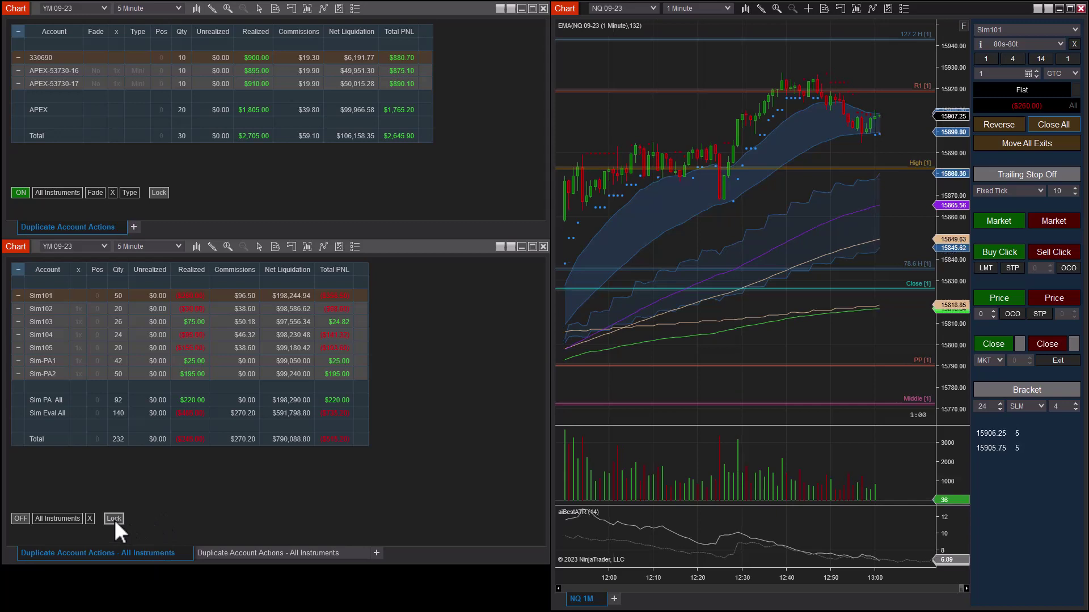
Unlock the account table, remove Sim-PA1 and Sim-PA2 from the follower accounts, and lock the table again
left_click(71, 383)
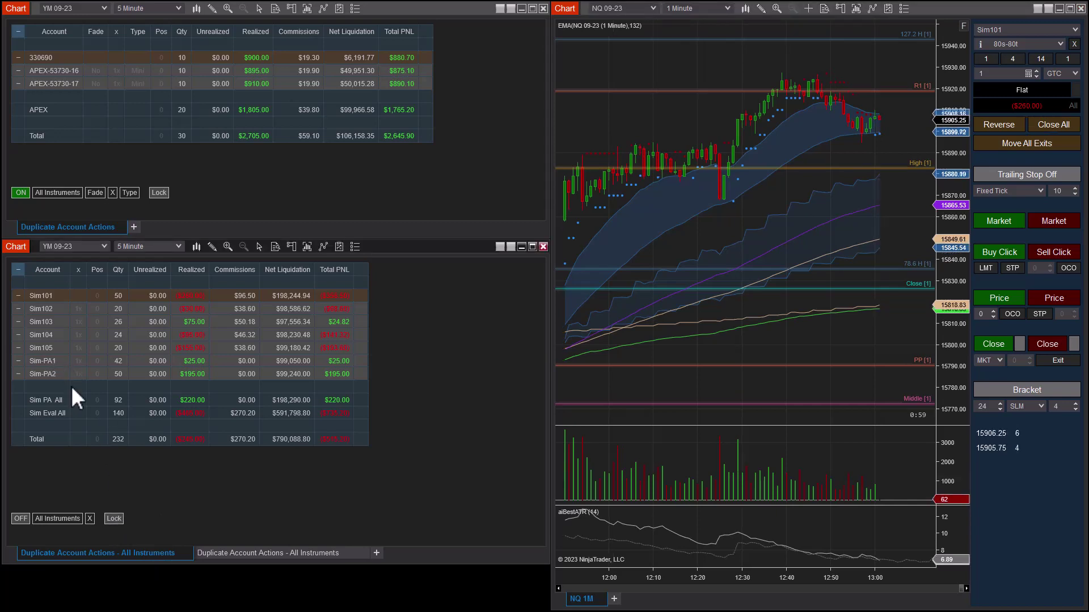
left_click(116, 520)
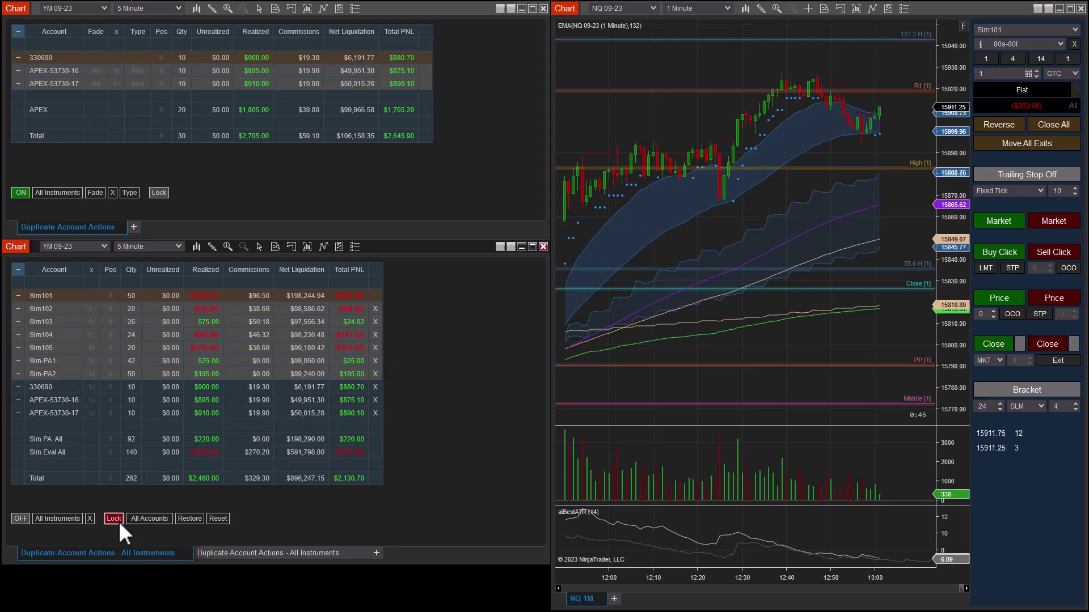
left_click_drag(49, 376, 53, 359)
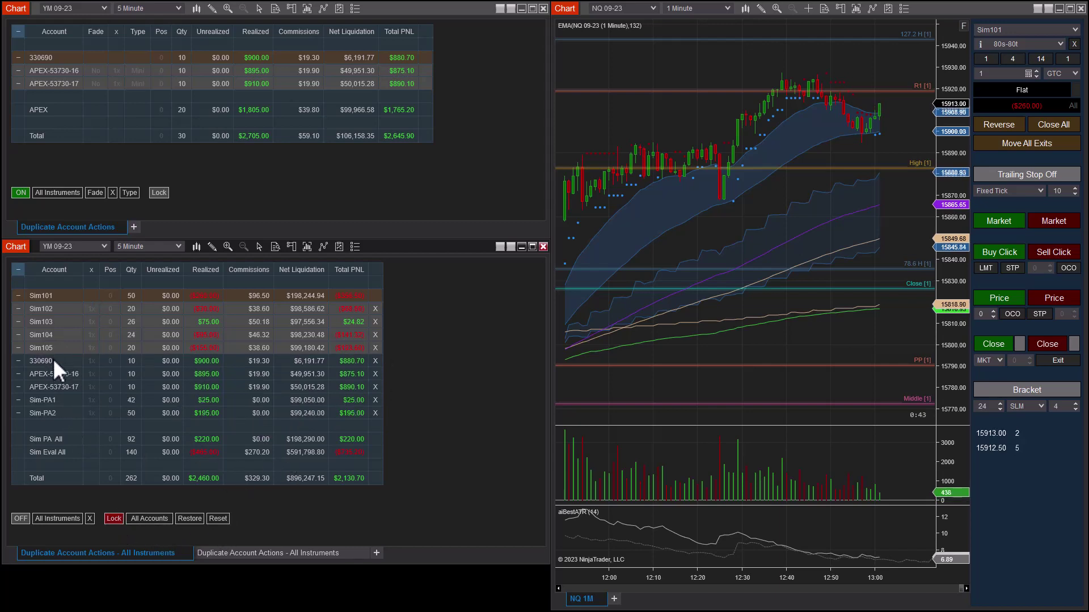
left_click(114, 519)
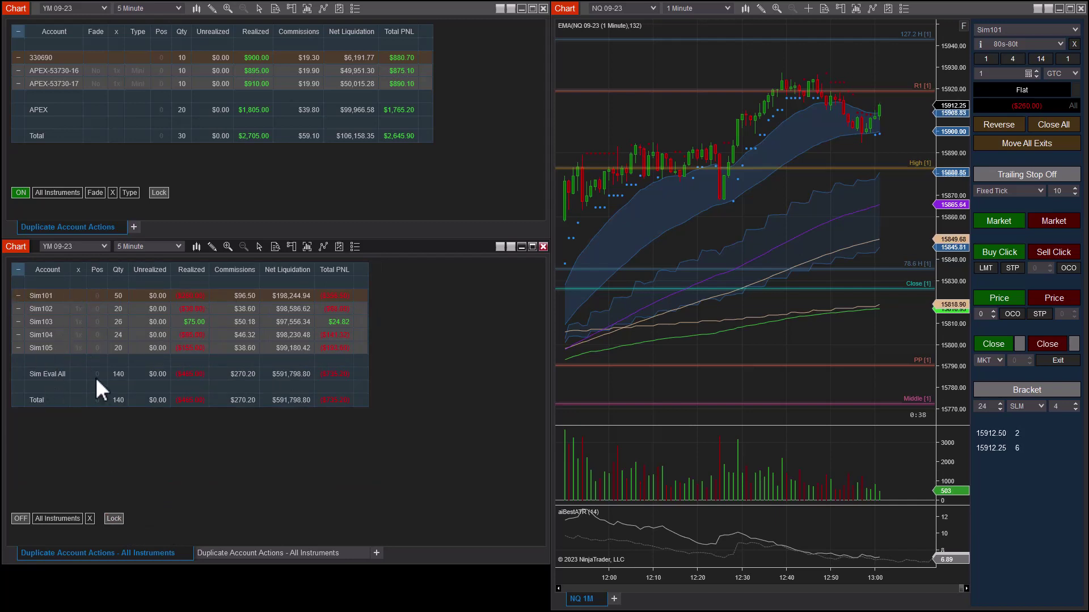
Unlock the account table and switch its account filter to Sim Accounts and back to All Accounts
left_click(22, 520)
left_click(114, 519)
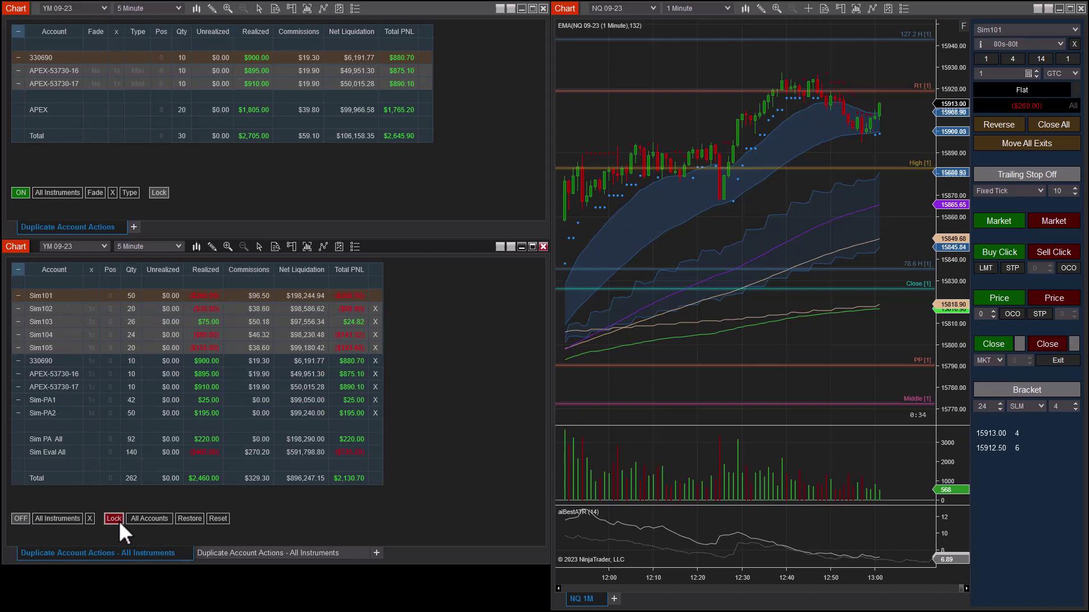
left_click(151, 520)
left_click(151, 519)
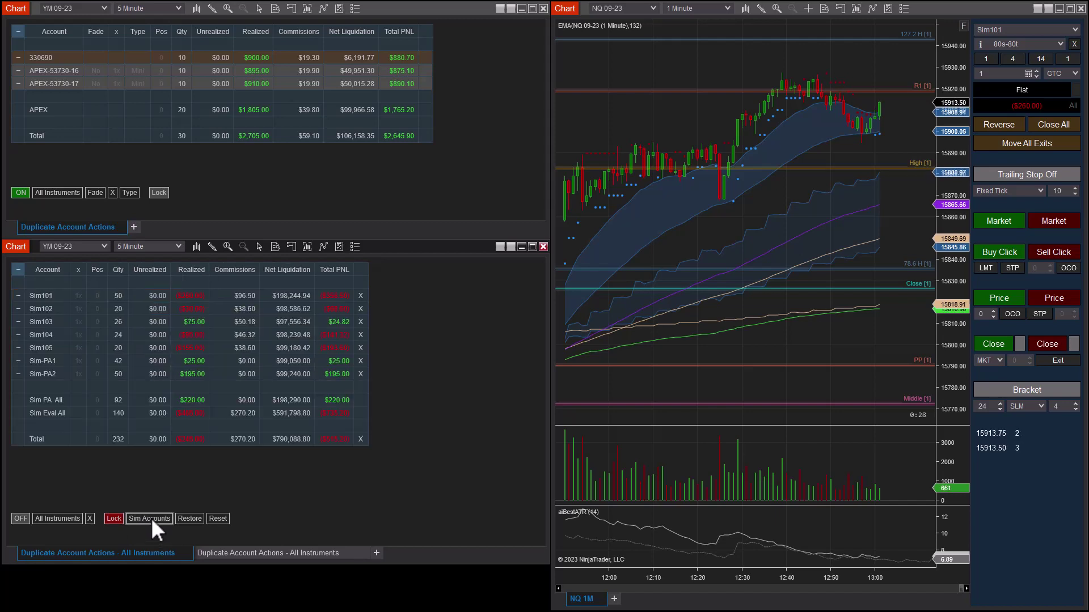
left_click(152, 520)
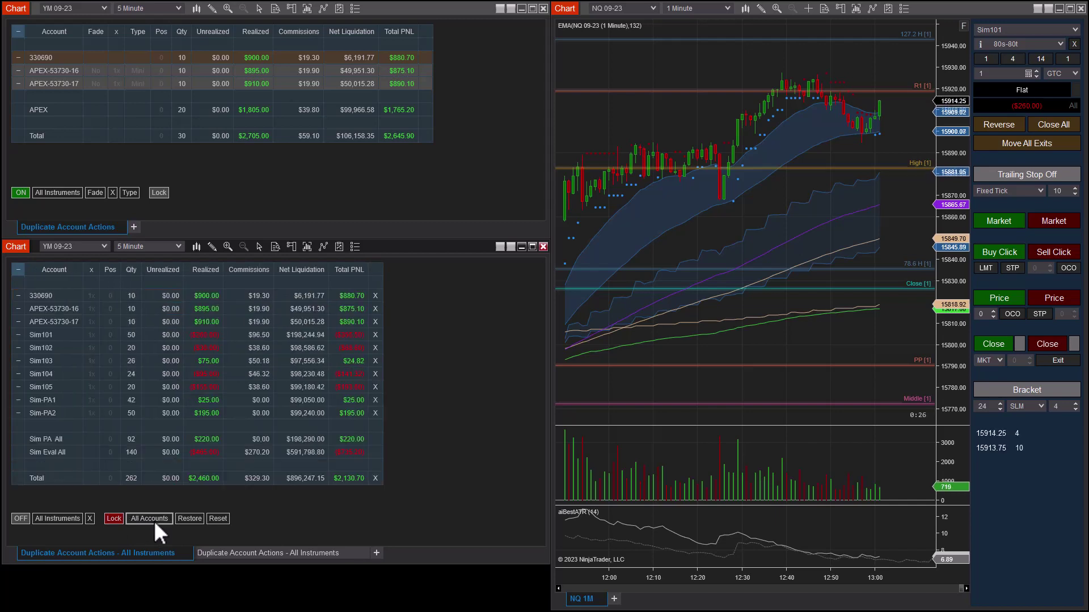
Cycle the account table's filter to Live Accounts and back to All Accounts
left_click(154, 522)
left_click(154, 522)
left_click(155, 522)
left_click(154, 520)
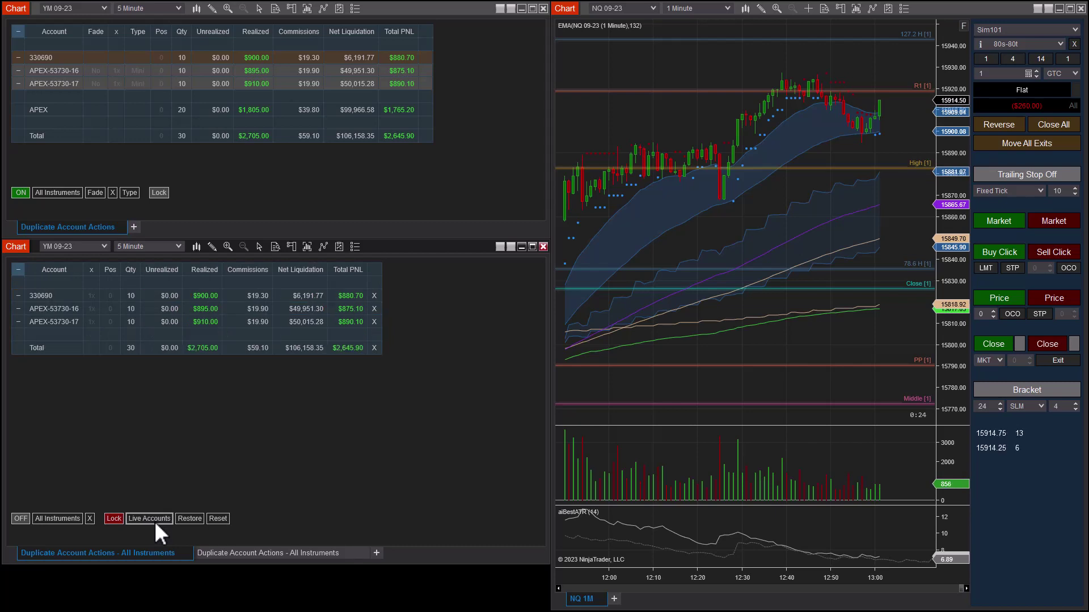
left_click(155, 519)
left_click(154, 522)
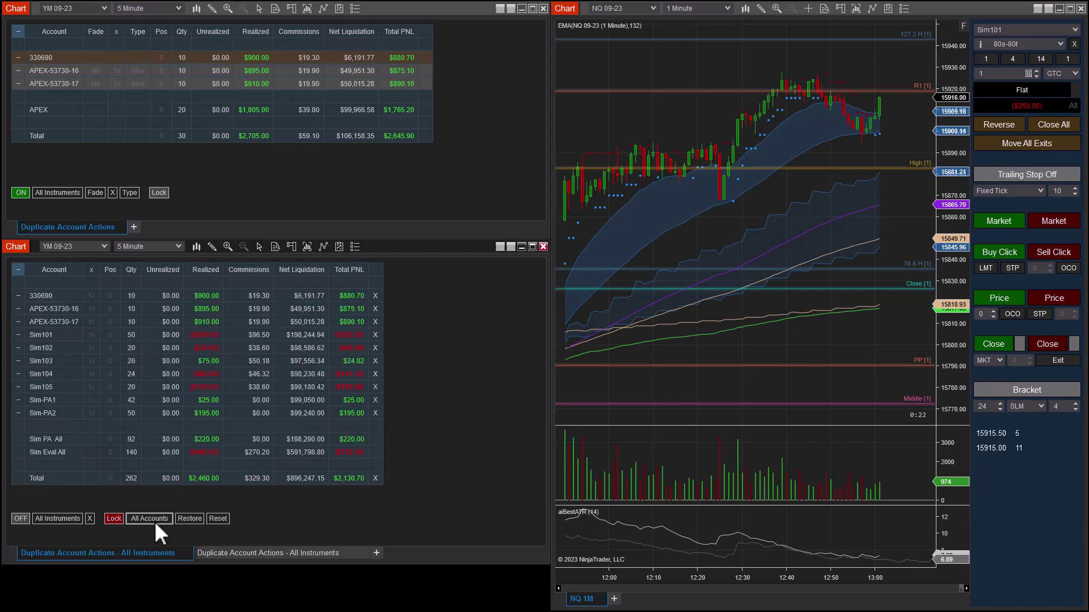
left_click(154, 522)
left_click(154, 522)
left_click(154, 522)
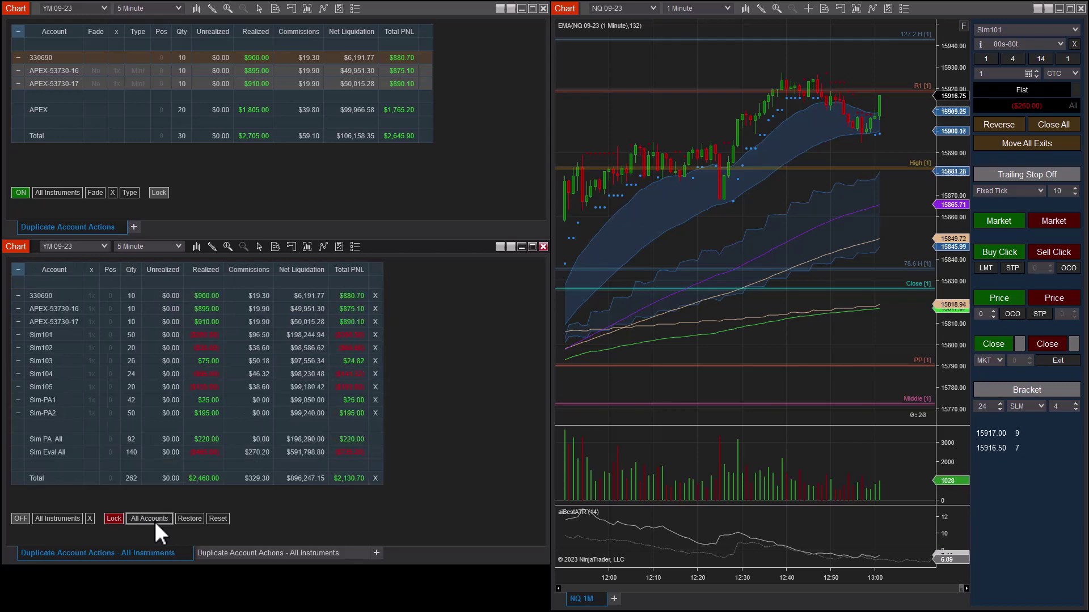
Set the account table's filter to Sim Accounts so only the simulation accounts are listed
left_click(154, 521)
left_click(155, 522)
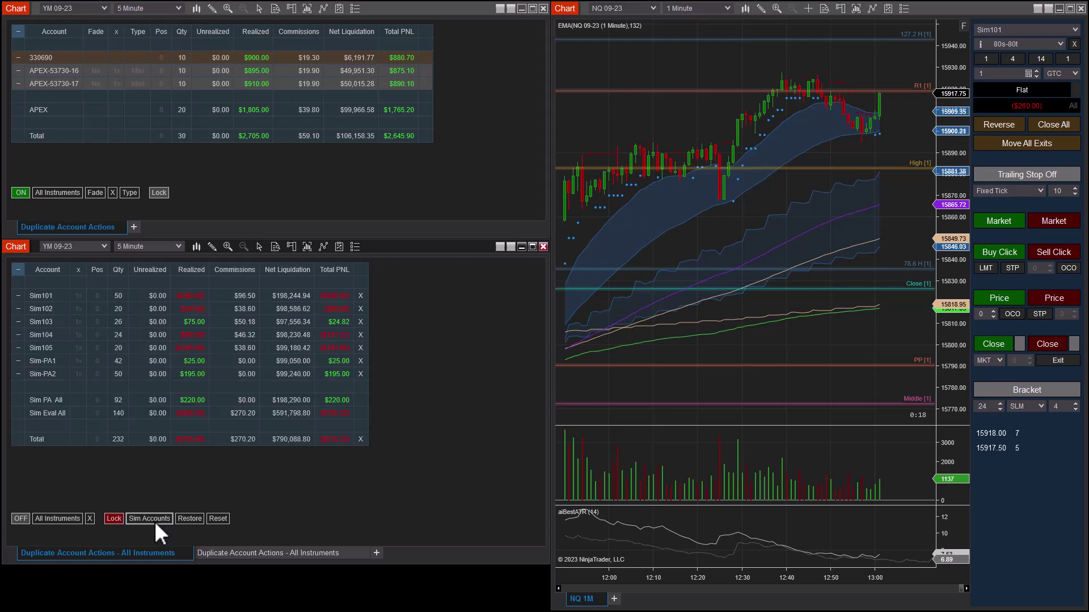
left_click(154, 522)
left_click(154, 522)
left_click(154, 521)
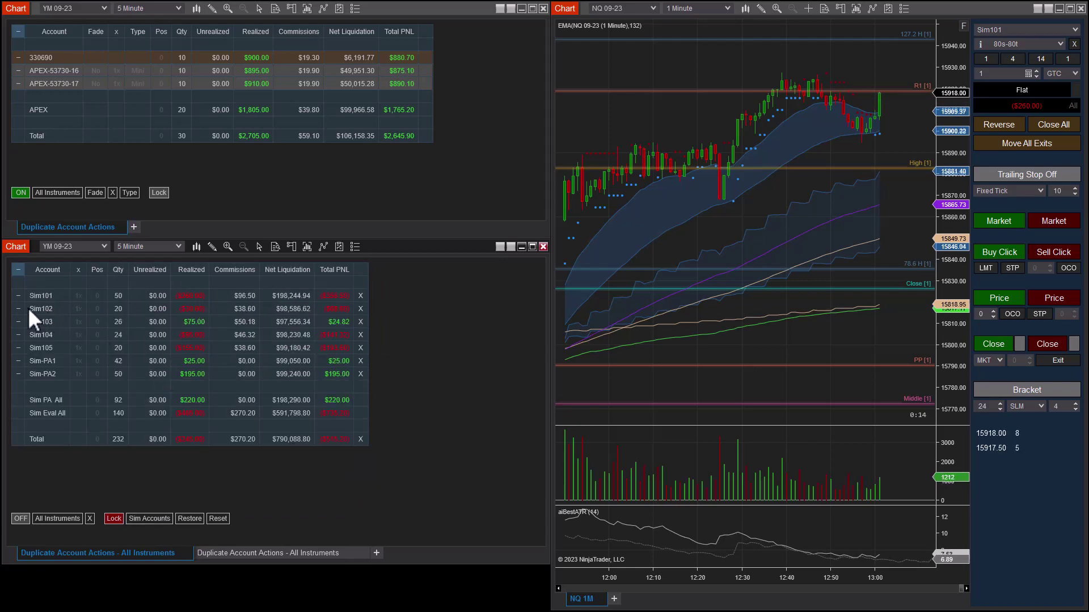
Make Sim101 the master account and select Sim102, Sim103, Sim104 and Sim105 as its followers
left_click_drag(17, 294, 52, 347)
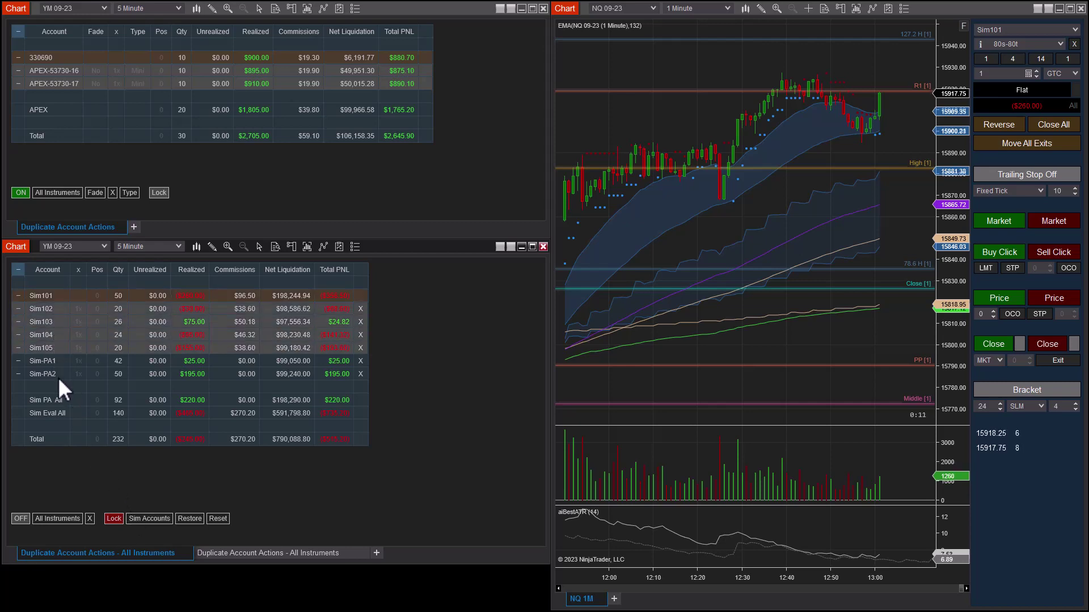